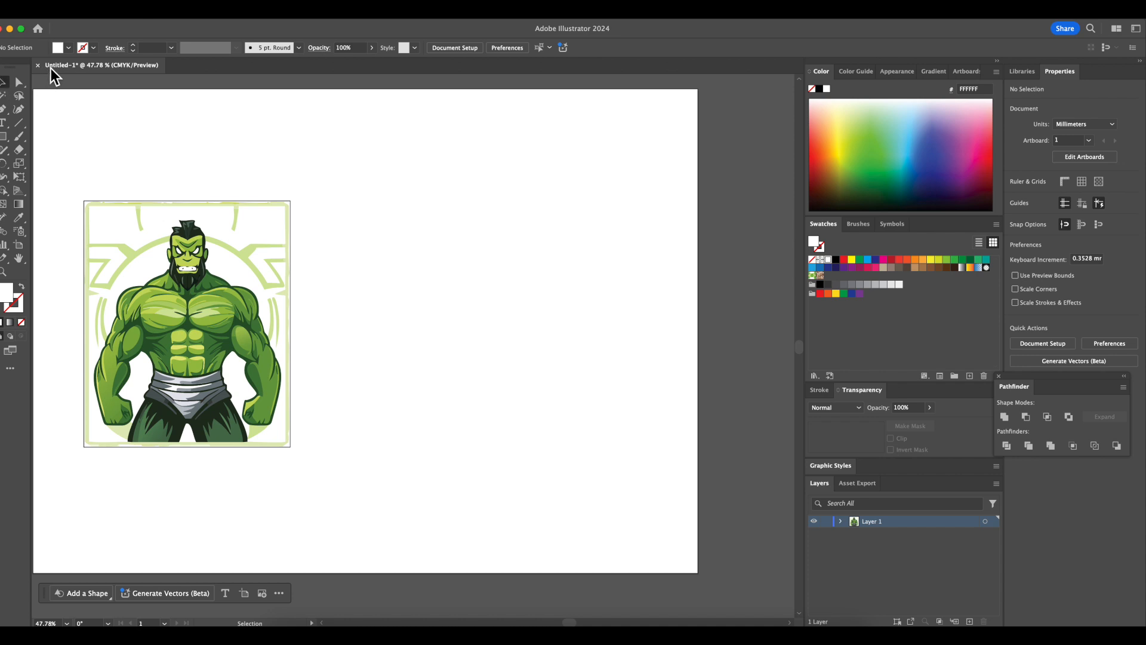
Delete the existing Hulk artwork and its remaining frame from the artboard.
{"action": "left_click_drag", "start_coordinate": [89, 158], "coordinate": [388, 453]}
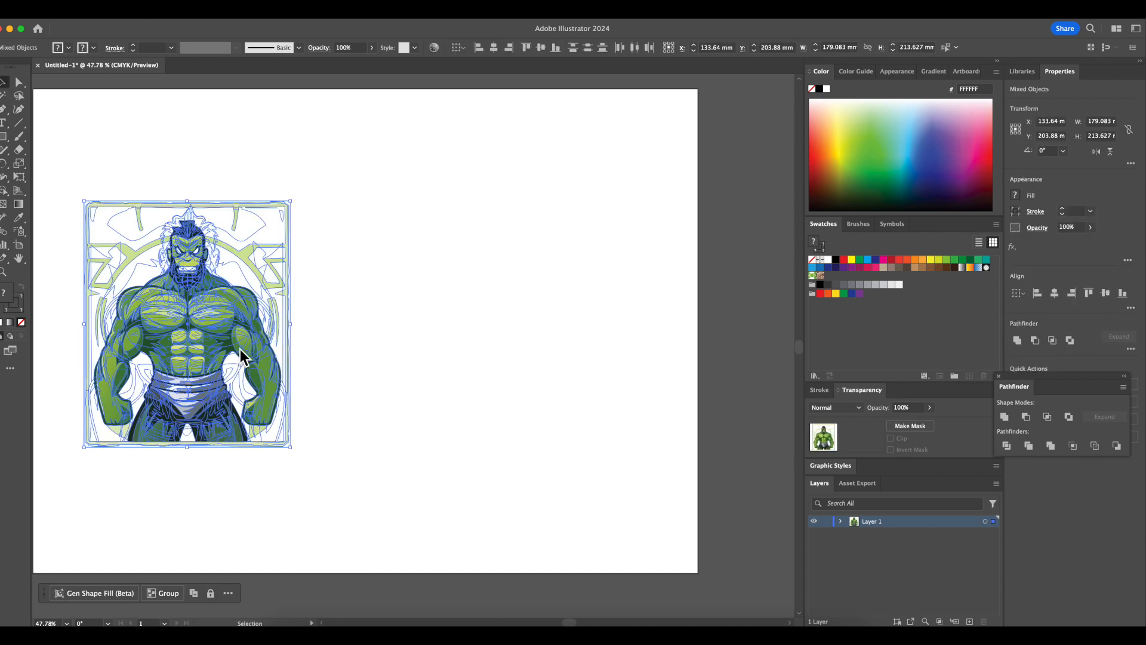
{"action": "left_click", "coordinate": [197, 295]}
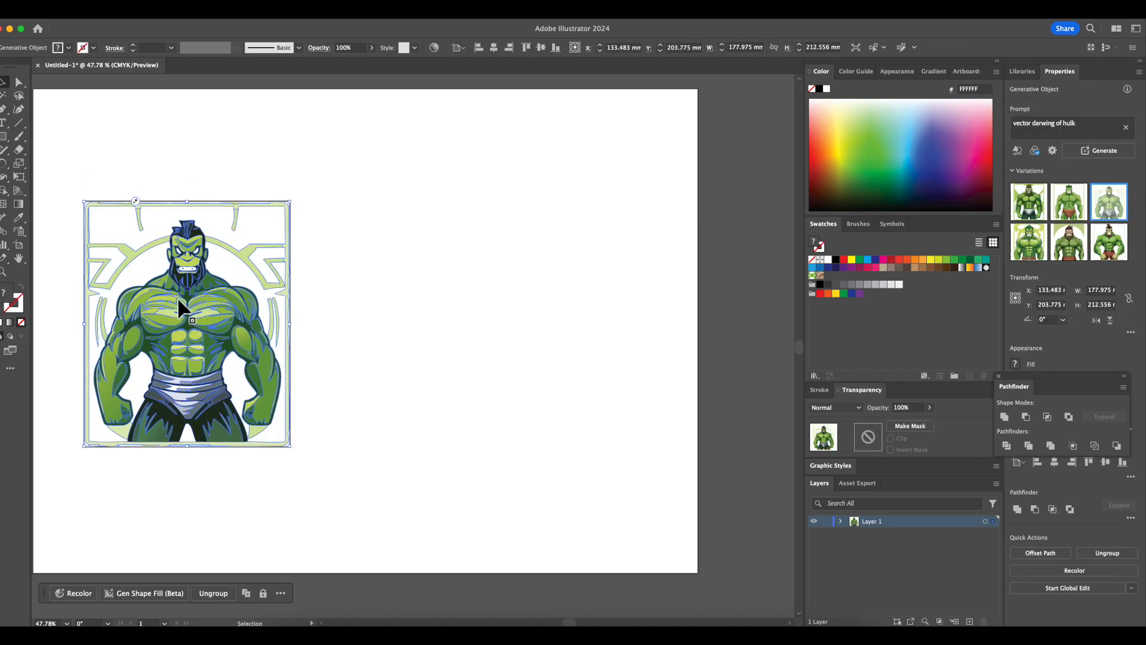
{"action": "key", "text": "Delete"}
{"action": "left_click_drag", "start_coordinate": [88, 161], "coordinate": [259, 375]}
{"action": "key", "text": "Delete"}
Draw a rectangle about 195 × 226 mm on the left half of the artboard.
{"action": "left_click", "coordinate": [3, 136]}
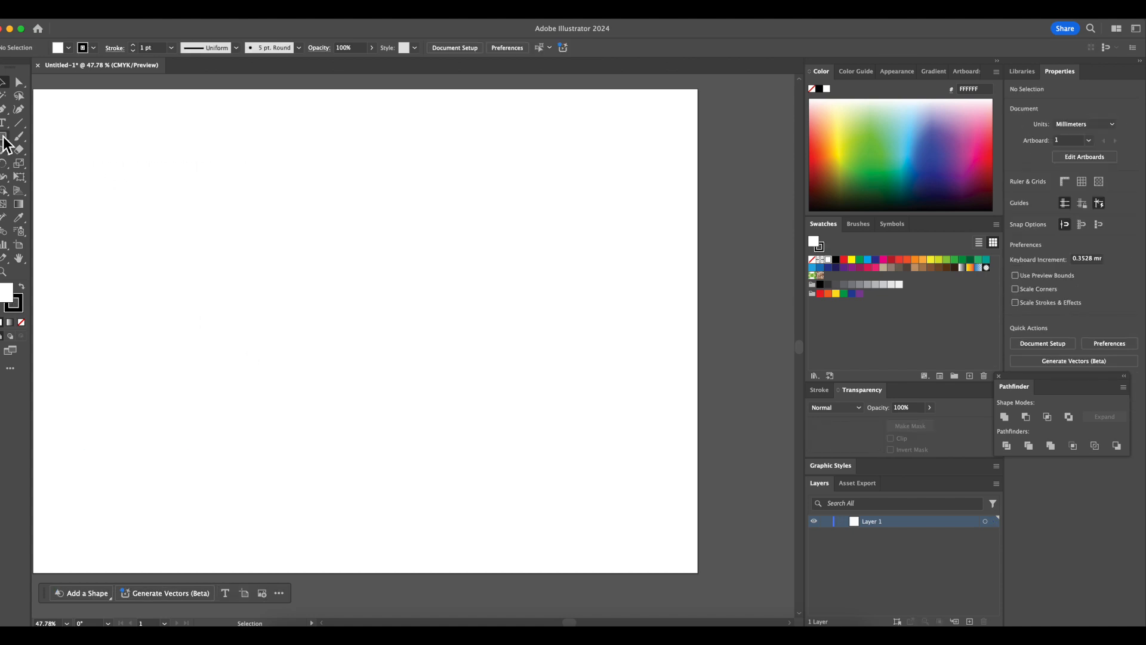
{"action": "left_click_drag", "start_coordinate": [61, 191], "coordinate": [285, 451]}
{"action": "left_click", "coordinate": [4, 85]}
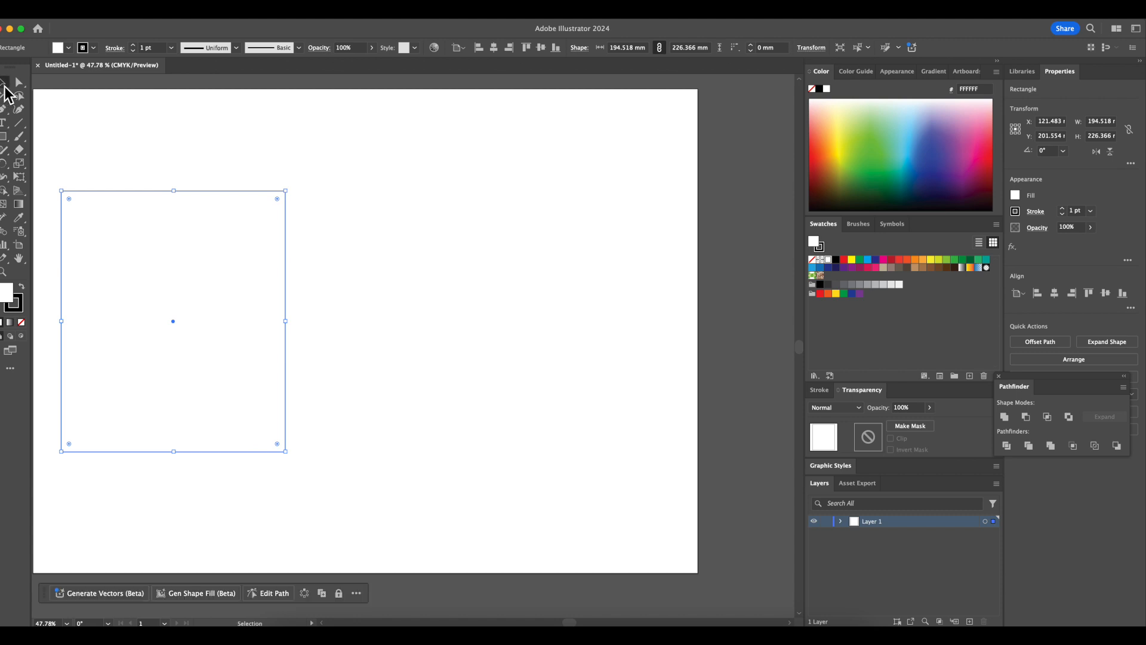
Generate vector artwork in the rectangle, correcting the prompt to "vector drawing of hulk".
{"action": "left_click", "coordinate": [121, 599]}
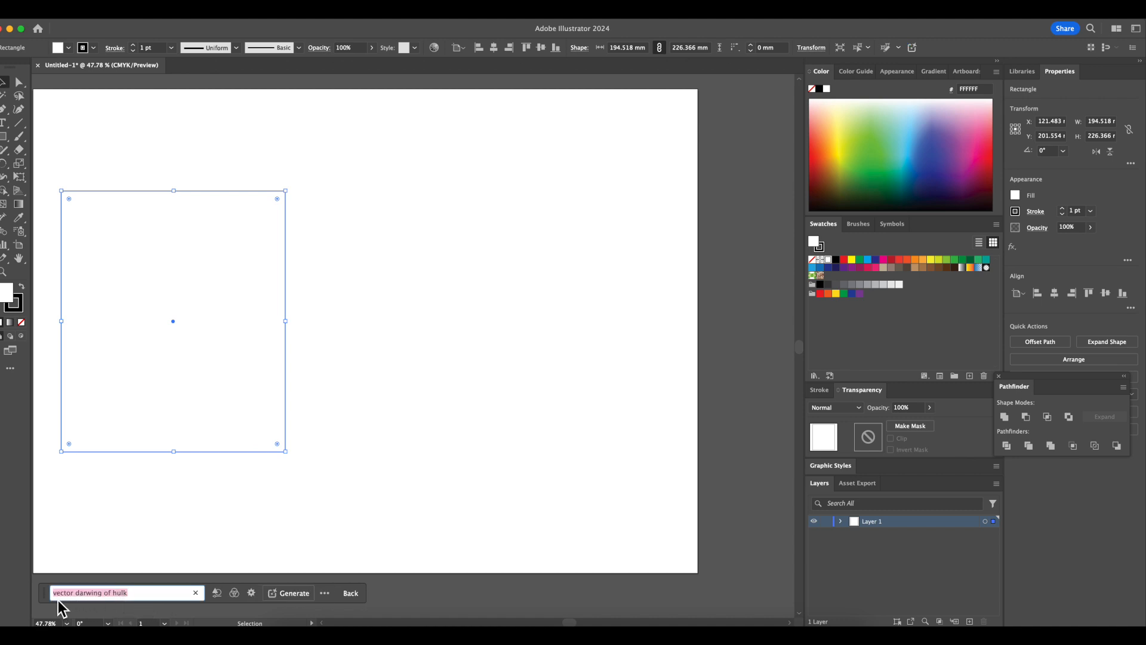
{"action": "left_click", "coordinate": [102, 594]}
{"action": "key", "text": "BackSpace"}
{"action": "key", "text": "BackSpace"}
{"action": "key", "text": "BackSpace"}
{"action": "key", "text": "BackSpace"}
{"action": "key", "text": "BackSpace"}
{"action": "key", "text": "BackSpace"}
{"action": "type", "text": "rawing"}
{"action": "left_click", "coordinate": [311, 598]}
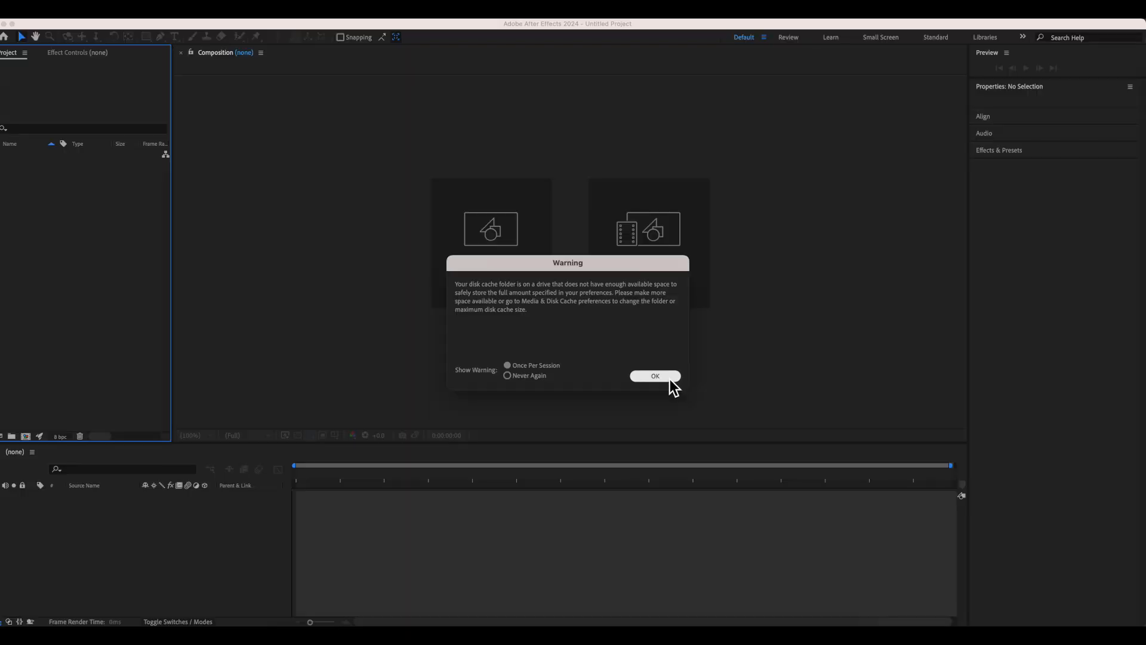
Dismiss the disk cache warning in After Effects and switch back to Illustrator.
{"action": "left_click", "coordinate": [654, 376]}
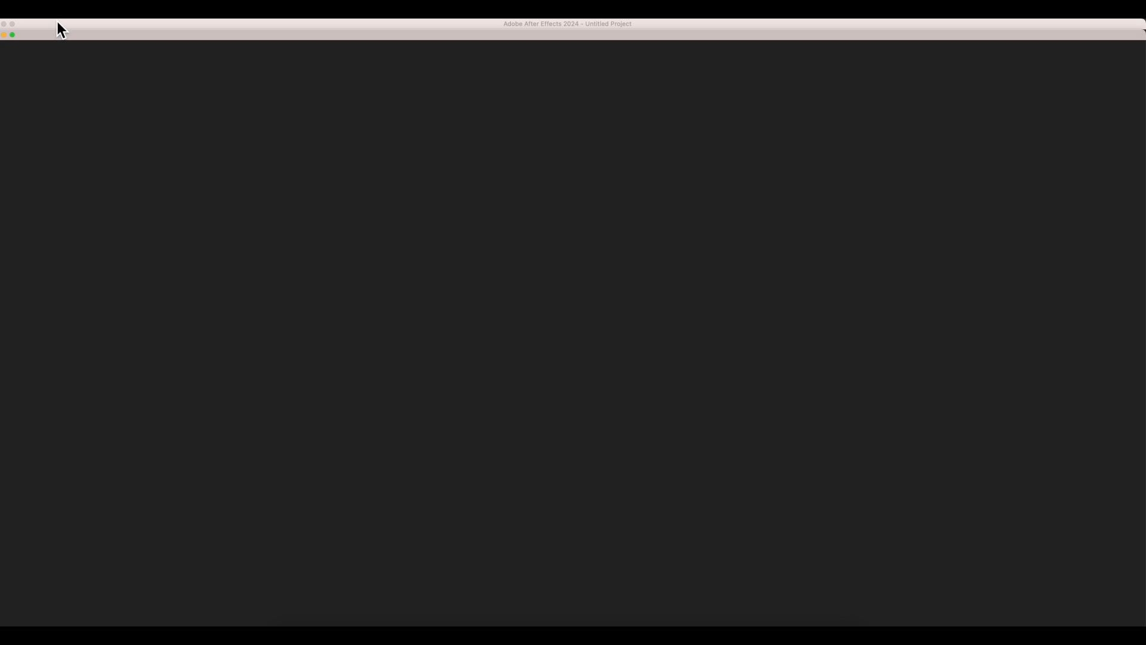
{"action": "left_click", "coordinate": [434, 634]}
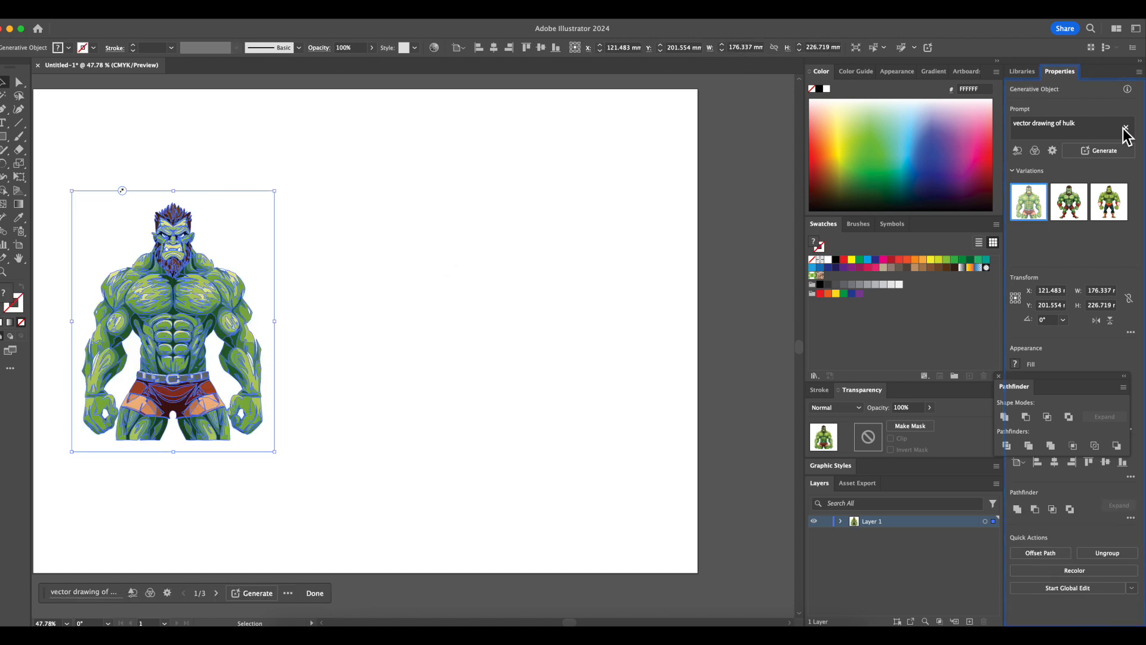
Preview the second and third generated variations of the Hulk on the artboard.
{"action": "left_click", "coordinate": [429, 330]}
{"action": "left_click", "coordinate": [236, 361]}
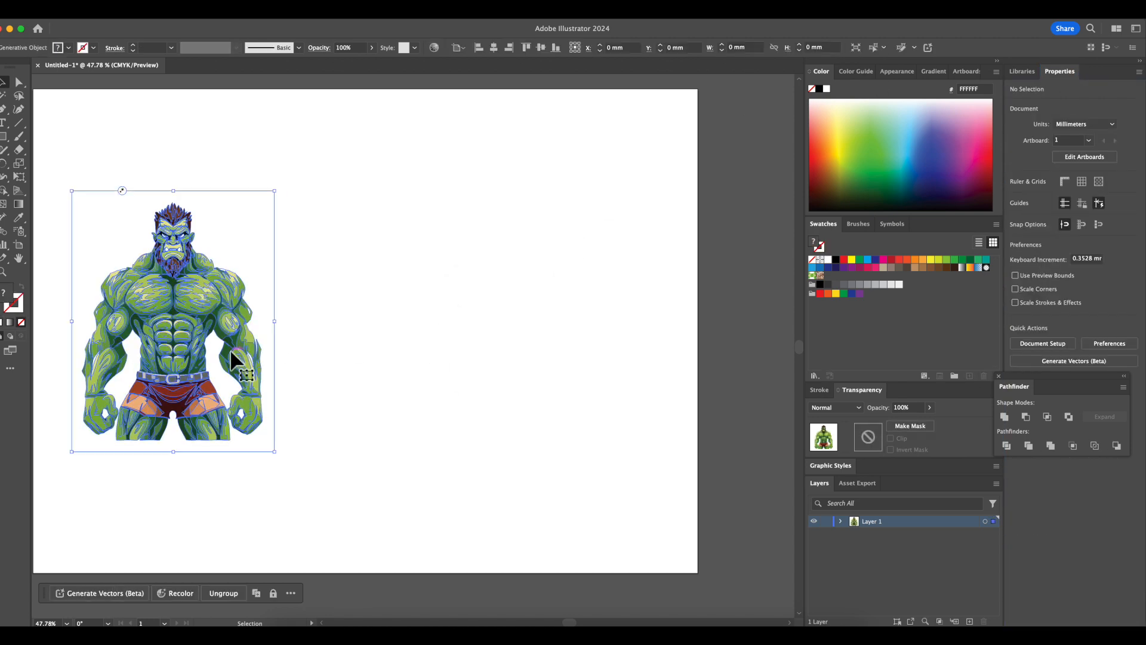
{"action": "left_click", "coordinate": [1069, 210]}
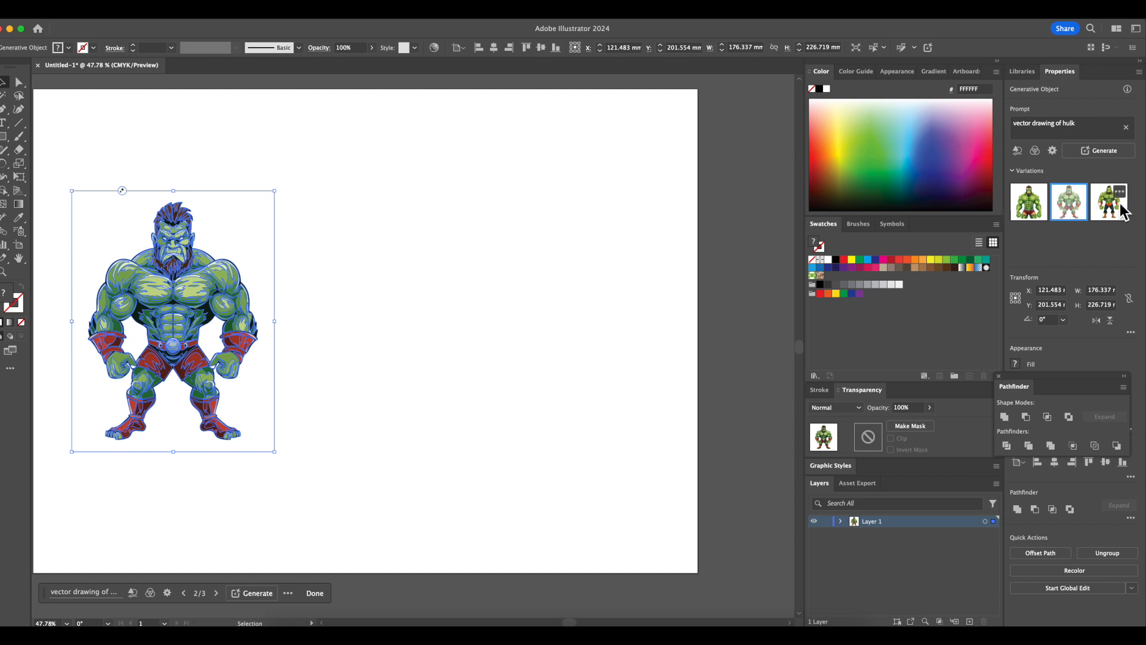
{"action": "left_click", "coordinate": [553, 275]}
{"action": "left_click", "coordinate": [194, 321]}
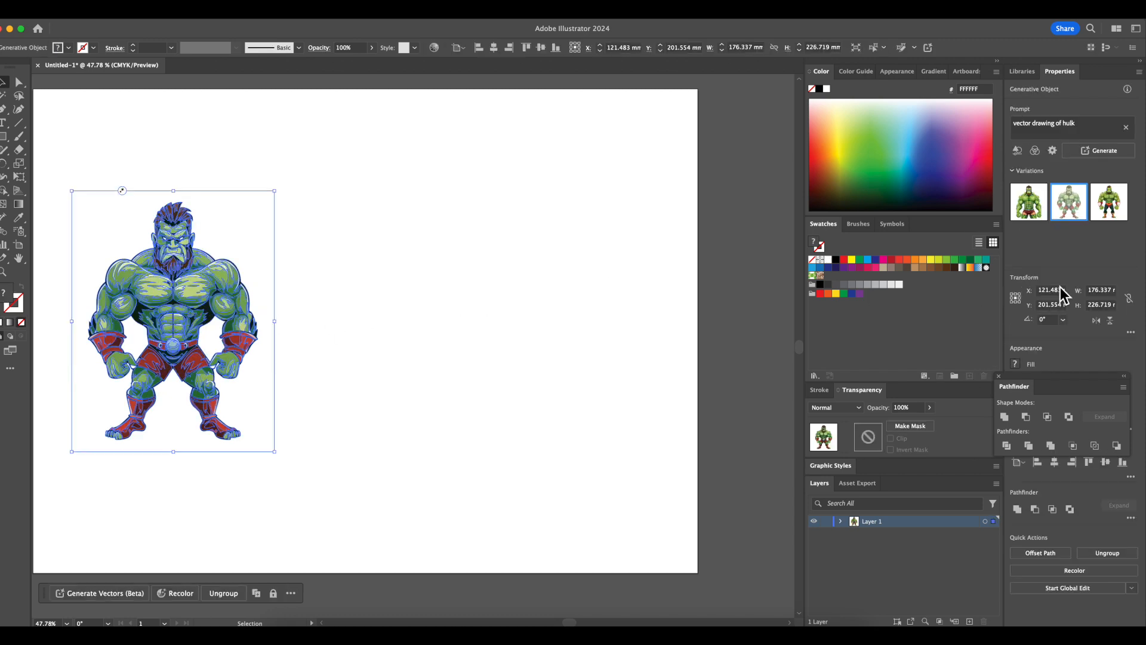
{"action": "left_click", "coordinate": [1115, 203]}
{"action": "left_click", "coordinate": [416, 311]}
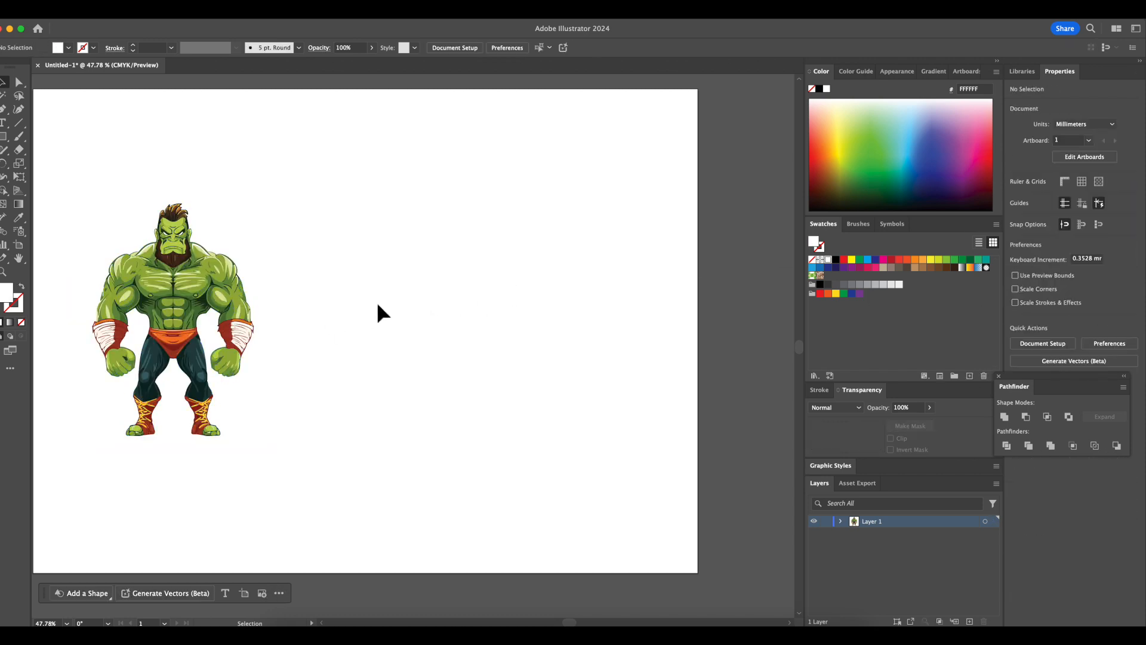
{"action": "left_click", "coordinate": [159, 299]}
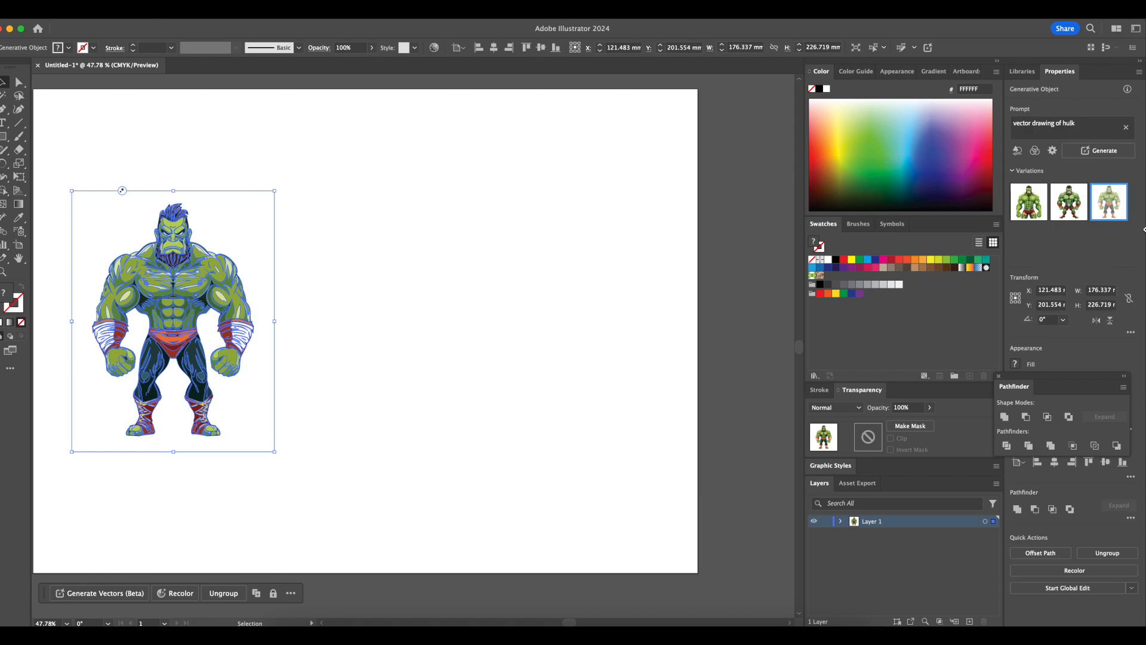
Generate another set of Hulk variations from the same prompt.
{"action": "left_click", "coordinate": [1122, 193]}
{"action": "left_click", "coordinate": [1097, 212]}
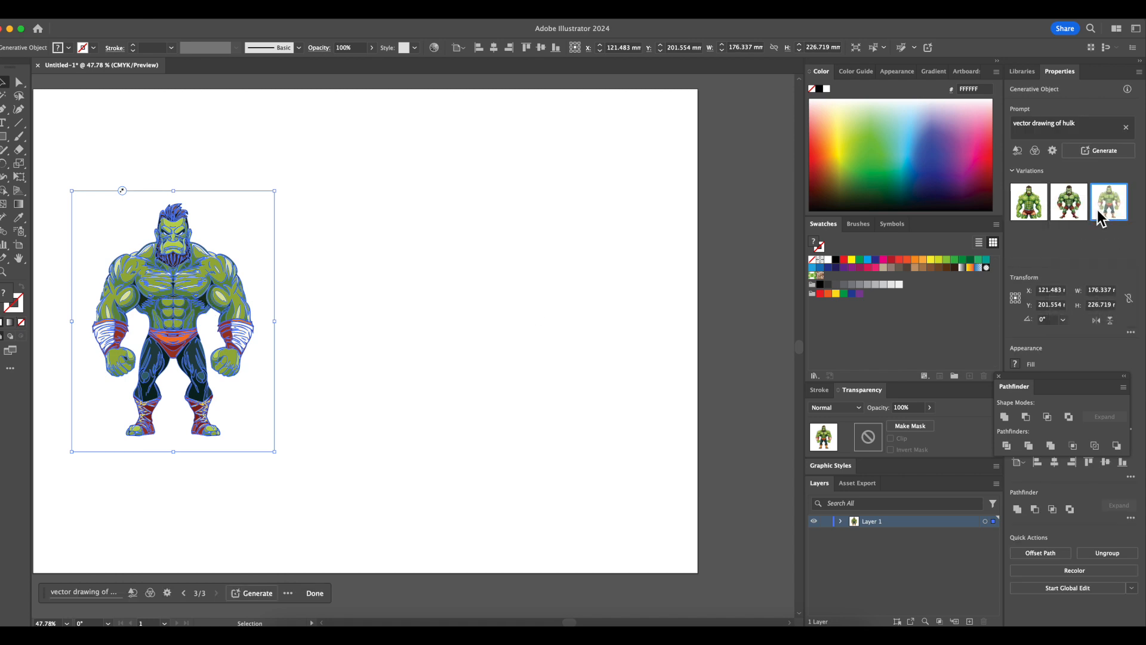
{"action": "left_click", "coordinate": [1103, 153]}
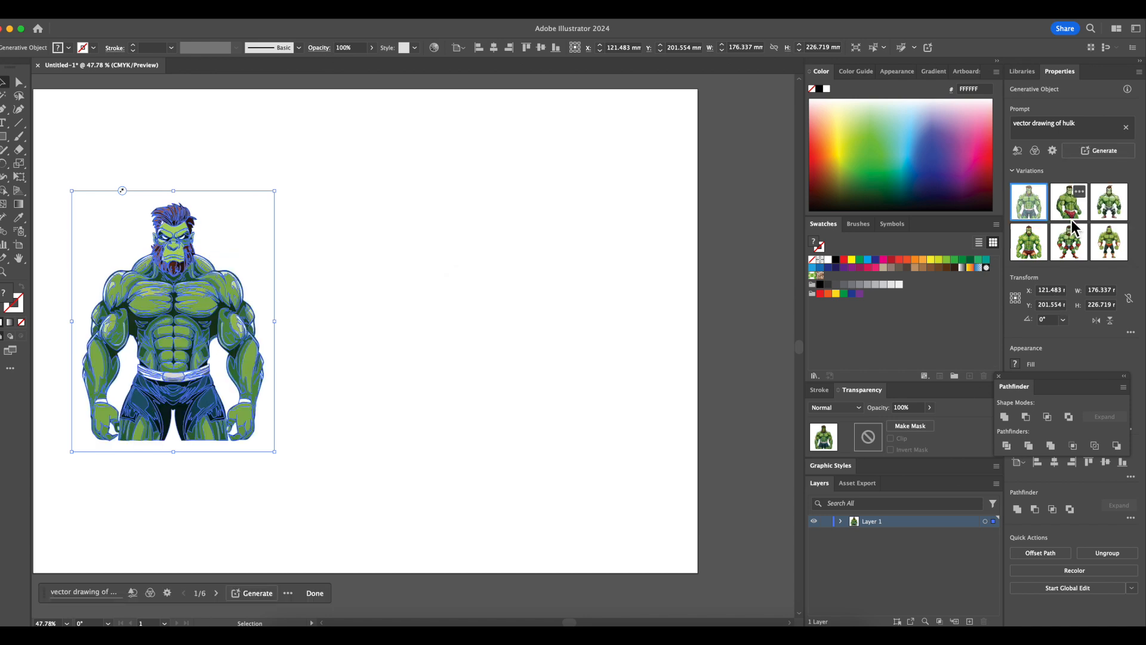
Duplicate the Hulk beside the original and switch the copy to the second variation, the one with red trunks.
{"action": "left_click", "coordinate": [489, 275]}
{"action": "left_click", "coordinate": [203, 278]}
{"action": "key", "text": "super+c"}
{"action": "key", "text": "super+v"}
{"action": "left_click_drag", "start_coordinate": [414, 330], "coordinate": [370, 342]}
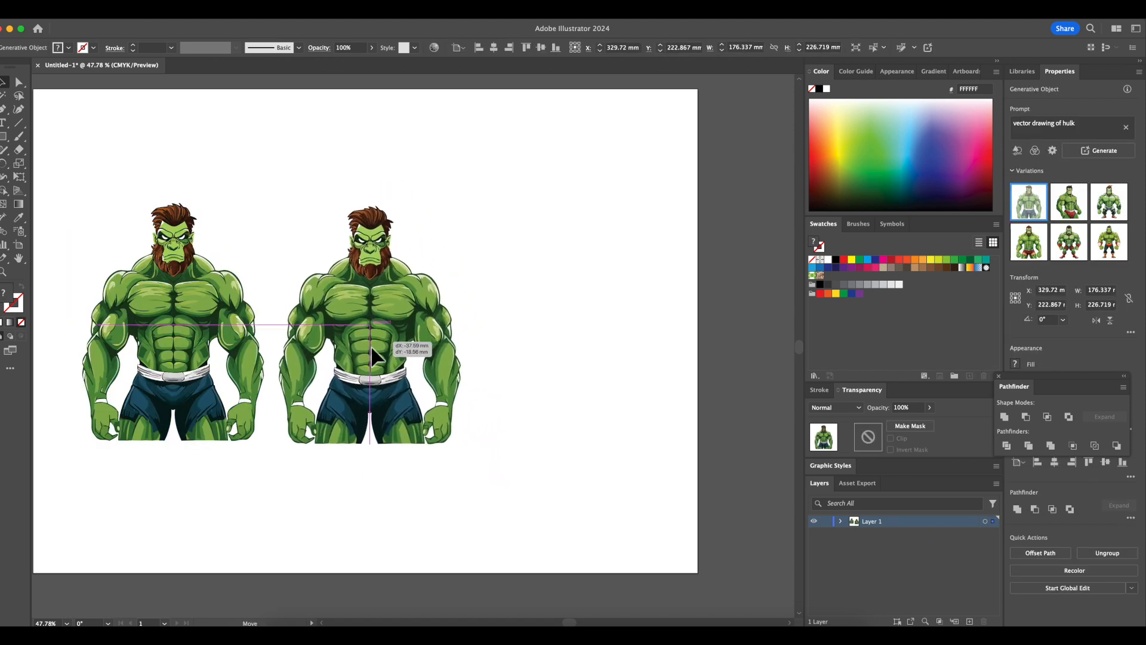
{"action": "left_click", "coordinate": [1069, 208]}
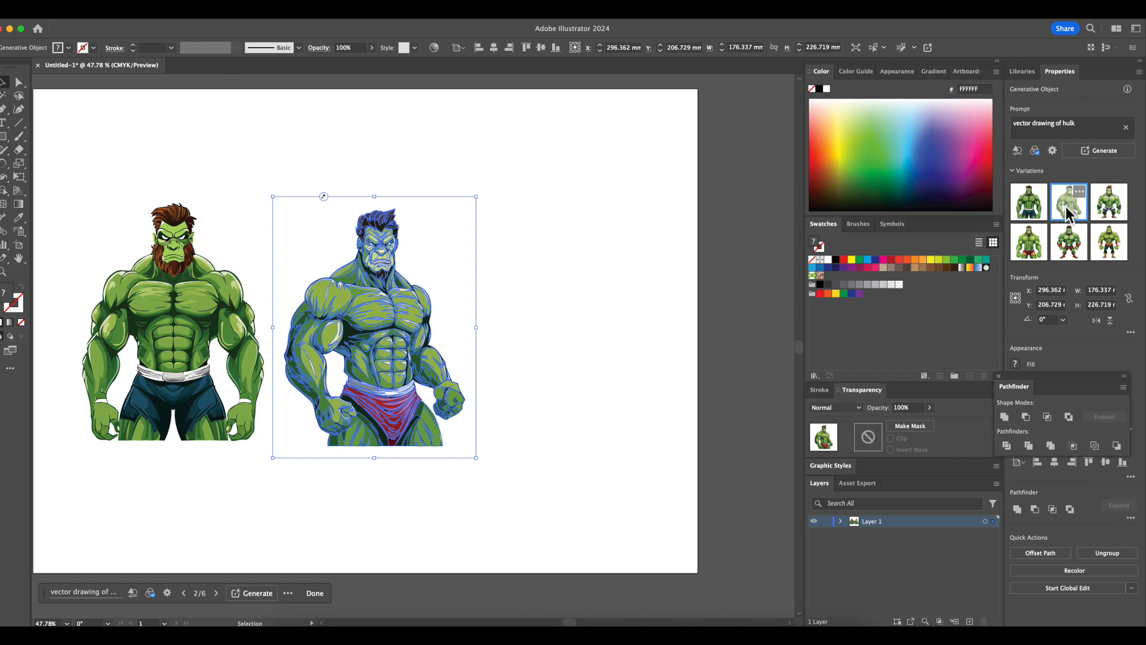
Duplicate the Hulk in red trunks and place the copy near the right edge of the artboard.
{"action": "left_click", "coordinate": [554, 310]}
{"action": "left_click", "coordinate": [385, 358]}
{"action": "key", "text": "super+c"}
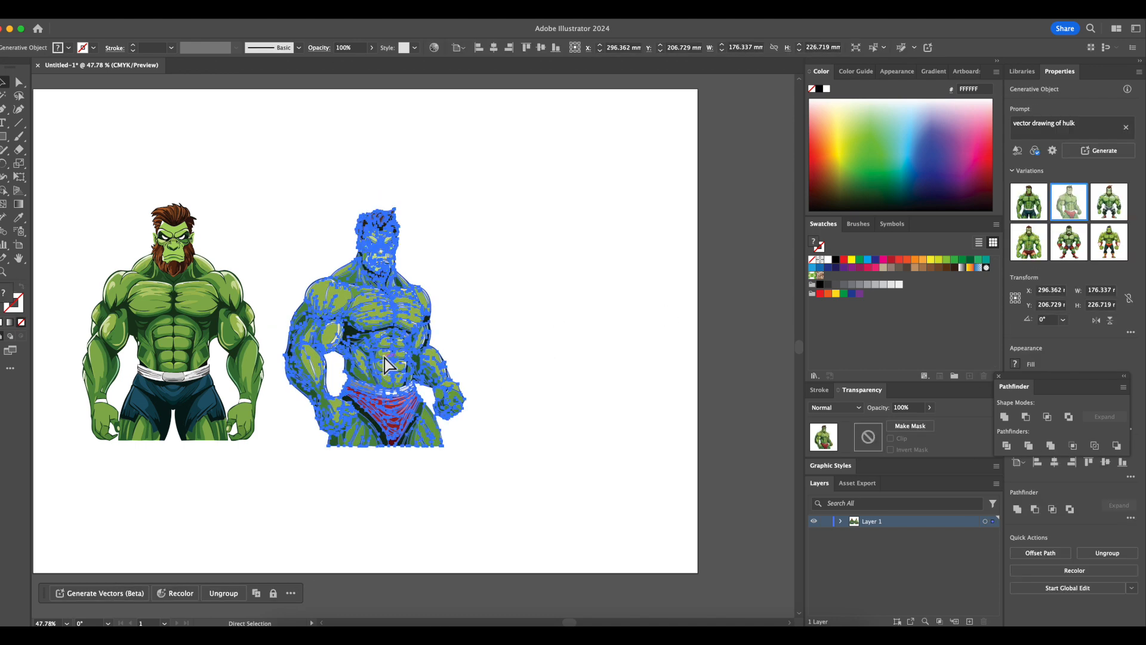
{"action": "key", "text": "super+v"}
{"action": "left_click_drag", "start_coordinate": [442, 346], "coordinate": [621, 336]}
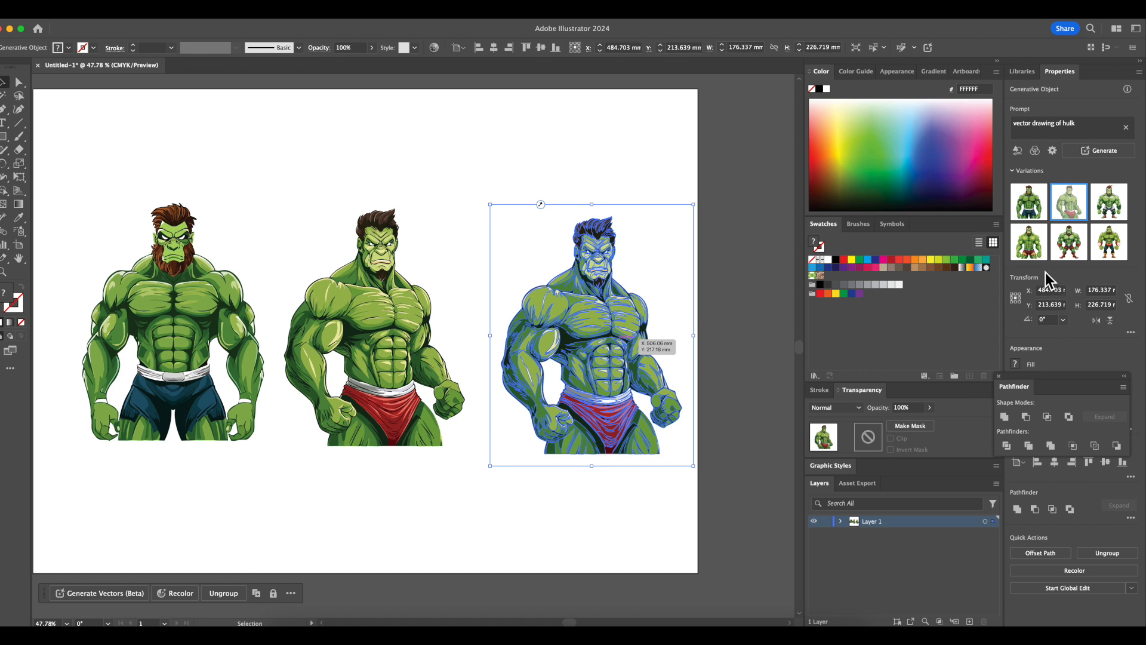
Try the third and first variations on the rightmost Hulk, and settle on the fourth one with the belted shorts.
{"action": "left_click", "coordinate": [1114, 206]}
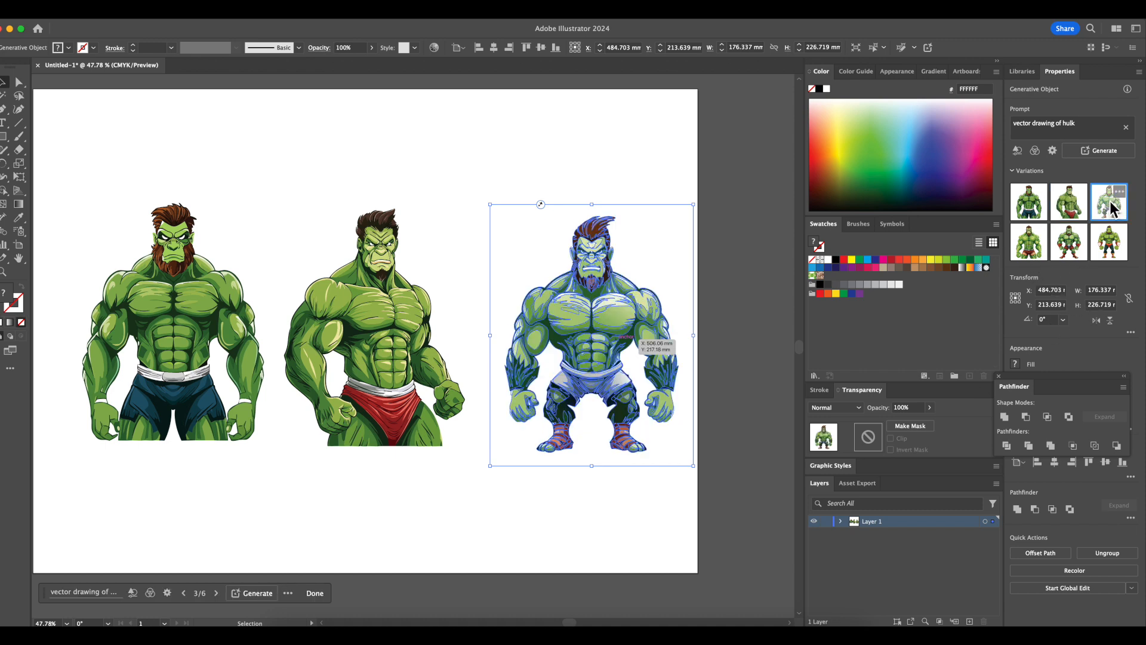
{"action": "left_click", "coordinate": [1039, 210]}
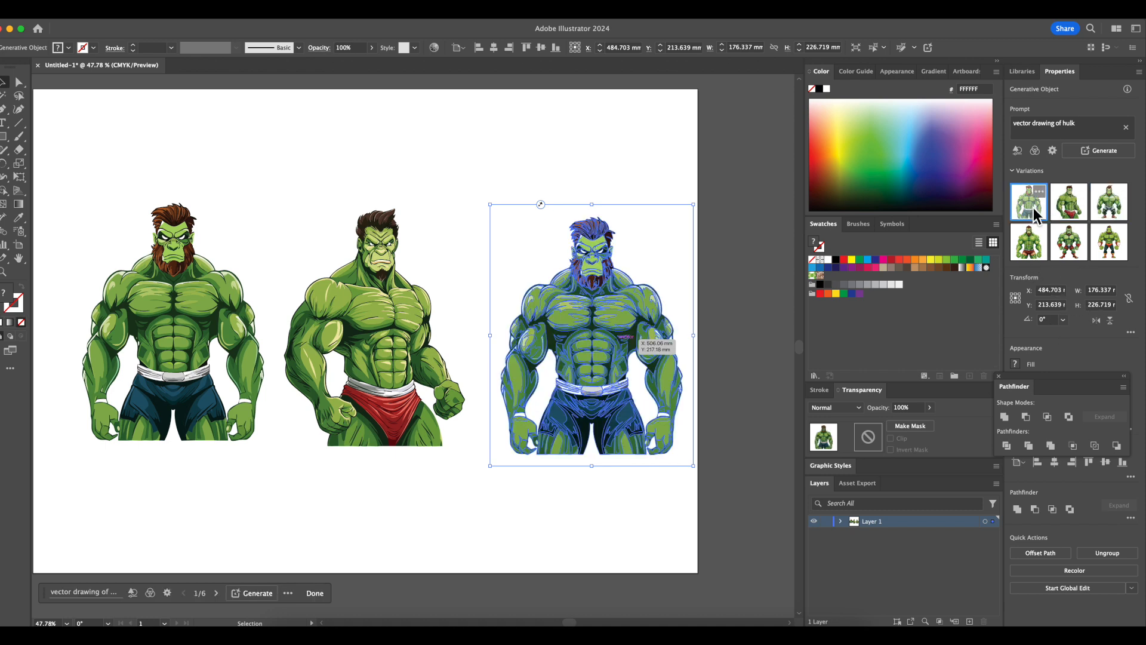
{"action": "left_click", "coordinate": [372, 173]}
{"action": "left_click", "coordinate": [660, 335]}
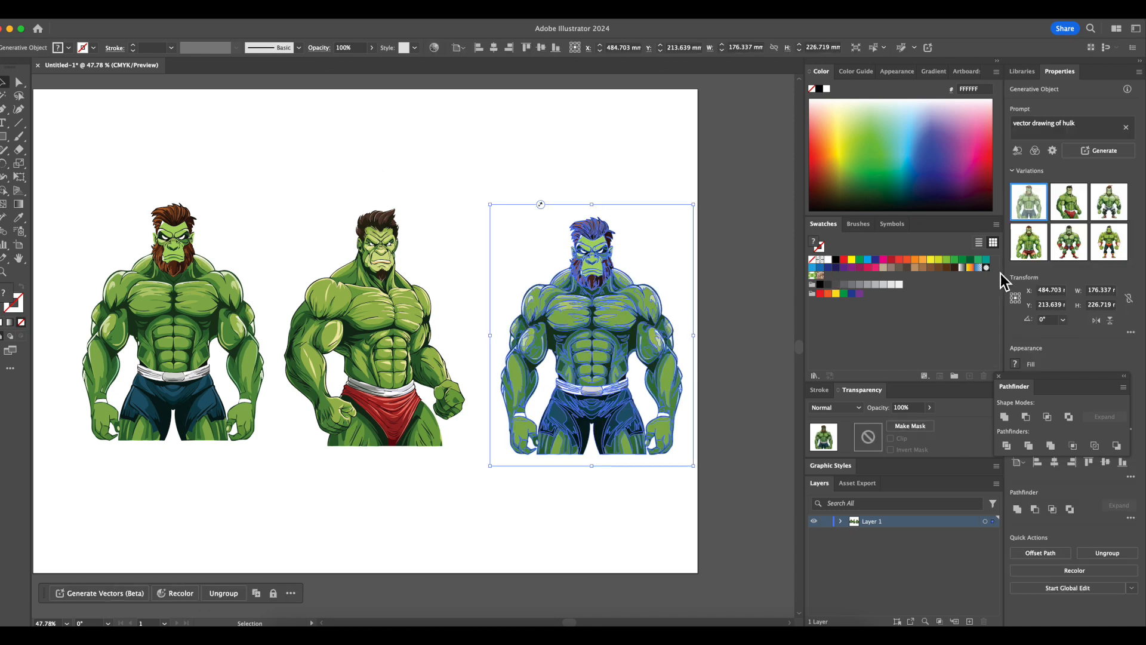
{"action": "left_click", "coordinate": [1030, 248]}
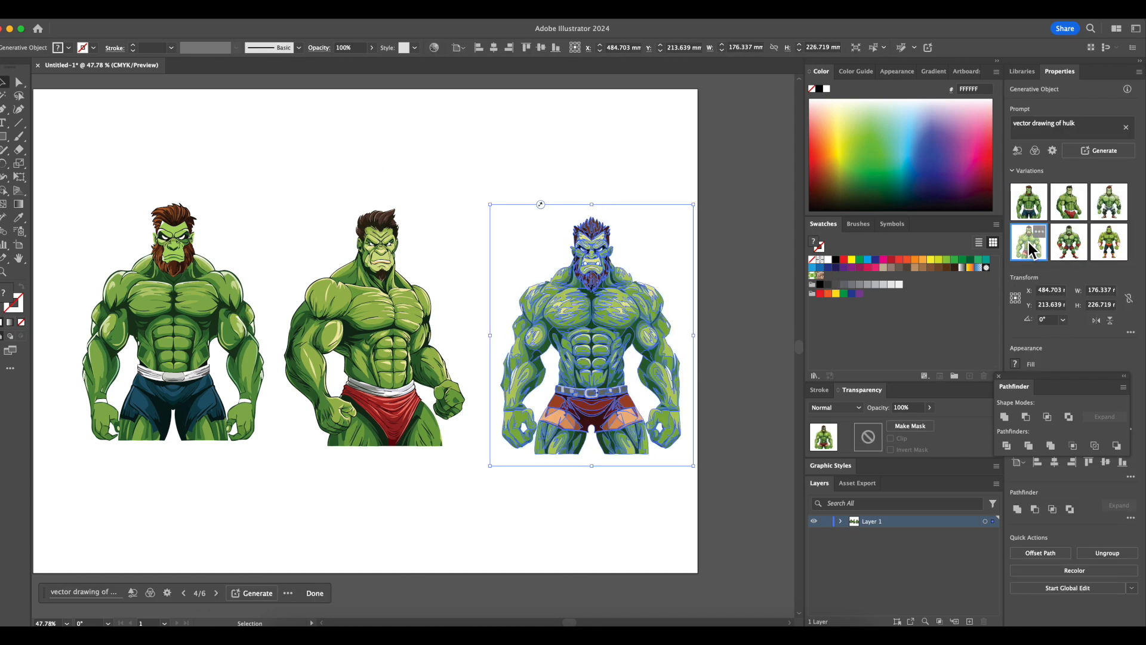
{"action": "left_click", "coordinate": [343, 149]}
Scale down the Hulk in belted shorts and position it overlapping the right side of the middle Hulk.
{"action": "left_click_drag", "start_coordinate": [618, 371], "coordinate": [490, 295]}
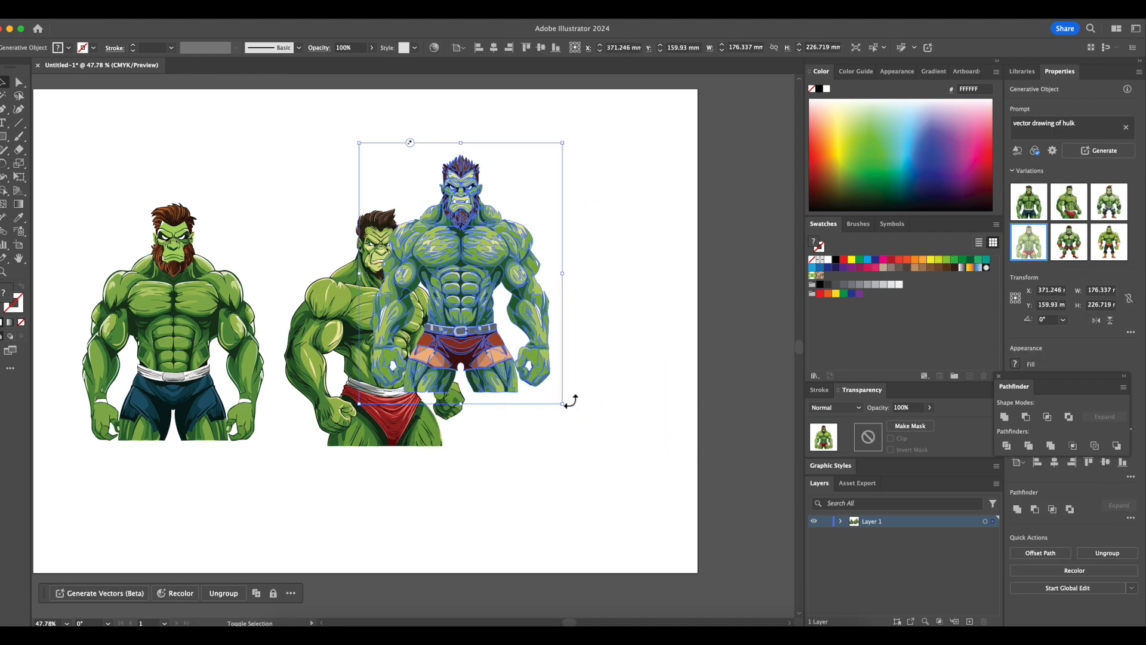
{"action": "left_click_drag", "start_coordinate": [562, 404], "coordinate": [505, 331]}
{"action": "left_click_drag", "start_coordinate": [460, 275], "coordinate": [450, 336]}
Move the Hulk in blue shorts over the lower left of the middle Hulk and bring it to the front.
{"action": "left_click_drag", "start_coordinate": [149, 316], "coordinate": [269, 368]}
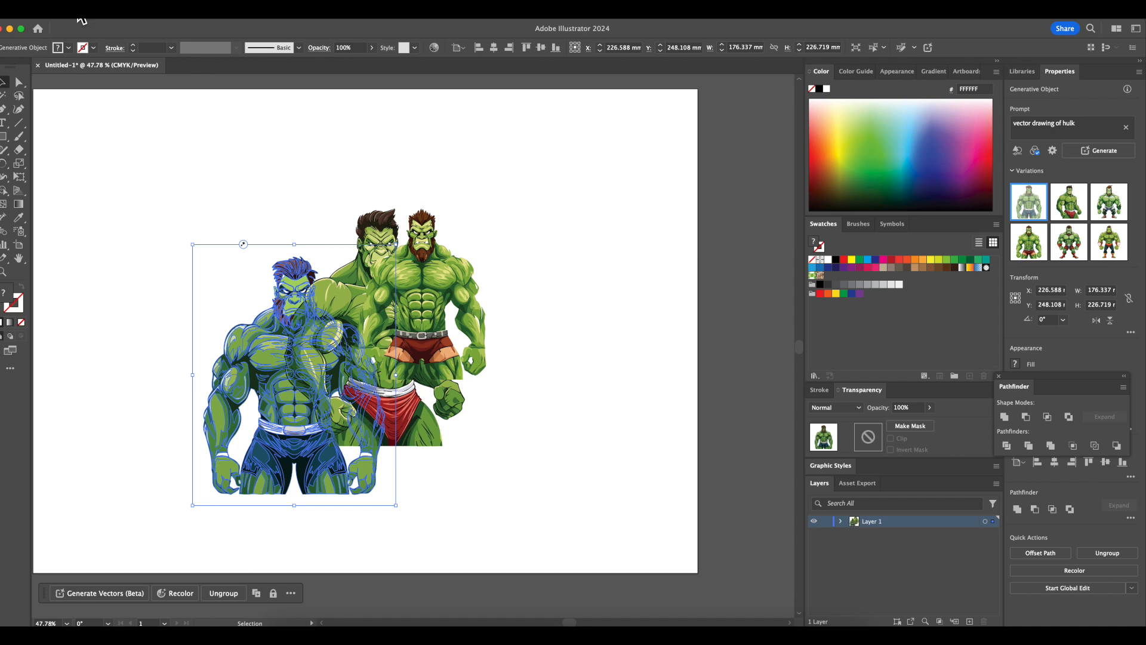
{"action": "right_click", "coordinate": [291, 261]}
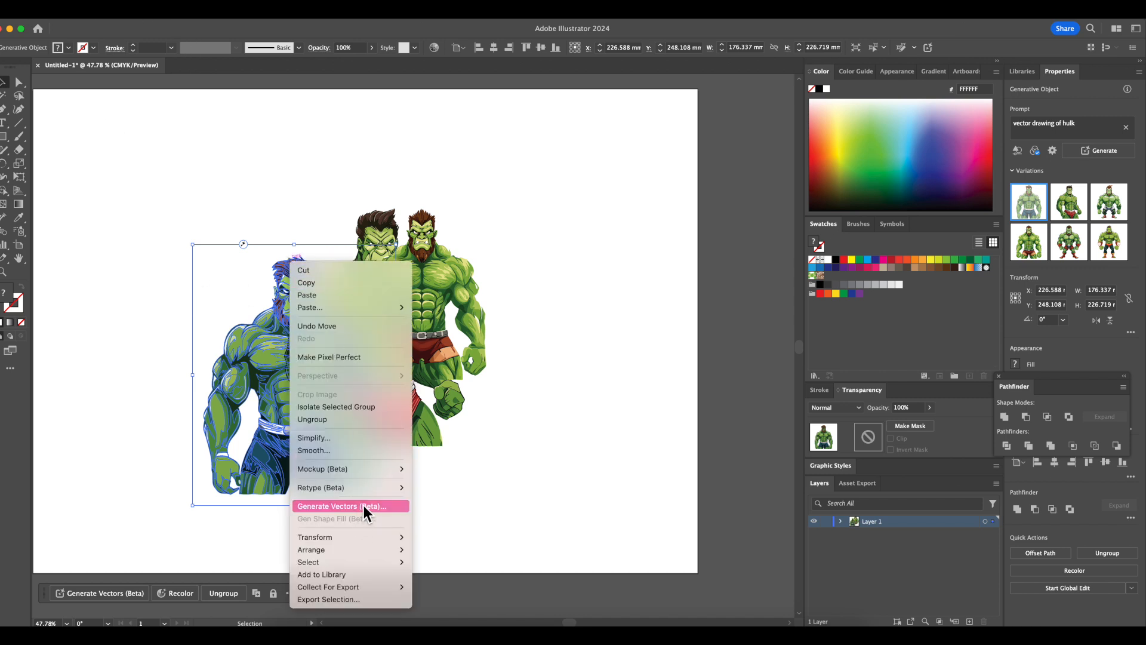
{"action": "mouse_move", "coordinate": [366, 550]}
{"action": "left_click", "coordinate": [438, 548]}
Lower the small Hulk beside the front one, and shift all three figures together slightly up and to the right.
{"action": "left_click_drag", "start_coordinate": [444, 296], "coordinate": [451, 395]}
{"action": "left_click_drag", "start_coordinate": [438, 184], "coordinate": [213, 397]}
{"action": "left_click_drag", "start_coordinate": [431, 437], "coordinate": [446, 405]}
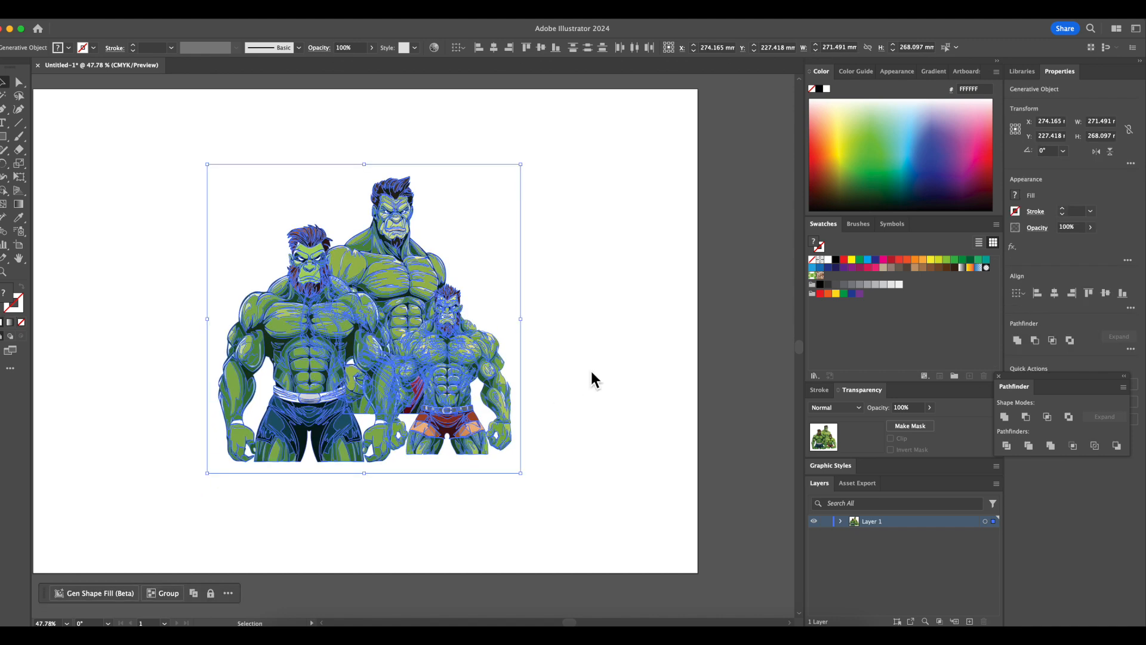
{"action": "left_click", "coordinate": [594, 361]}
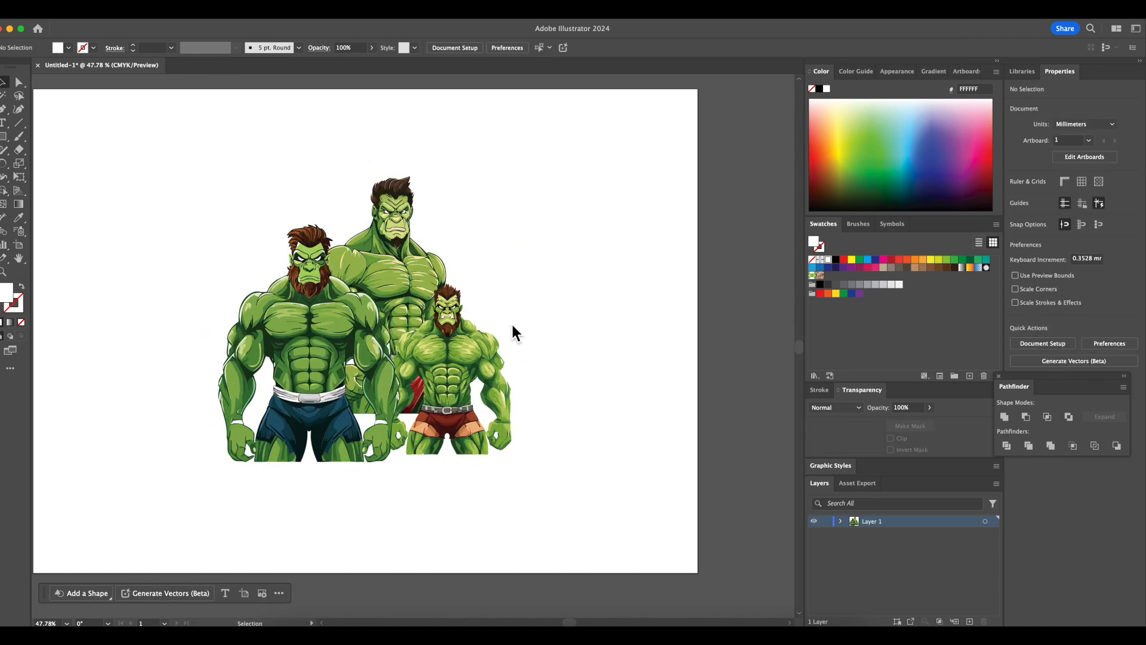
Recolor the tall rear Hulk with purple-blue skin by rotating its linked colors on the color wheel, and raise the brightness slightly.
{"action": "left_click", "coordinate": [391, 232]}
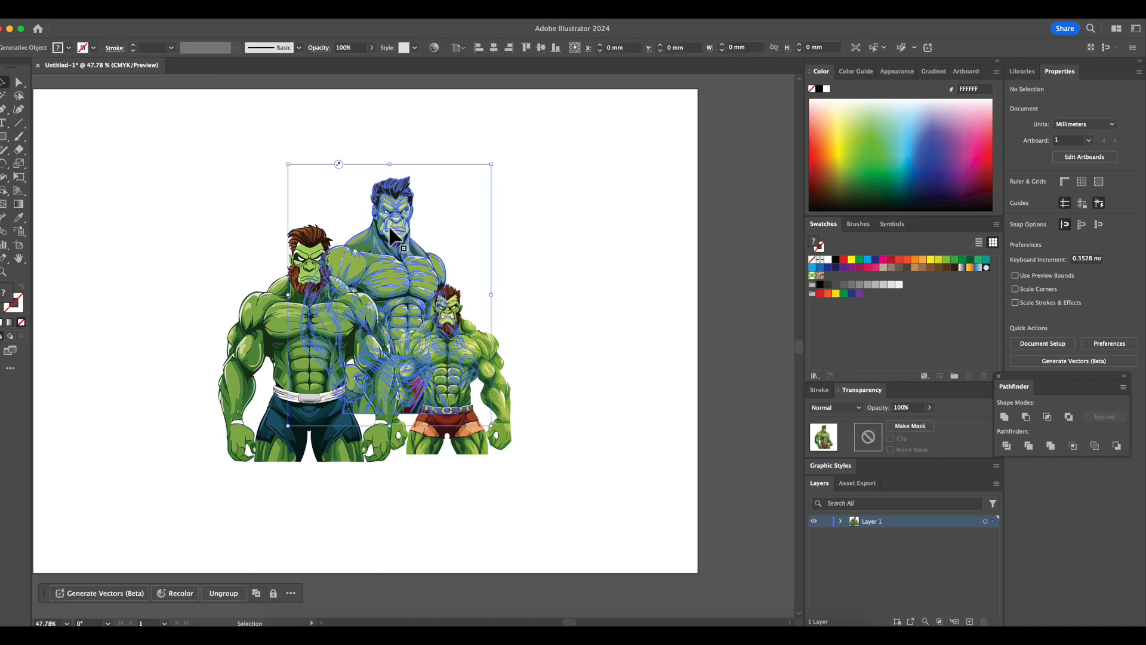
{"action": "left_click", "coordinate": [434, 48]}
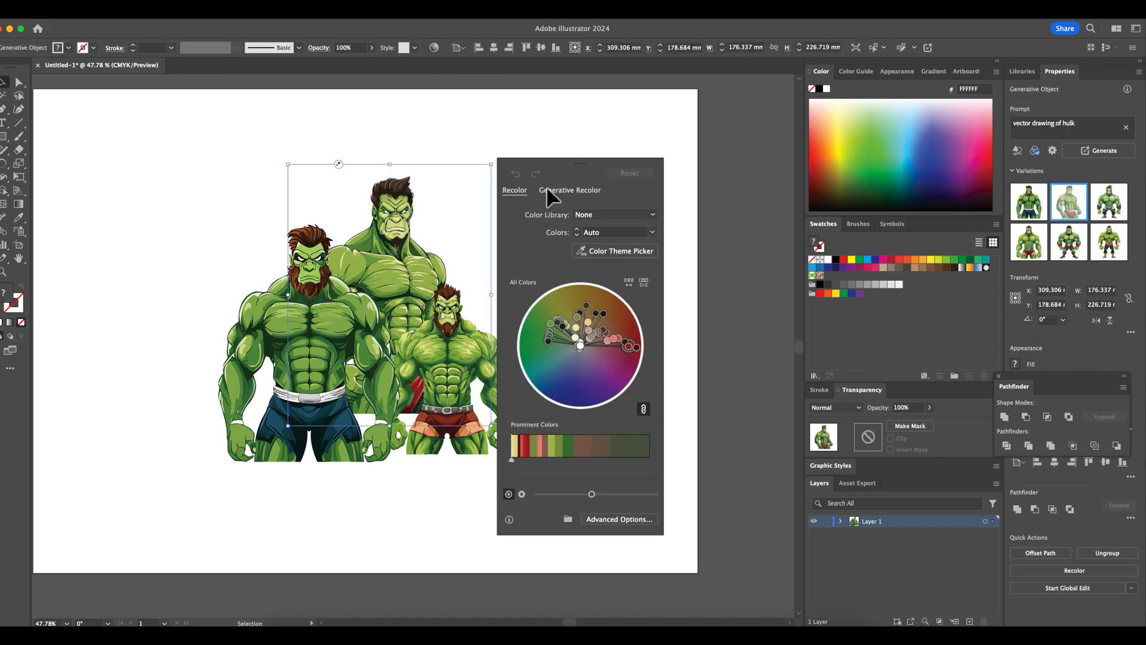
{"action": "left_click_drag", "start_coordinate": [560, 156], "coordinate": [661, 126]}
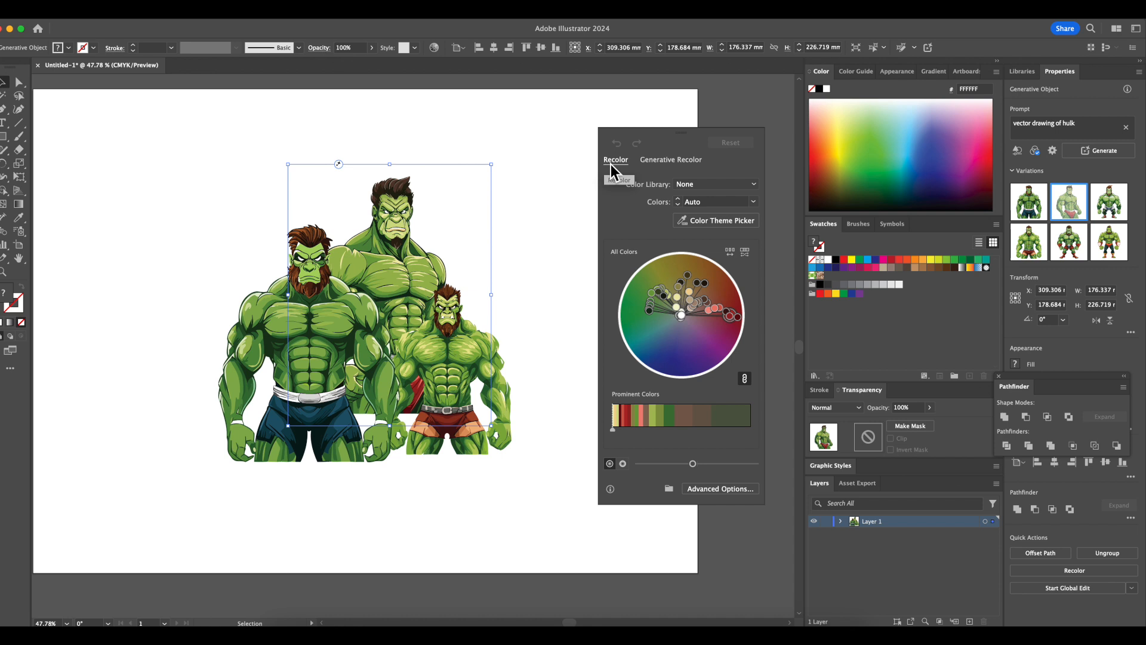
{"action": "left_click", "coordinate": [656, 162]}
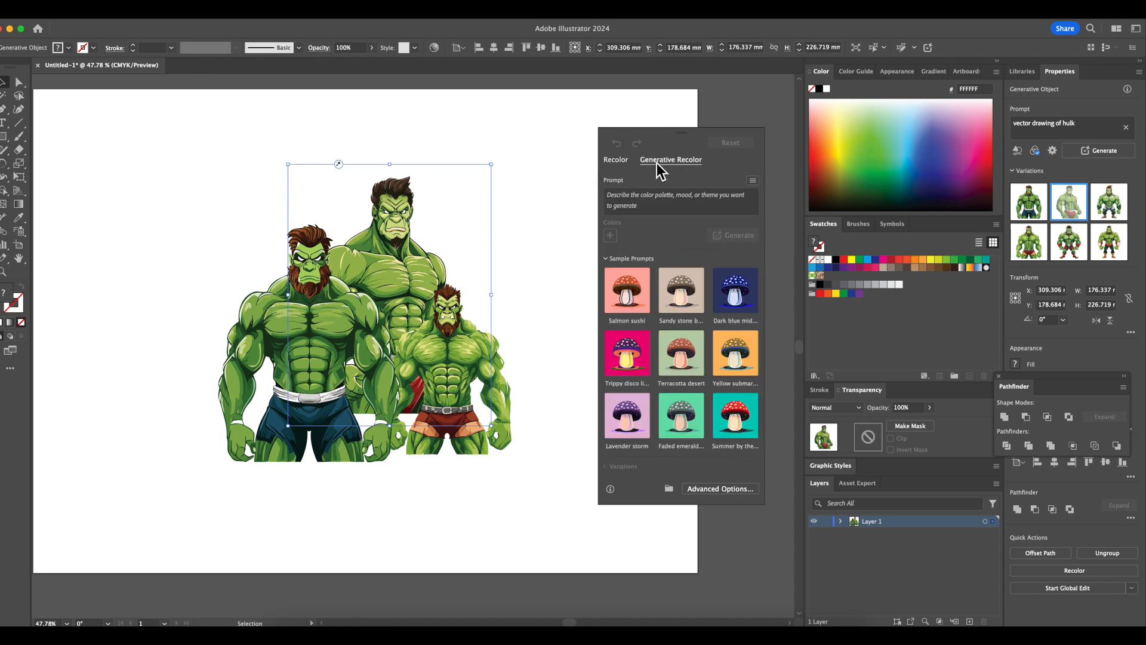
{"action": "left_click", "coordinate": [627, 162]}
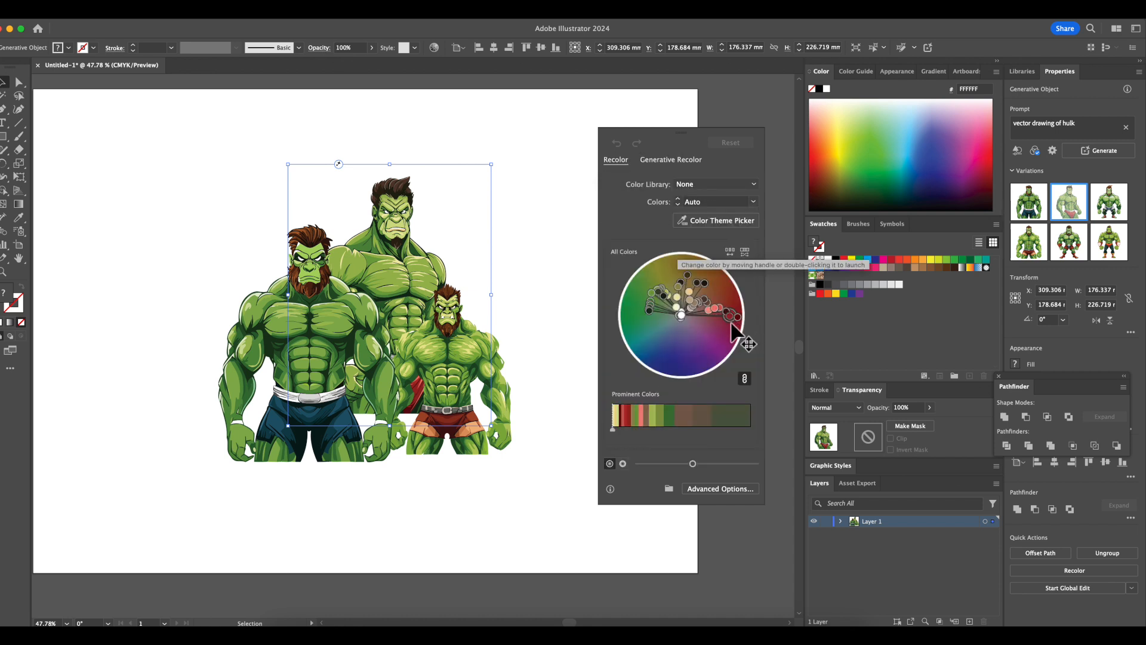
{"action": "left_click_drag", "start_coordinate": [678, 371], "coordinate": [665, 306]}
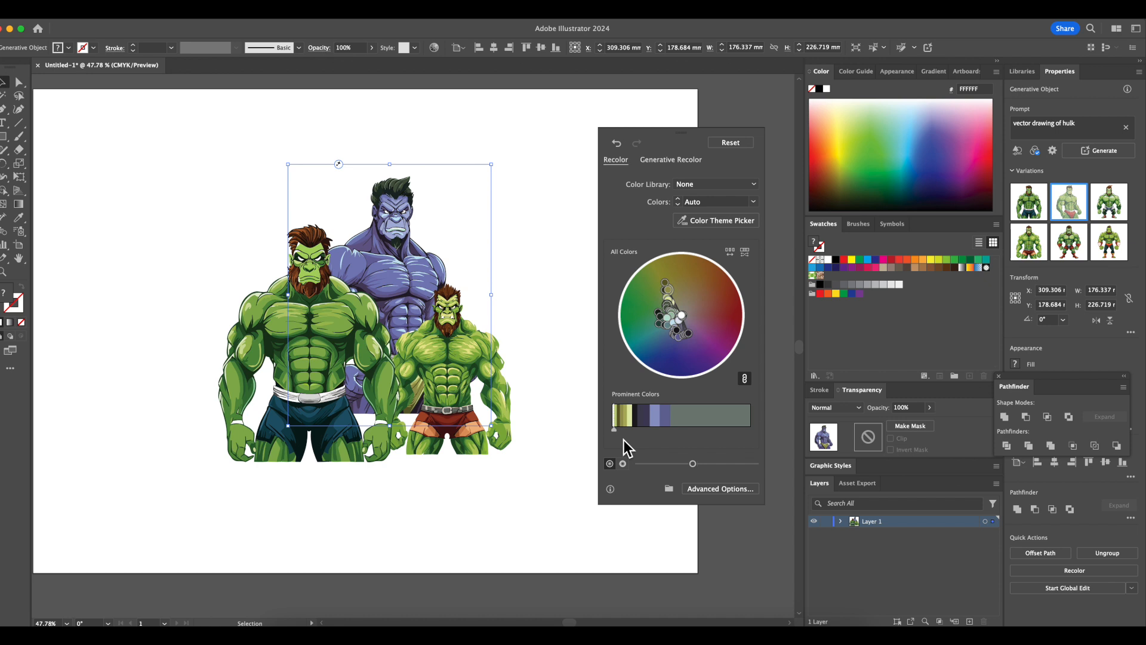
{"action": "mouse_move", "coordinate": [692, 466]}
{"action": "left_mouse_down"}
{"action": "mouse_move", "coordinate": [724, 475]}
{"action": "mouse_move", "coordinate": [696, 460]}
{"action": "left_mouse_up"}
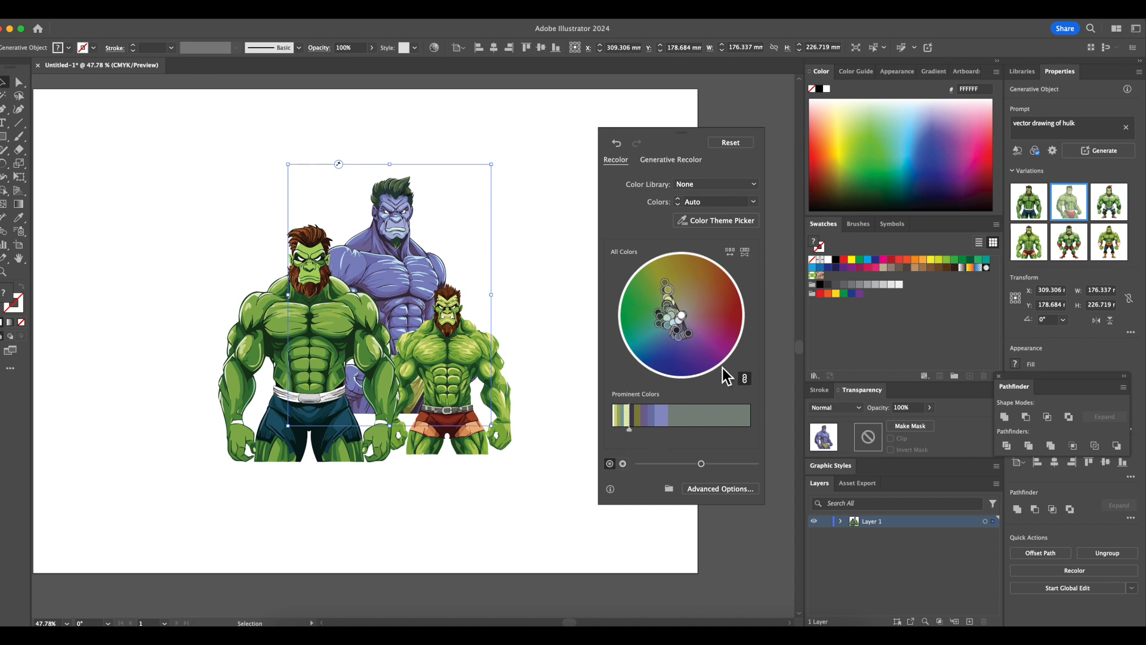
Pull one unlinked color toward magenta on the rear Hulk's color wheel, and shuffle and rotate the relinked colors.
{"action": "left_click", "coordinate": [745, 379]}
{"action": "left_click_drag", "start_coordinate": [677, 330], "coordinate": [713, 338]}
{"action": "left_click", "coordinate": [745, 378]}
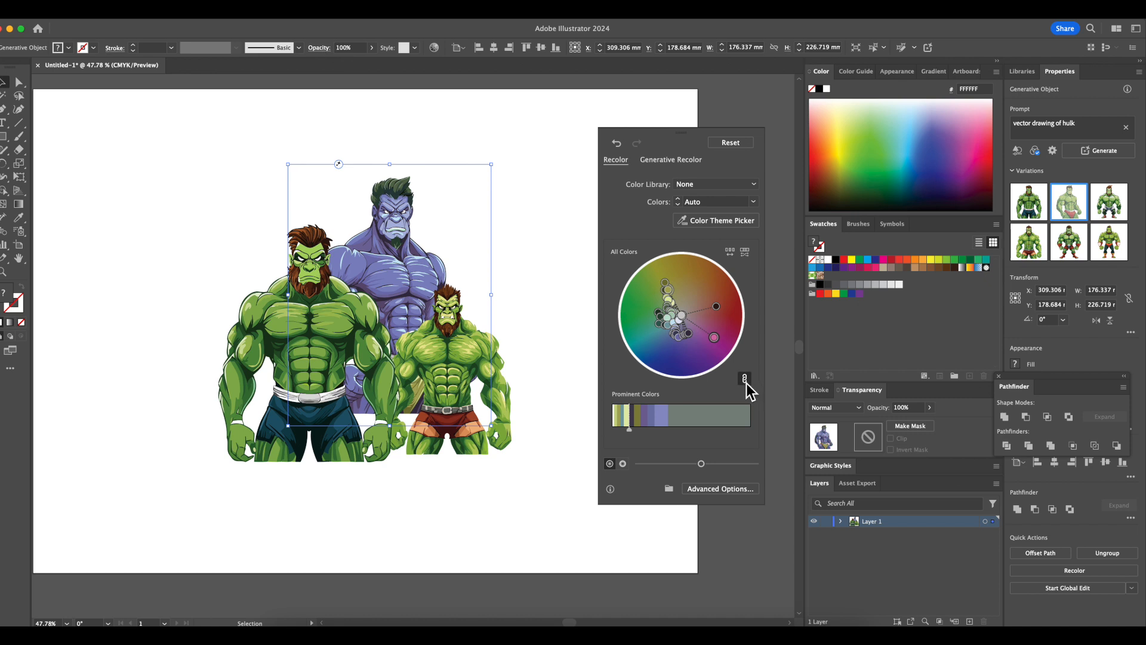
{"action": "left_click", "coordinate": [747, 255]}
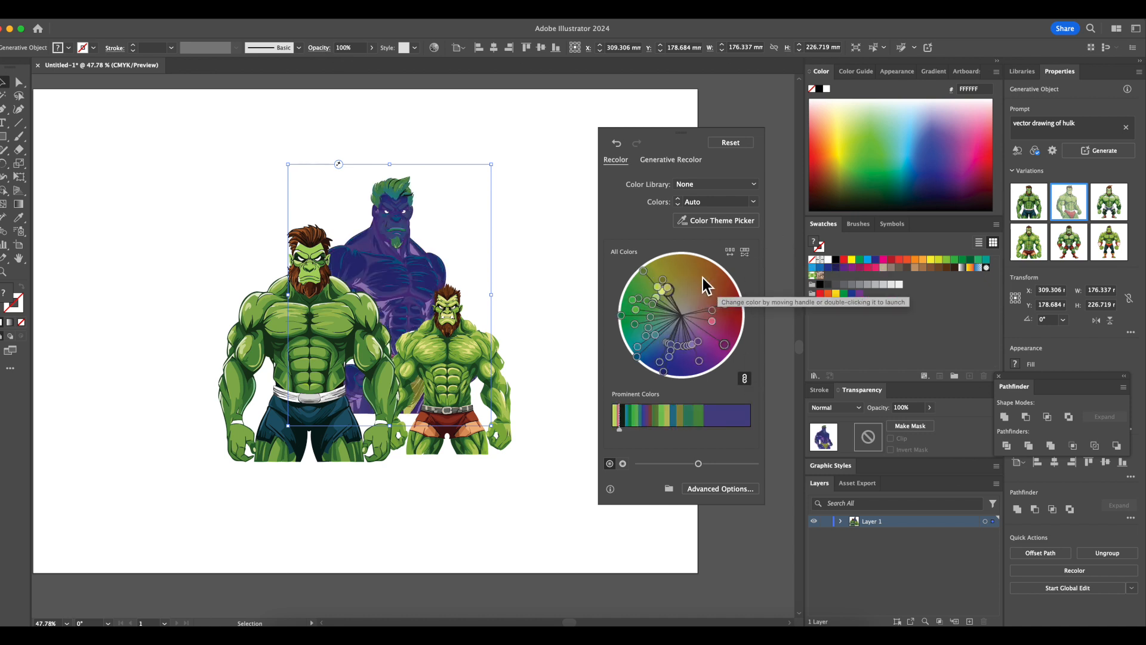
{"action": "left_click_drag", "start_coordinate": [668, 289], "coordinate": [688, 286]}
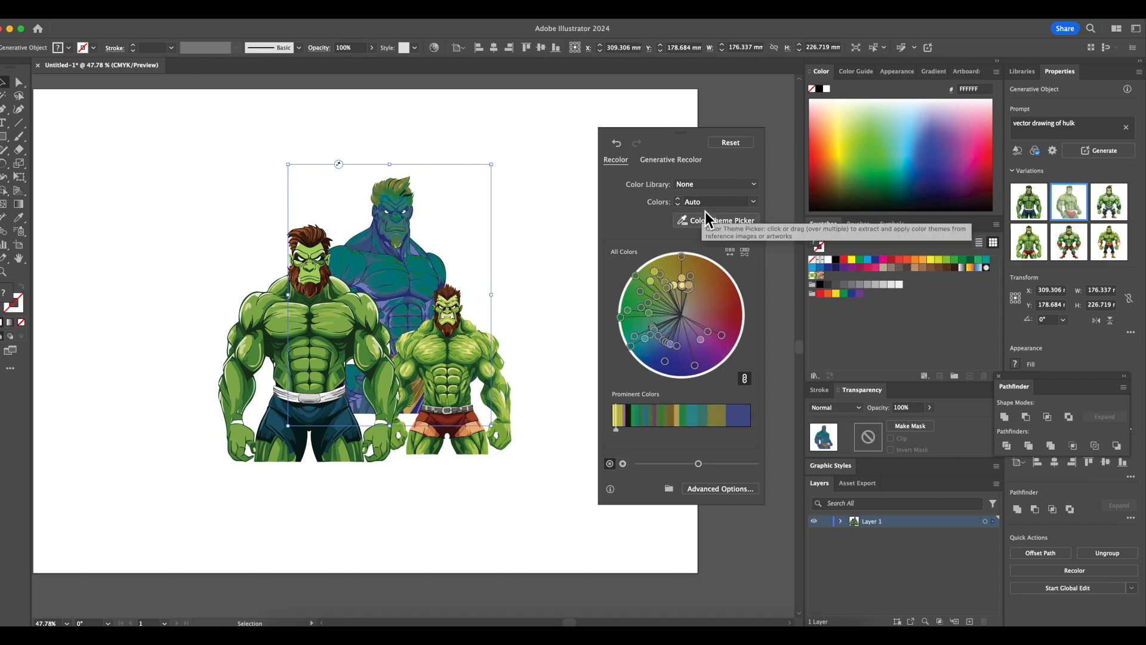
Limit the rear Hulk to 2 colors from the Print library and shift its brown to purple on the color wheel.
{"action": "left_click", "coordinate": [755, 202]}
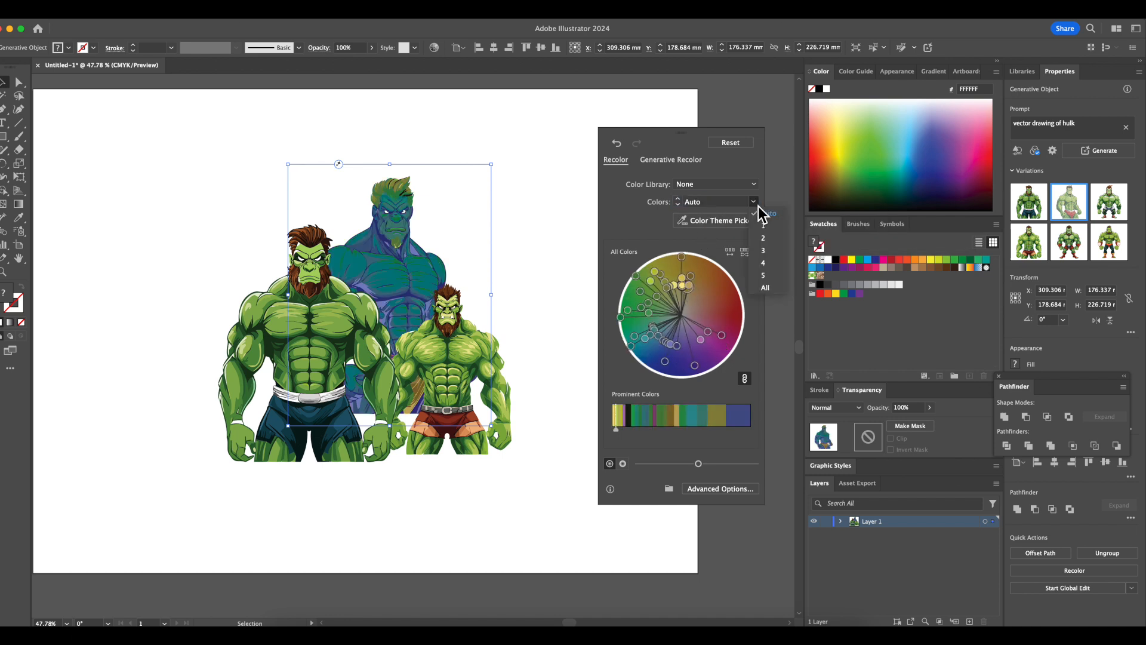
{"action": "left_click", "coordinate": [768, 239]}
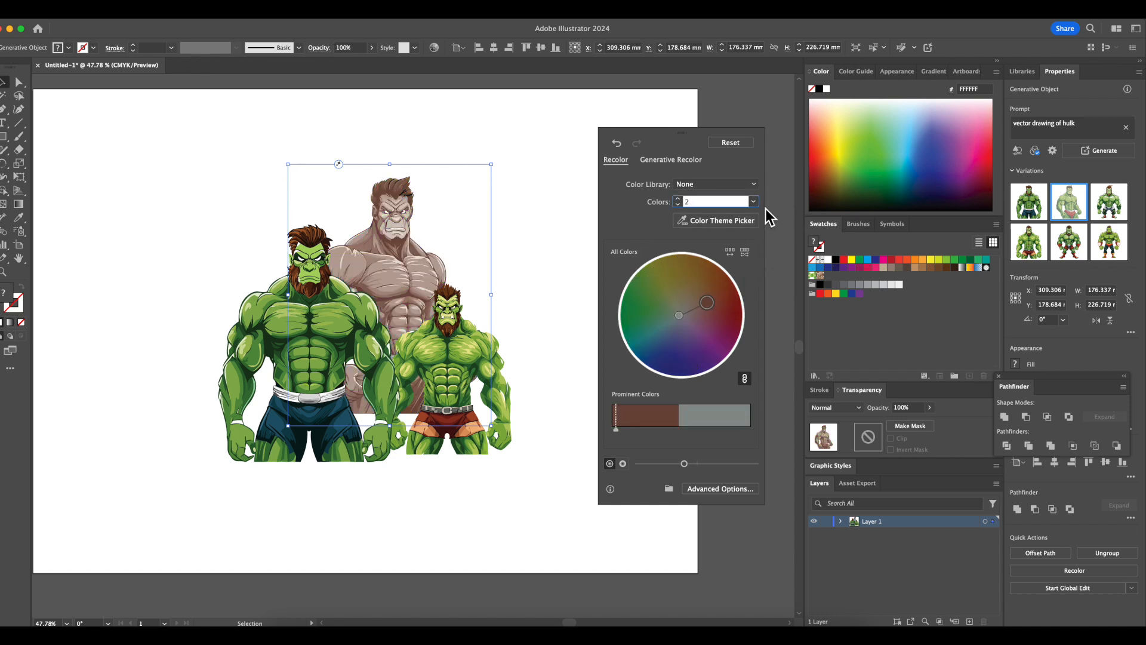
{"action": "left_click", "coordinate": [749, 185]}
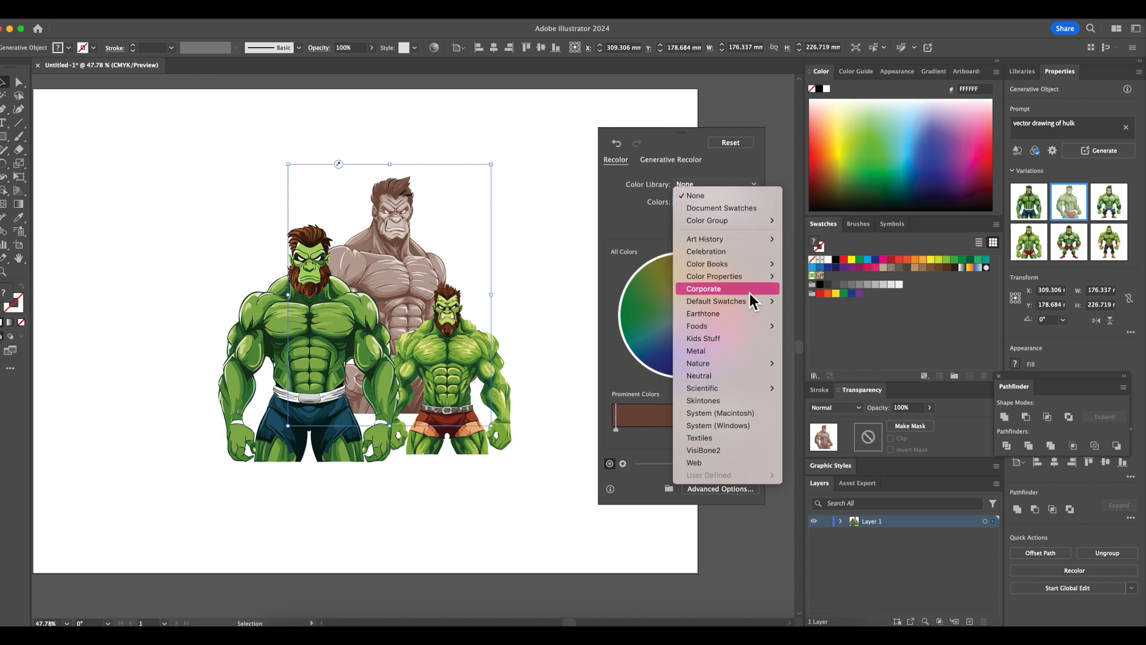
{"action": "mouse_move", "coordinate": [753, 301]}
{"action": "left_click", "coordinate": [812, 326]}
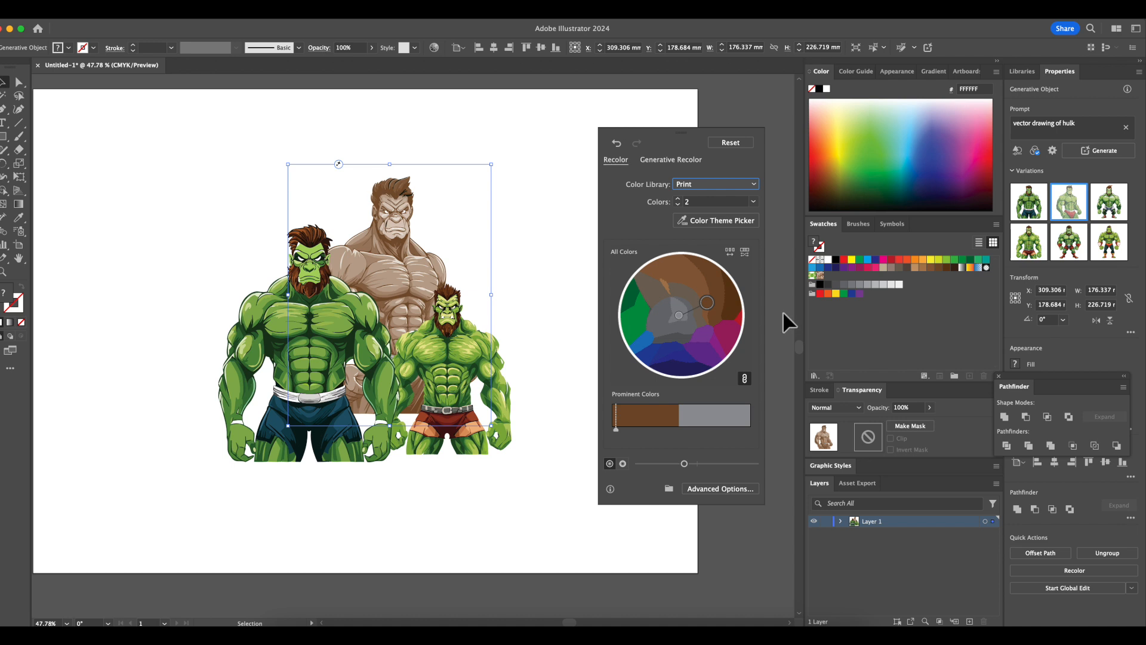
{"action": "left_click_drag", "start_coordinate": [707, 302], "coordinate": [695, 347]}
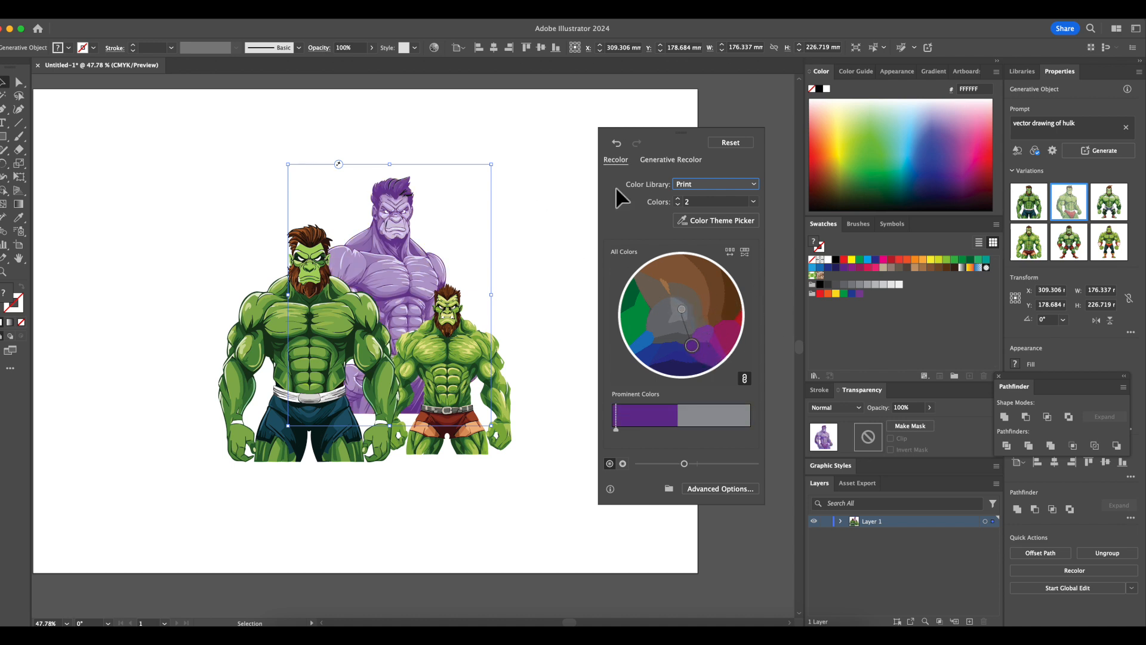
{"action": "left_click", "coordinate": [531, 290]}
Generate color variations for the front Hulk in blue shorts with Generative Recolor, using the "Summer by the sea" sample prompt.
{"action": "left_click", "coordinate": [342, 303]}
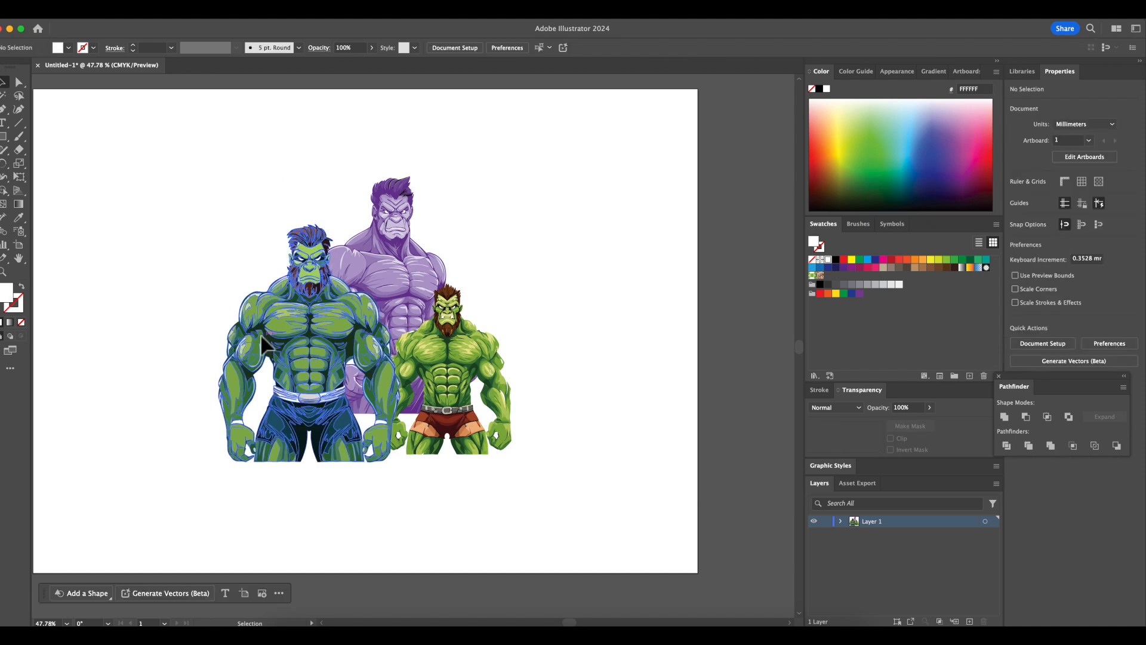
{"action": "left_click", "coordinate": [433, 49]}
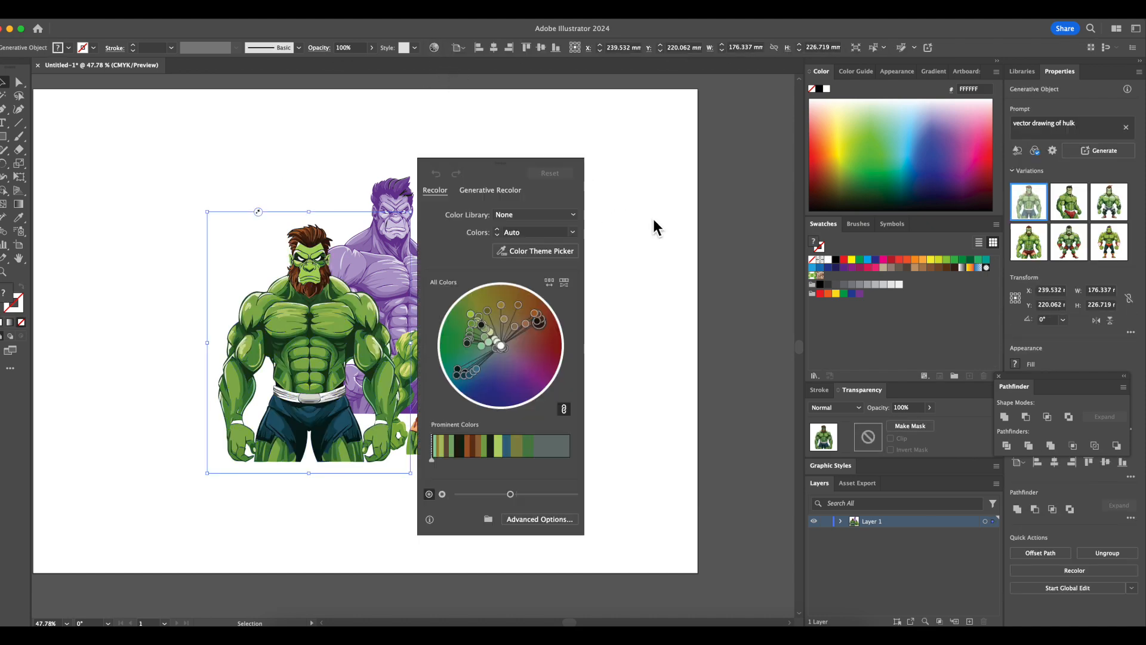
{"action": "left_click", "coordinate": [482, 192]}
{"action": "left_click_drag", "start_coordinate": [471, 169], "coordinate": [588, 140]}
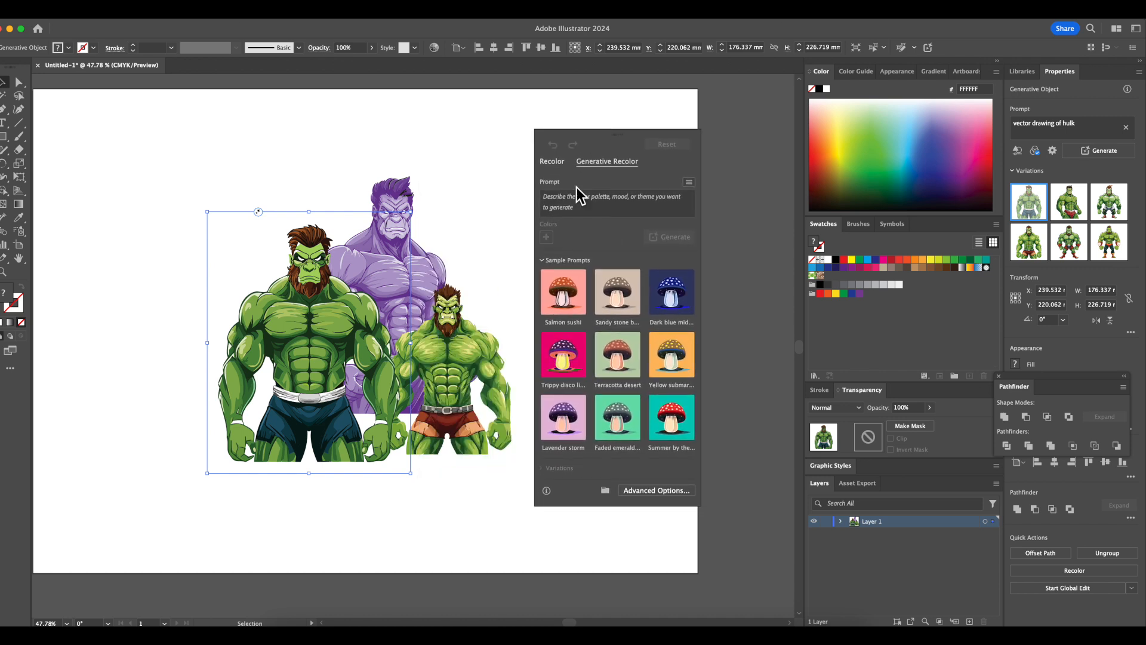
{"action": "left_click", "coordinate": [682, 424]}
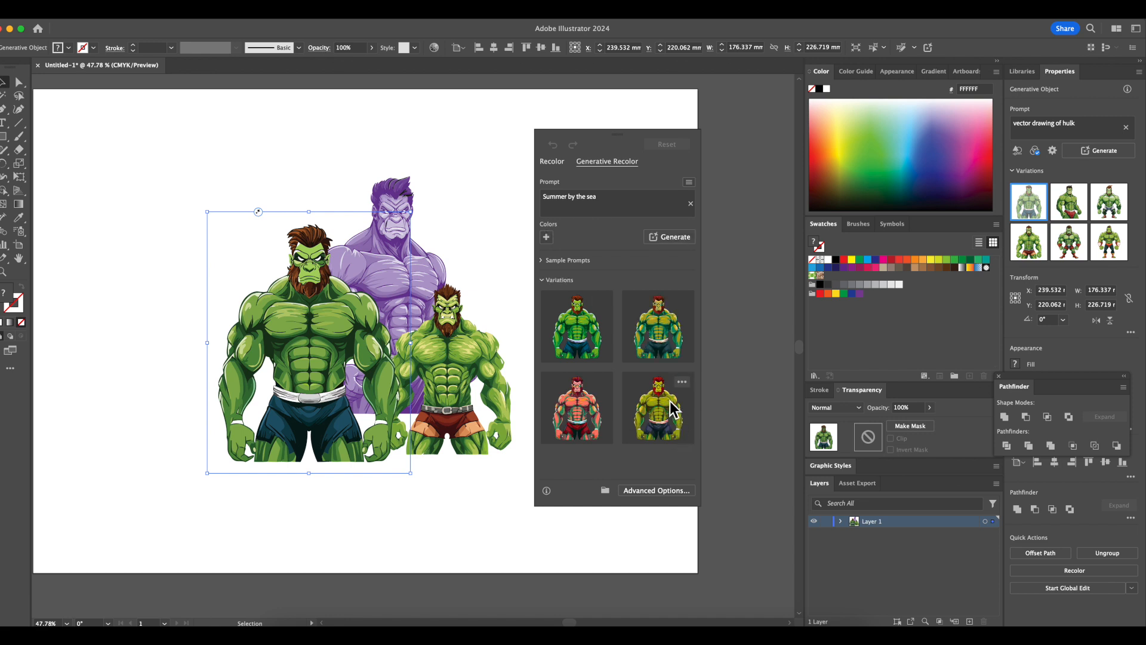
Try the two green variations on the front Hulk and apply the red-orange one.
{"action": "left_click", "coordinate": [584, 343]}
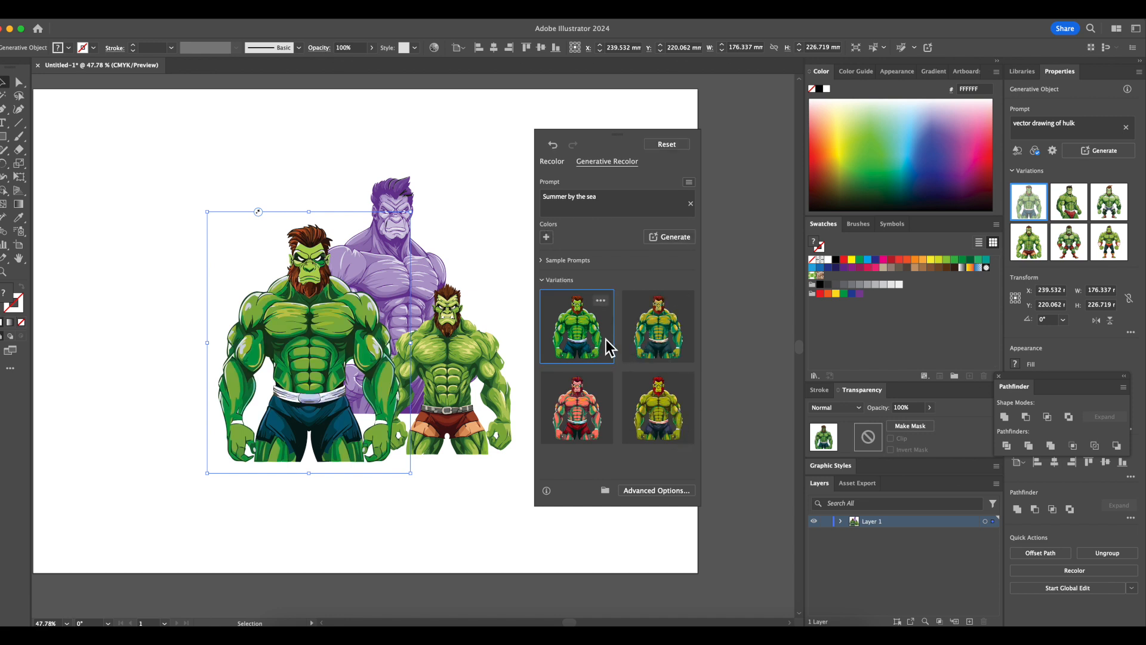
{"action": "left_click", "coordinate": [656, 341]}
{"action": "left_click", "coordinate": [563, 436]}
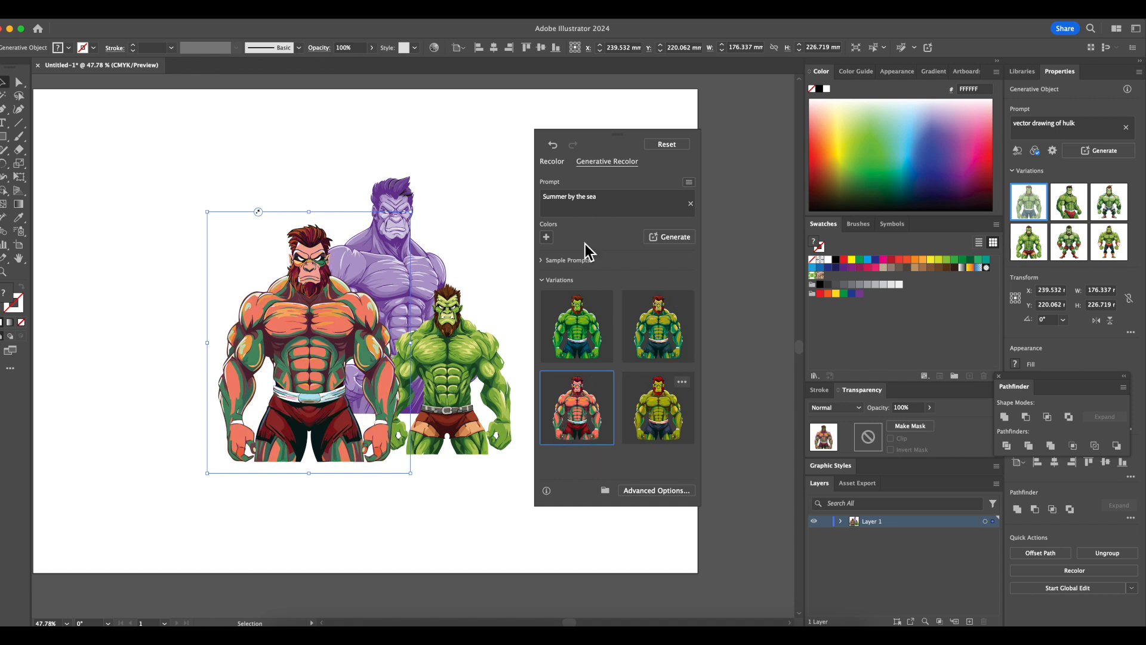
Add magenta, red and yellow to the "Summer by the sea" recolor prompt and generate new variations.
{"action": "left_click", "coordinate": [553, 238]}
{"action": "left_click", "coordinate": [510, 260]}
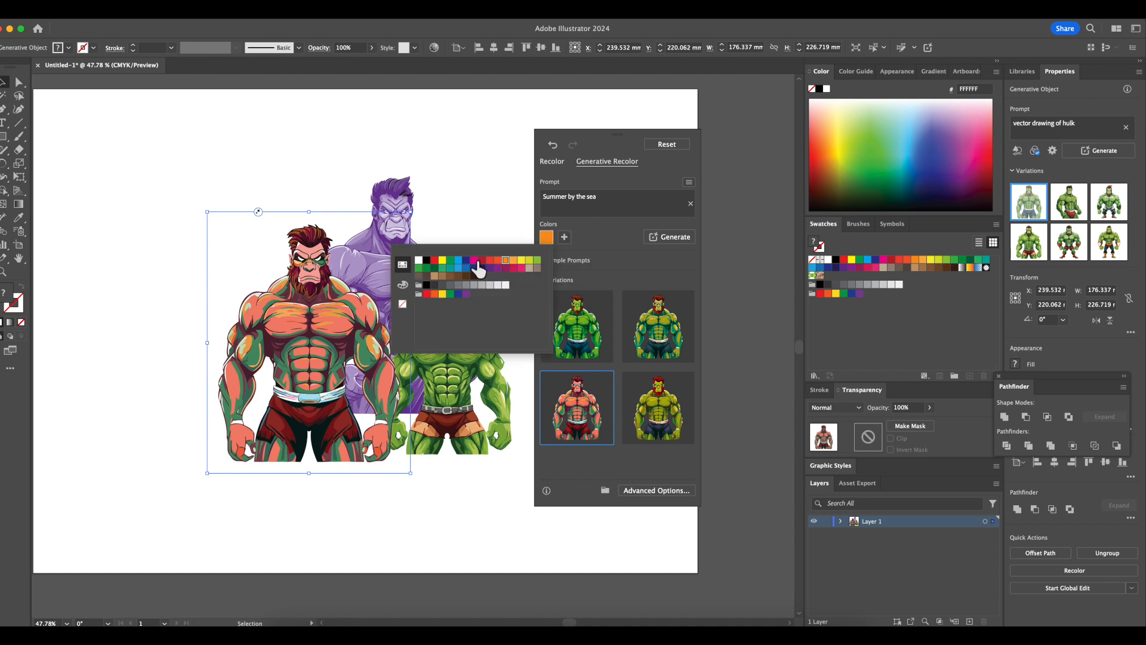
{"action": "left_click", "coordinate": [567, 245]}
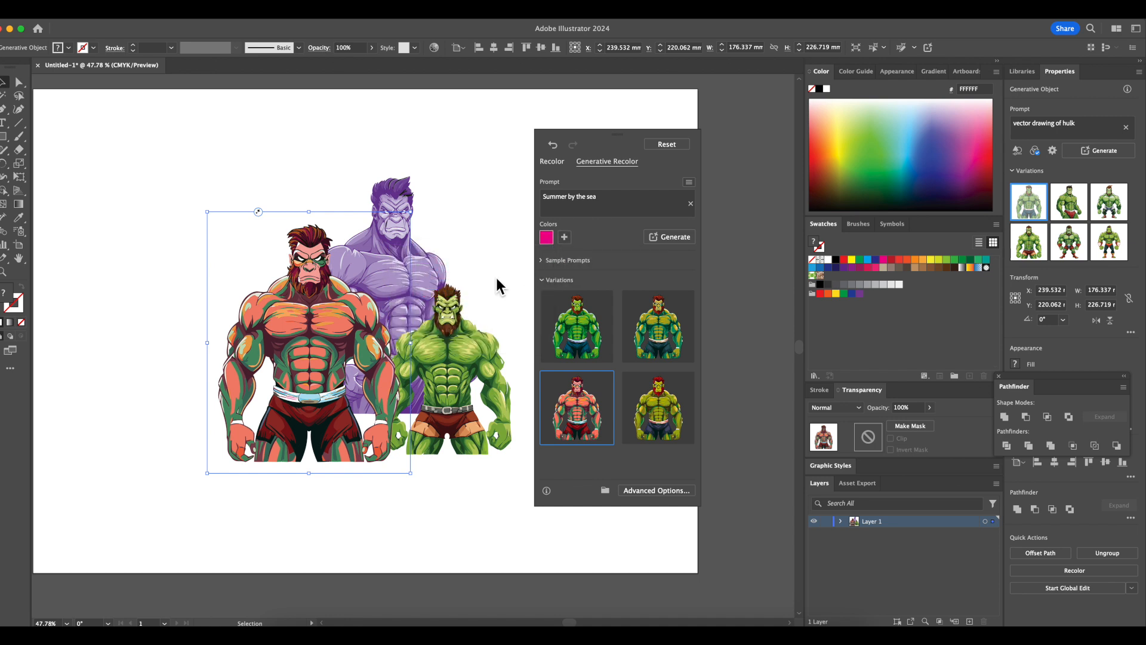
{"action": "left_click", "coordinate": [565, 237]}
{"action": "left_click", "coordinate": [453, 261]}
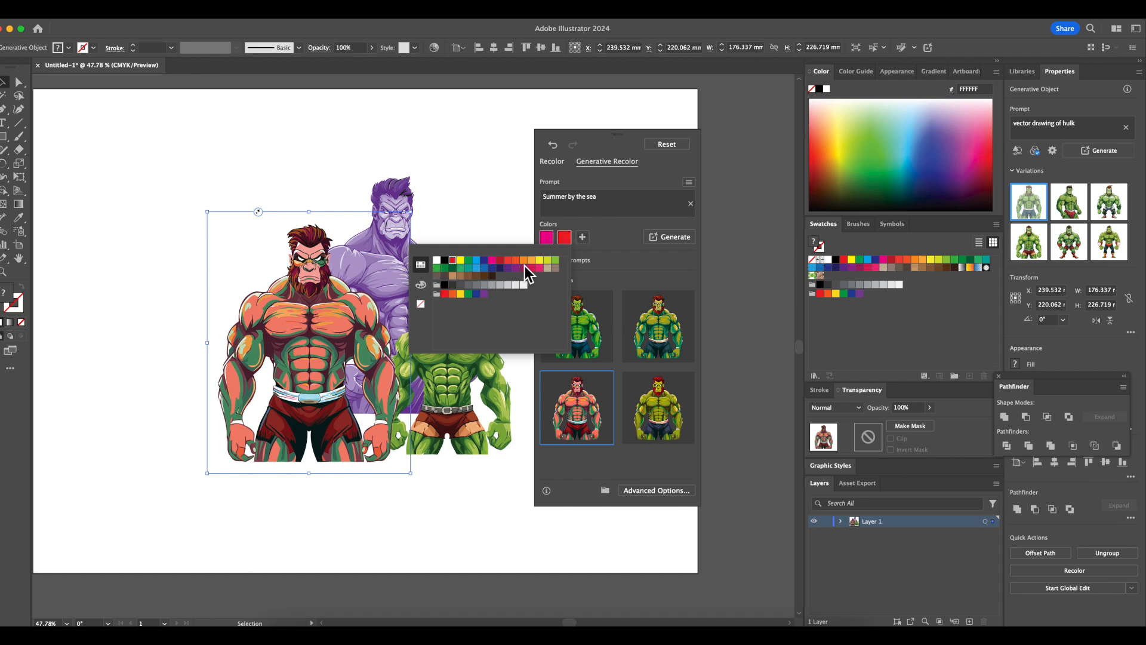
{"action": "left_click", "coordinate": [554, 251]}
{"action": "left_click", "coordinate": [581, 238]}
{"action": "left_click", "coordinate": [479, 261]}
{"action": "left_click", "coordinate": [671, 243]}
{"action": "left_click", "coordinate": [671, 241]}
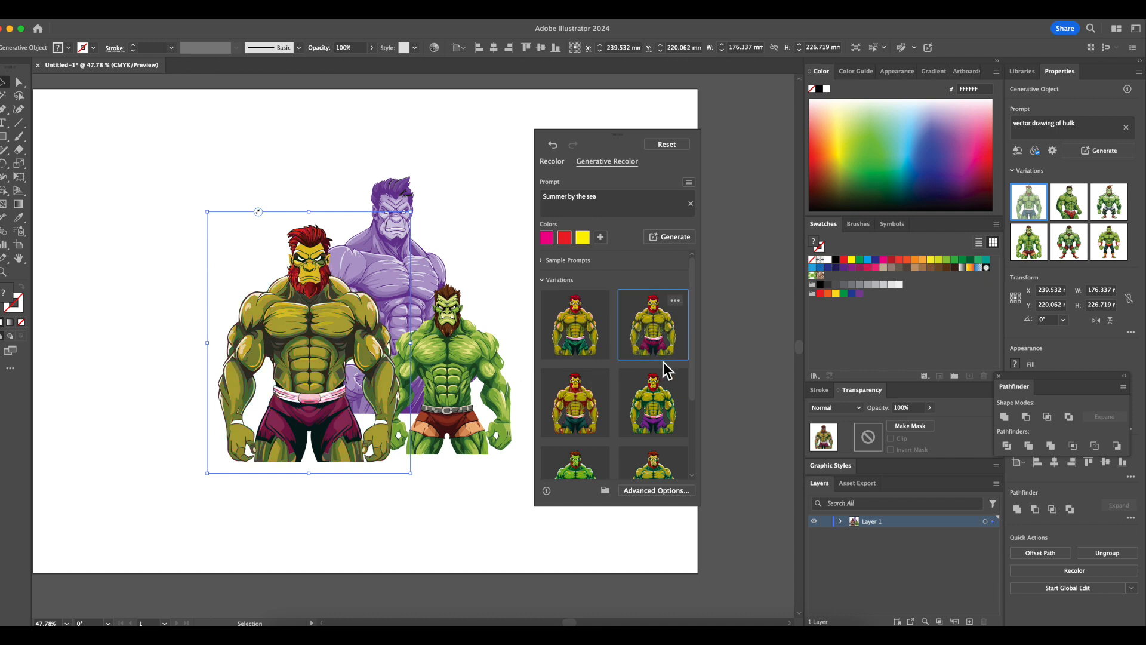
Preview the purple-shorts variation and apply the red-haired one with olive skin and dark teal shorts to the front Hulk.
{"action": "left_click", "coordinate": [652, 396]}
{"action": "scroll", "coordinate": [650, 395], "scroll_direction": "down", "scroll_amount": 2}
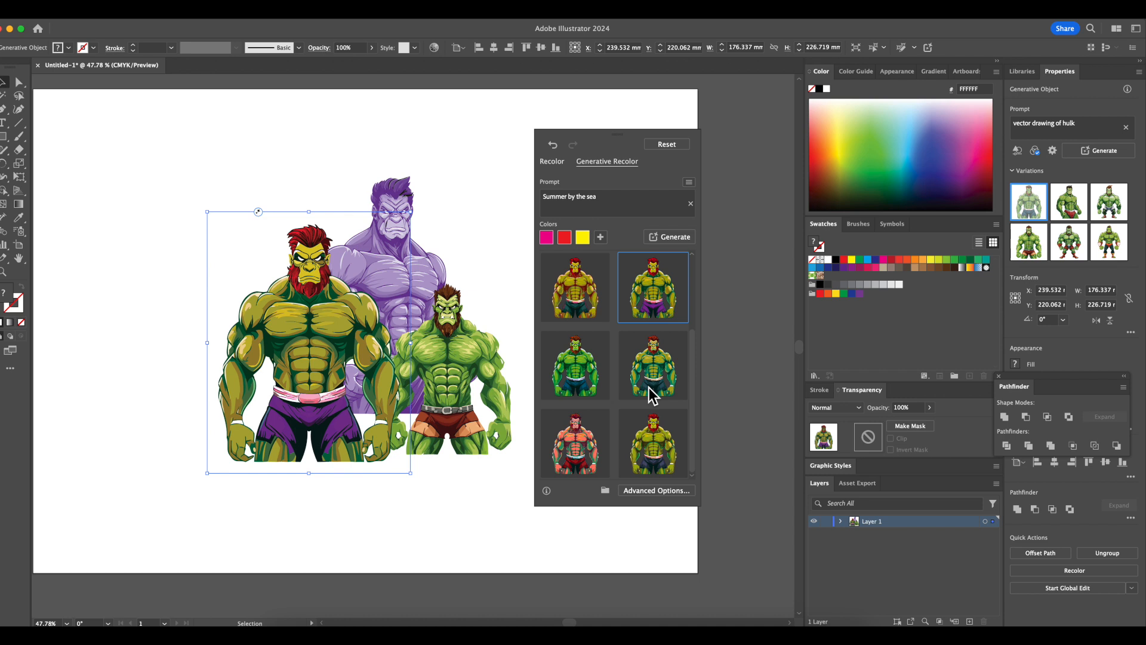
{"action": "left_click", "coordinate": [582, 306]}
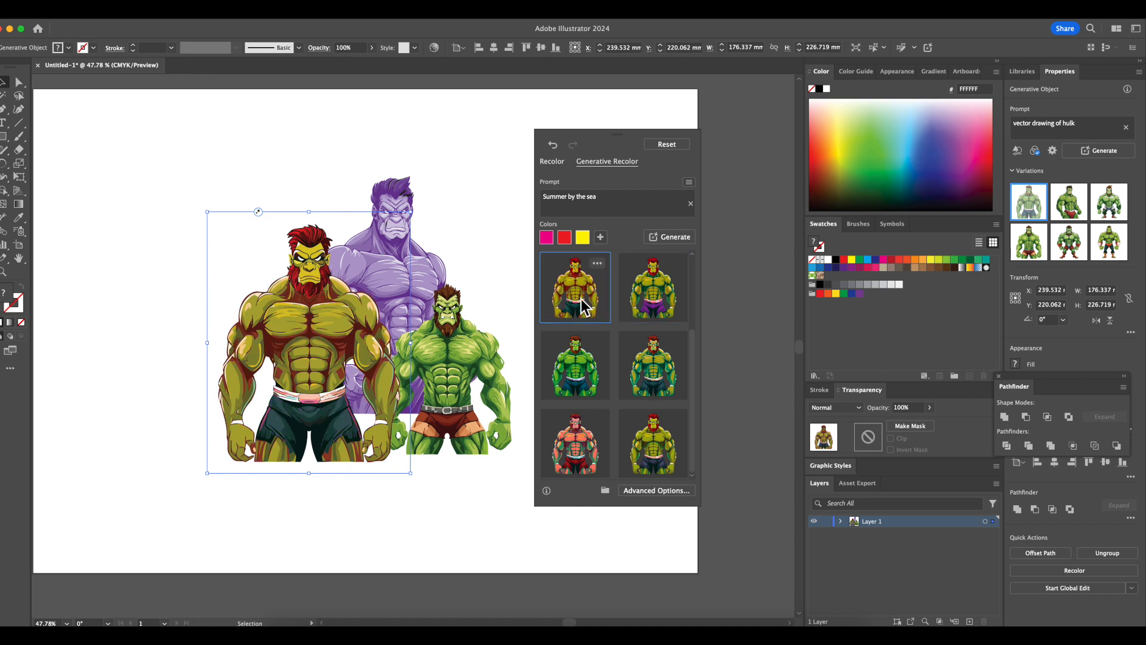
{"action": "left_click", "coordinate": [597, 264]}
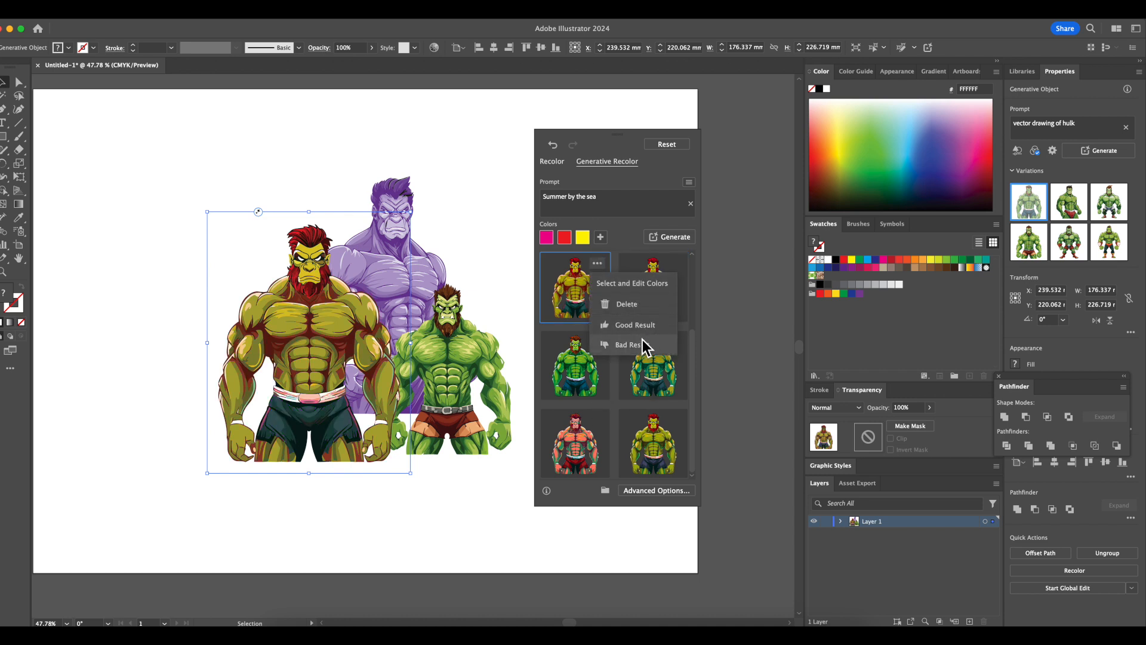
{"action": "left_click", "coordinate": [623, 231]}
{"action": "left_click", "coordinate": [689, 187]}
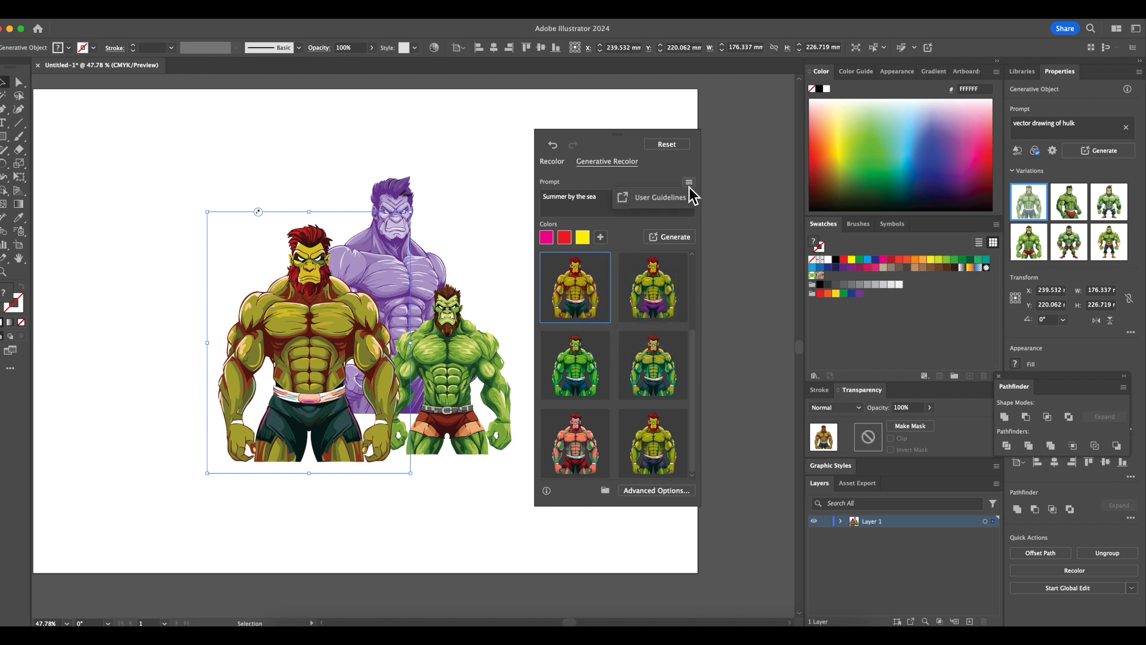
{"action": "left_click", "coordinate": [664, 169]}
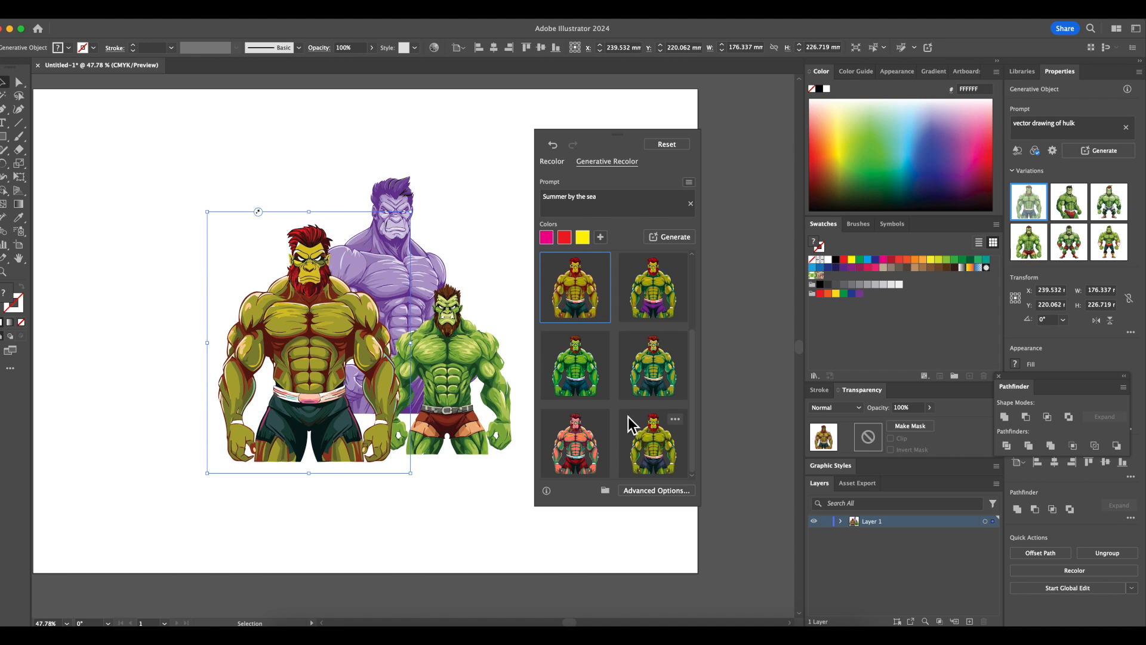
Open the advanced recolor options clear of the figures and set an orange-brown hair color's replacement to hue 185° and saturation 17%.
{"action": "left_click", "coordinate": [664, 493]}
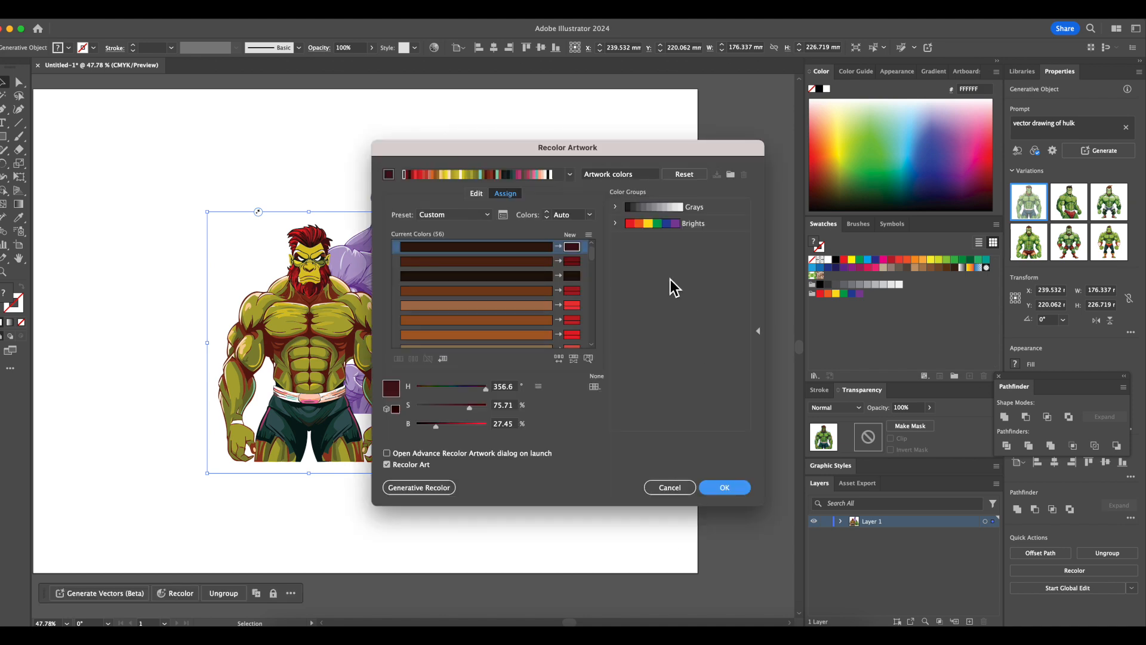
{"action": "left_click_drag", "start_coordinate": [519, 145], "coordinate": [719, 128]}
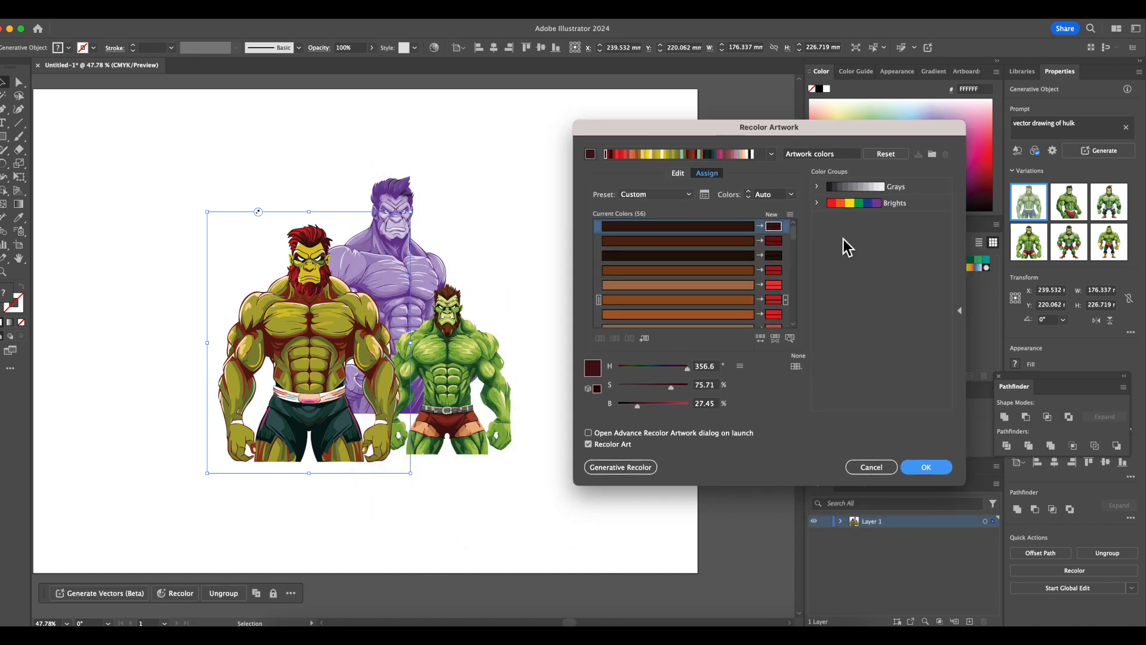
{"action": "left_click", "coordinate": [706, 256]}
{"action": "left_click", "coordinate": [692, 285]}
{"action": "left_click", "coordinate": [685, 315]}
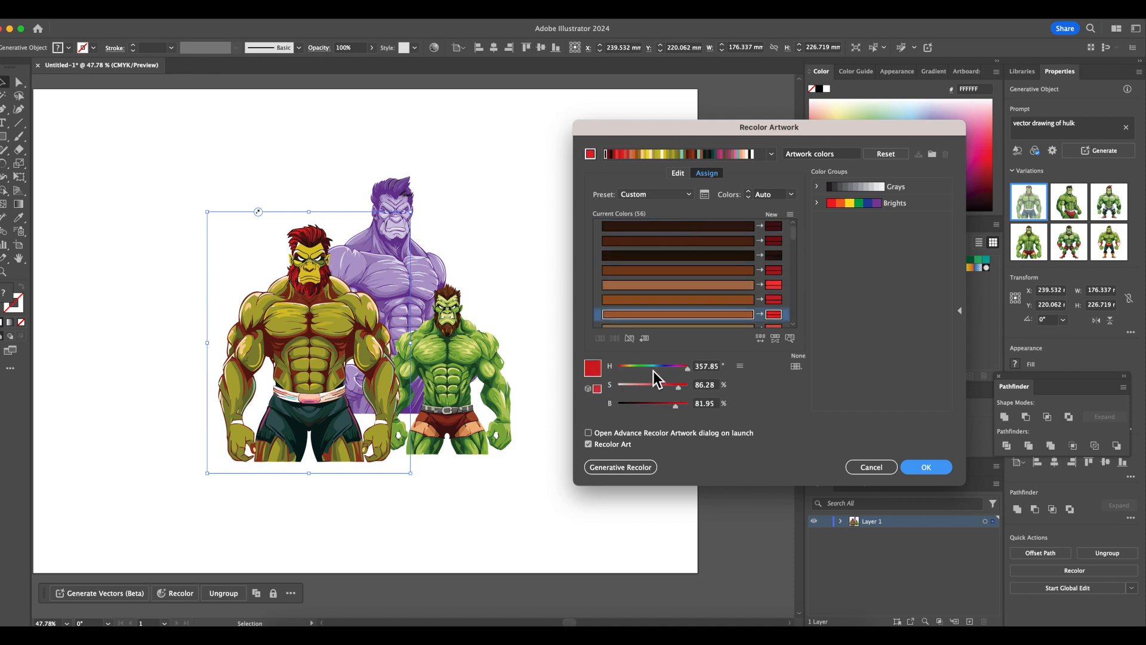
{"action": "left_click", "coordinate": [638, 366]}
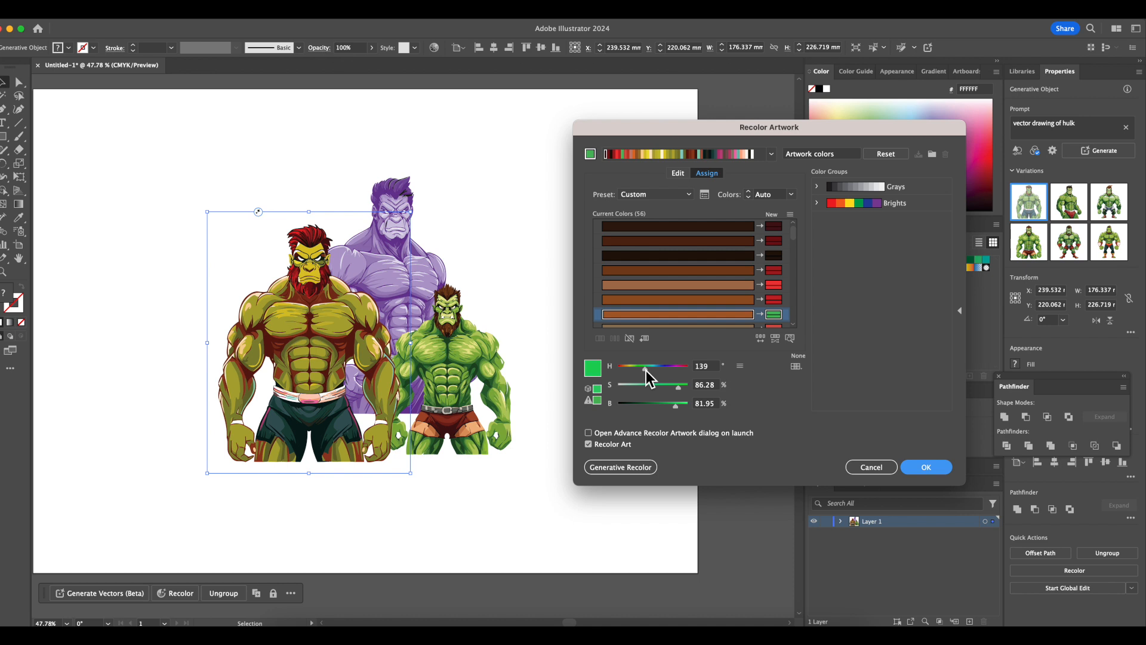
{"action": "left_click", "coordinate": [653, 367]}
{"action": "left_click", "coordinate": [671, 386]}
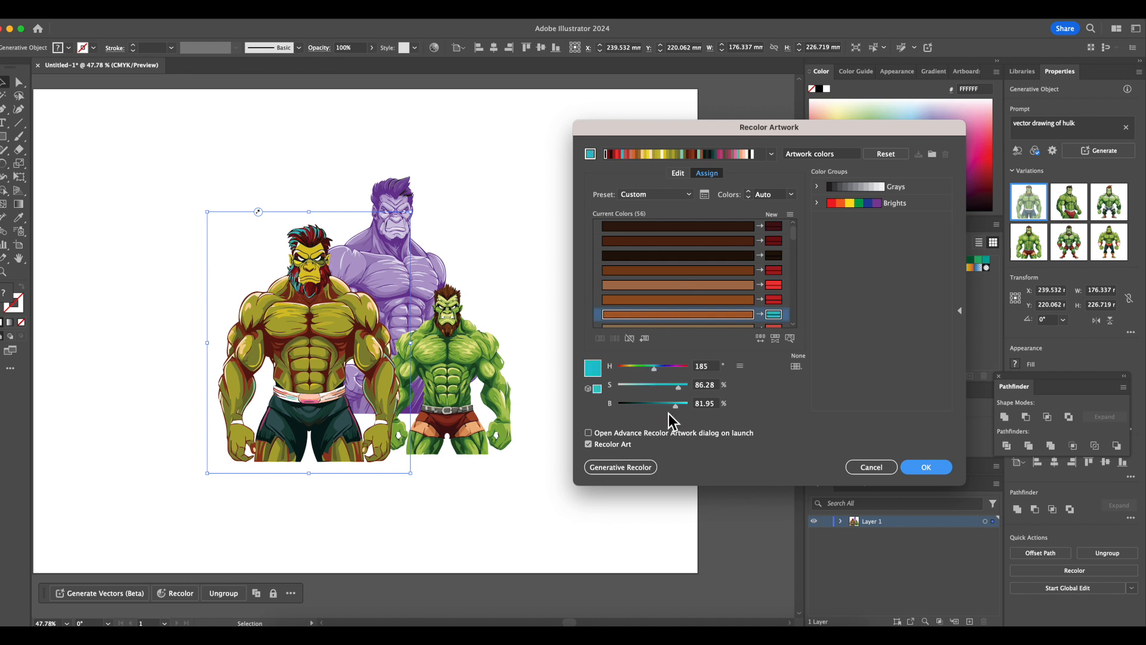
{"action": "left_click", "coordinate": [630, 386]}
Set the replacement for a bright green source color to a dark maroon with hue 343° and brightness 46%.
{"action": "scroll", "coordinate": [674, 268], "scroll_direction": "down", "scroll_amount": 3}
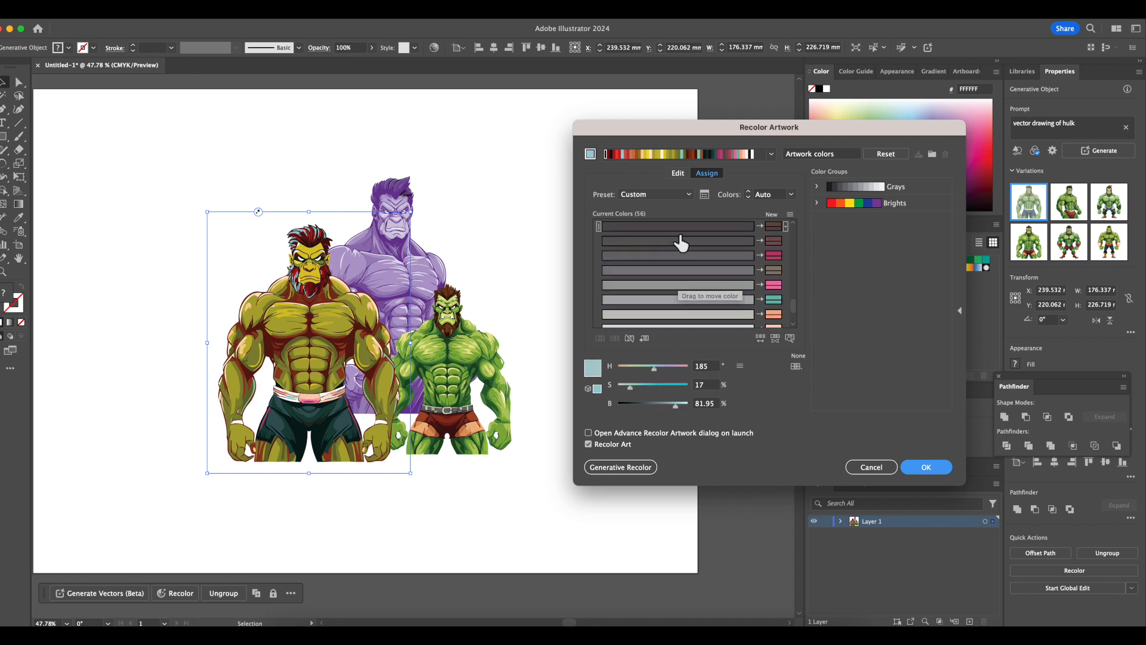
{"action": "scroll", "coordinate": [669, 274], "scroll_direction": "down", "scroll_amount": 3}
{"action": "left_click", "coordinate": [663, 285]}
{"action": "left_click", "coordinate": [662, 269]}
{"action": "left_click_drag", "start_coordinate": [664, 367], "coordinate": [650, 405]}
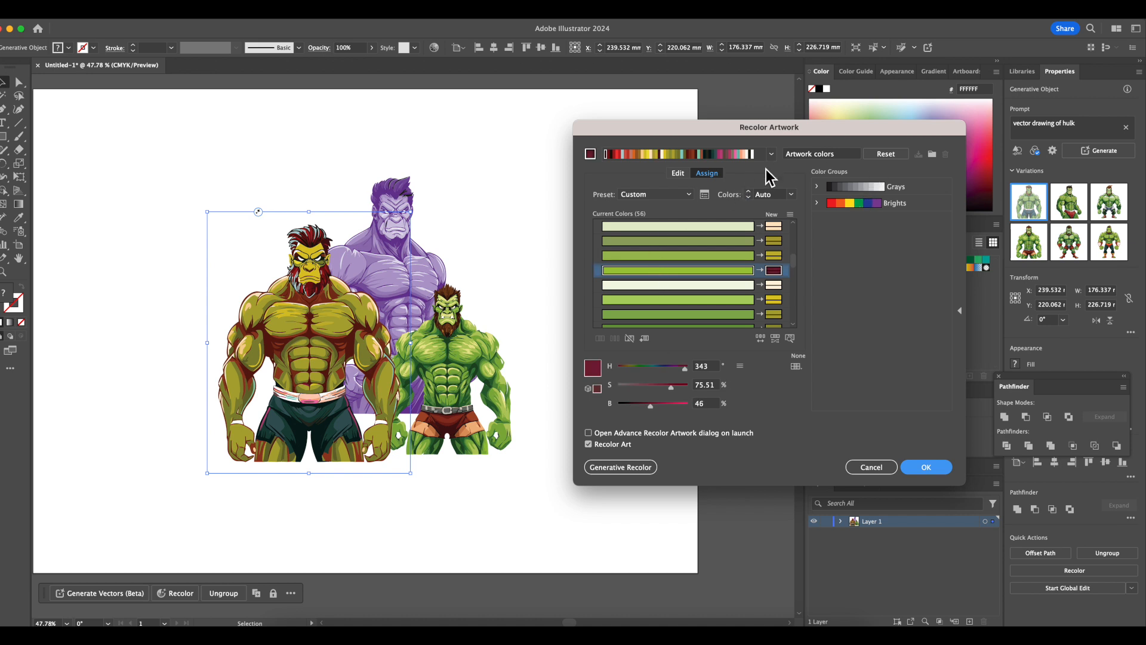
Try a red-and-green harmony rule and the Tetrad rule on the front Hulk's colors.
{"action": "left_click", "coordinate": [771, 154]}
{"action": "left_click", "coordinate": [717, 235]}
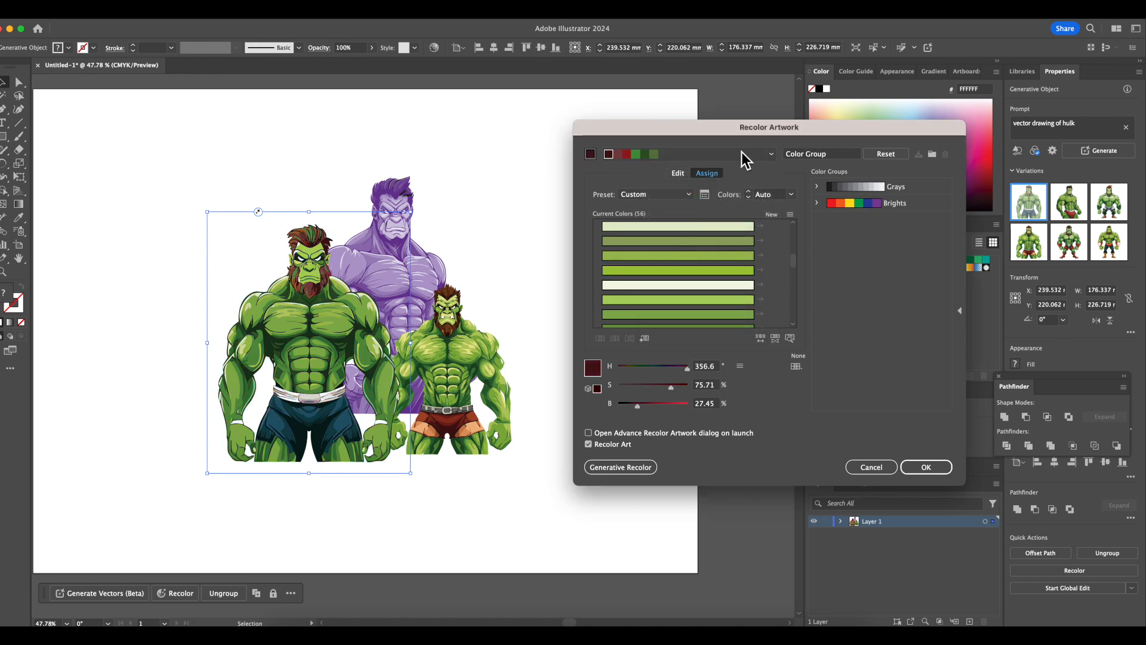
{"action": "left_click", "coordinate": [772, 155]}
{"action": "left_click", "coordinate": [675, 298]}
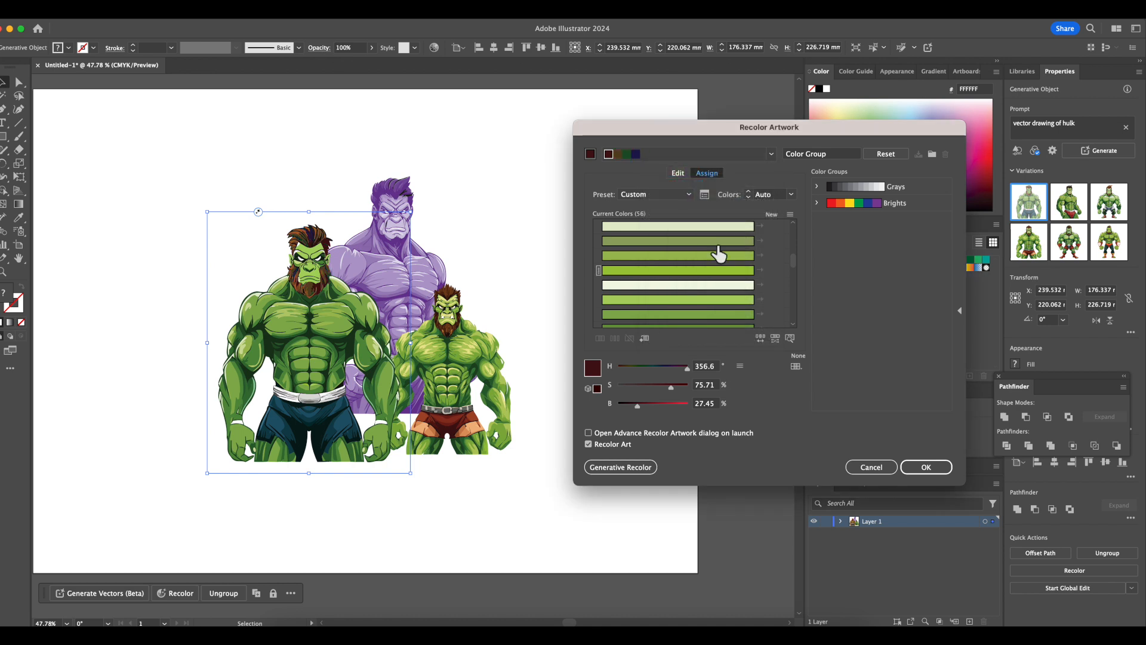
Recolor the front Hulk with the High Contrast 2 harmony rule and open the color group's name for editing.
{"action": "left_click", "coordinate": [776, 155]}
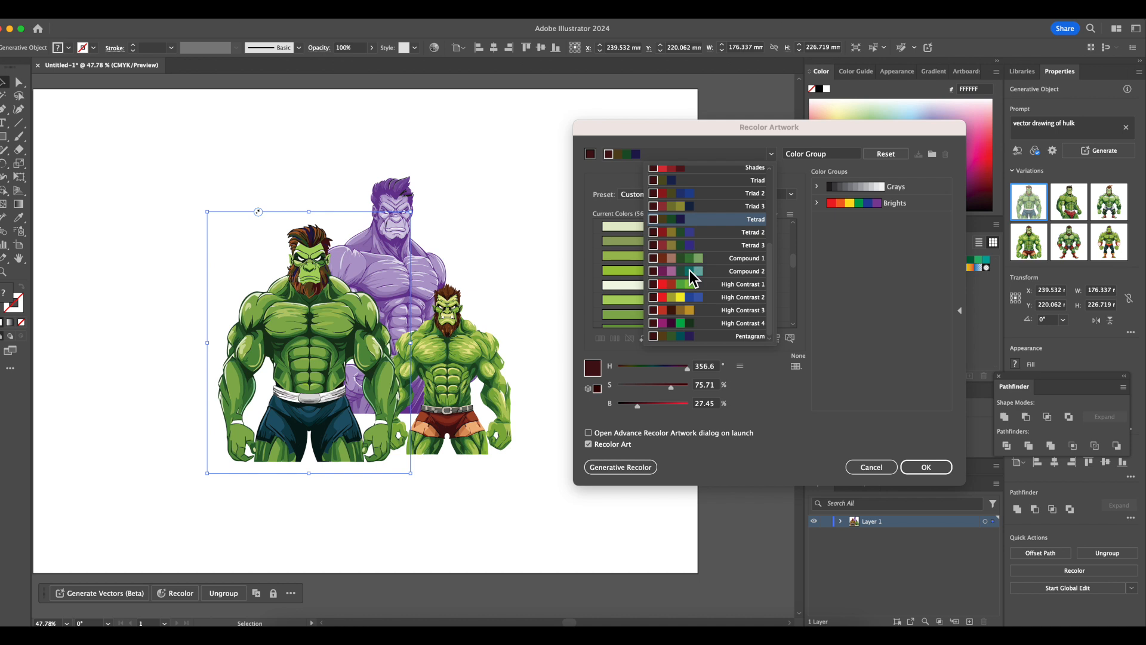
{"action": "left_click", "coordinate": [685, 305]}
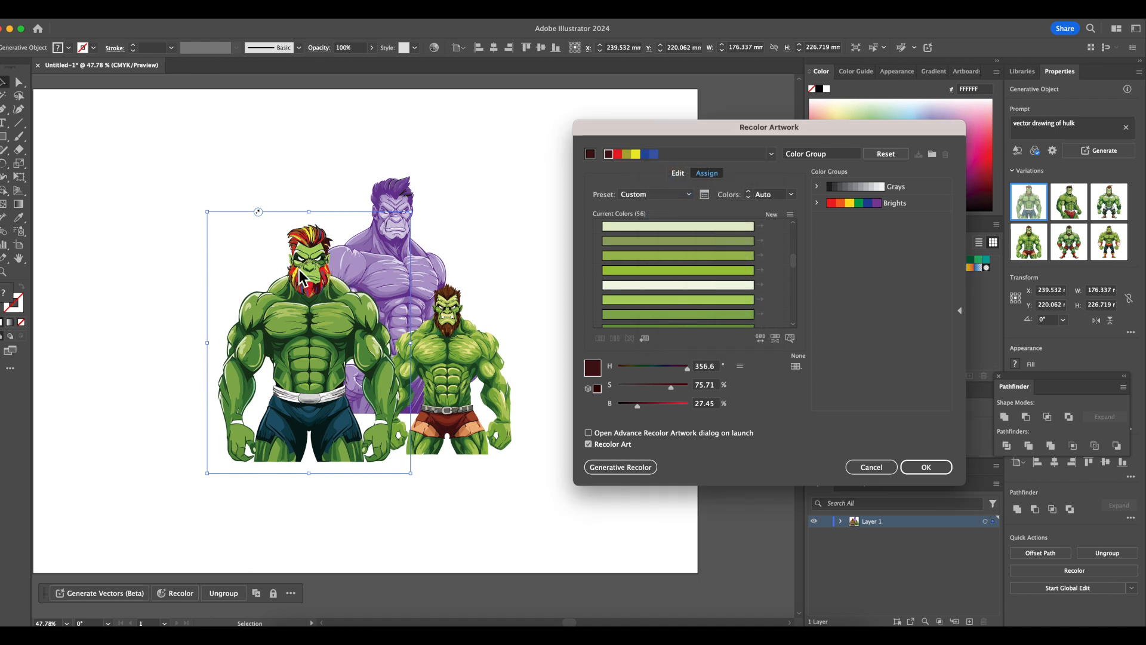
{"action": "left_click", "coordinate": [826, 156]}
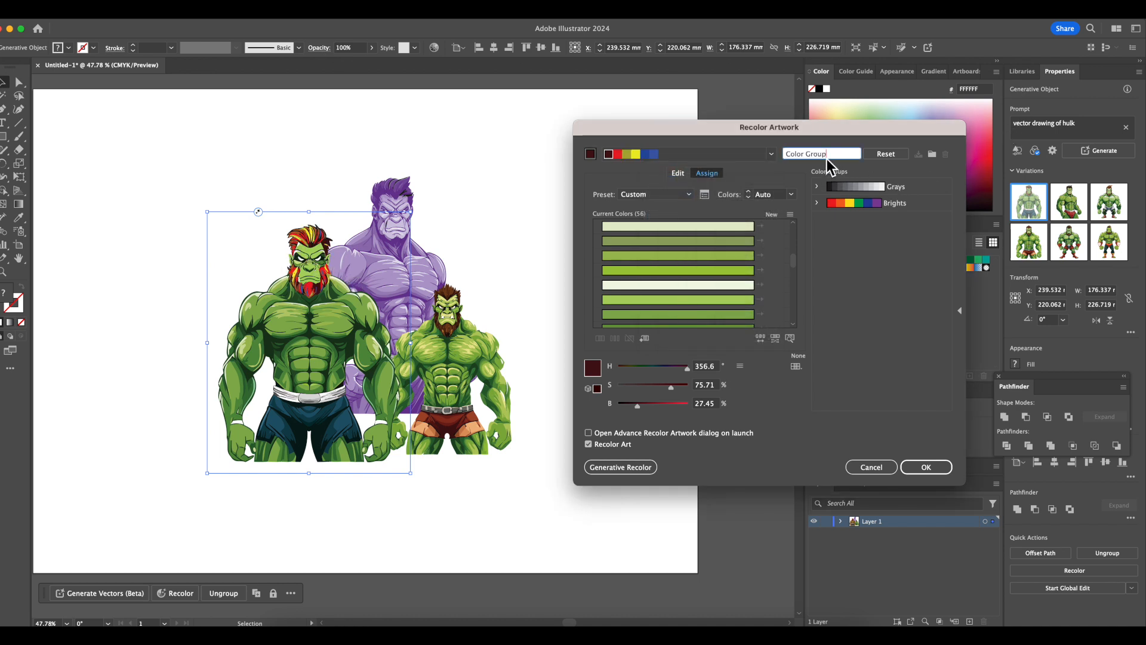
Reset the front Hulk to its original artwork colors and limit them to the Impressionism color library.
{"action": "left_click", "coordinate": [893, 156]}
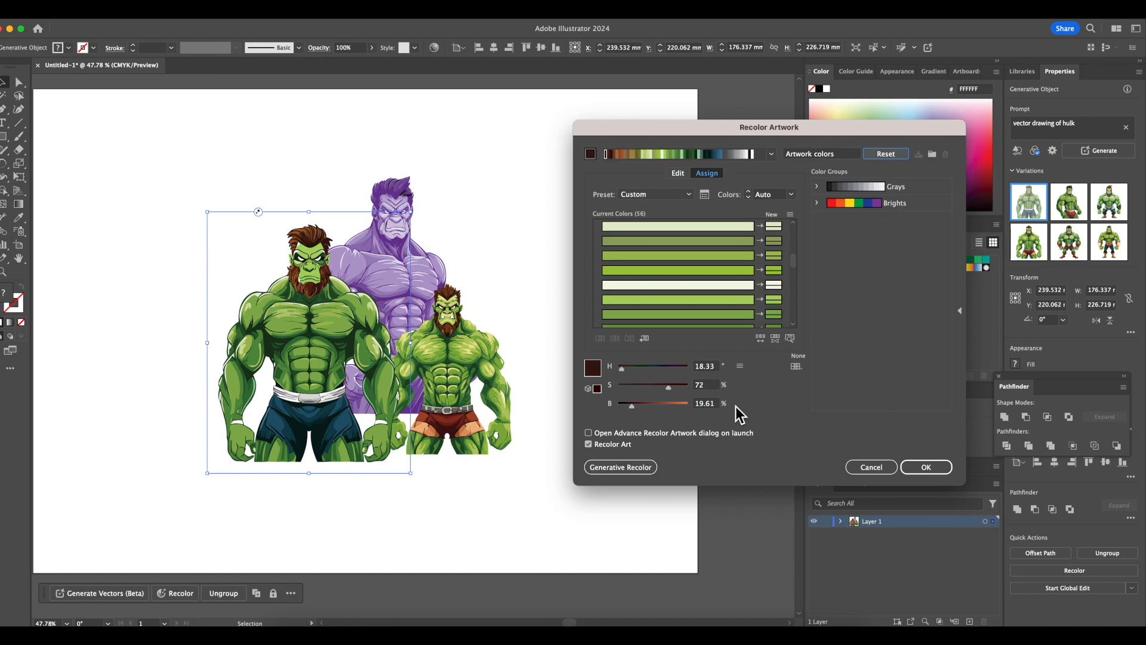
{"action": "left_click", "coordinate": [795, 367]}
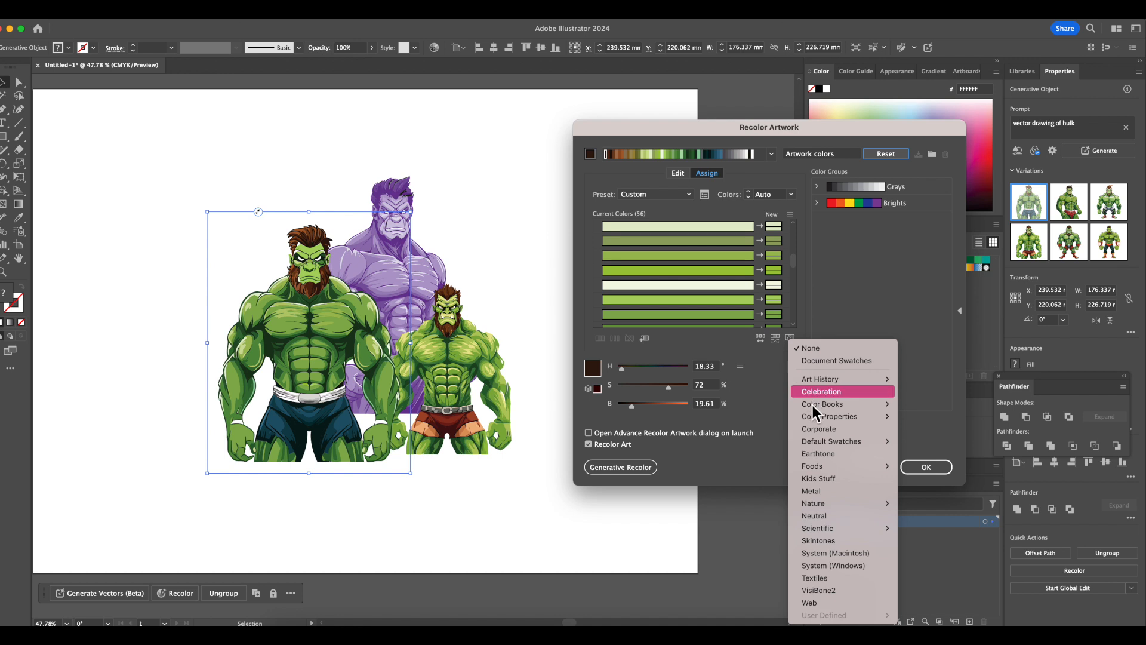
{"action": "mouse_move", "coordinate": [824, 379]}
{"action": "left_click", "coordinate": [943, 404]}
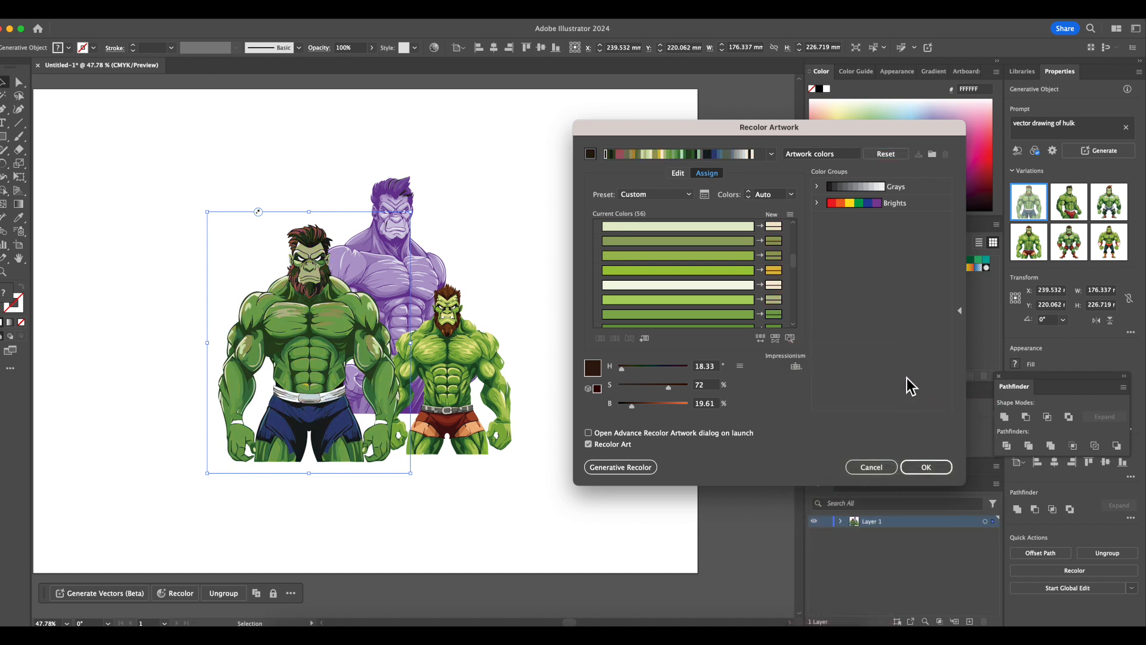
Rotate the front Hulk's linked colors on the color wheel to give it teal-blue skin and dark blue shorts.
{"action": "left_click", "coordinate": [799, 366]}
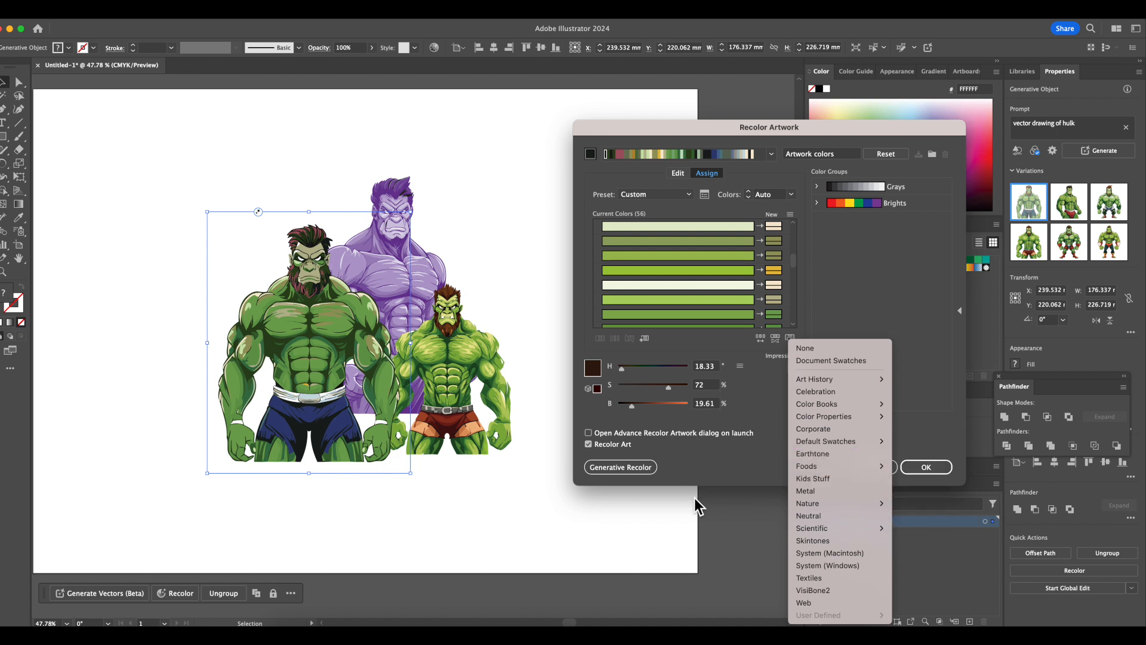
{"action": "left_click", "coordinate": [744, 462]}
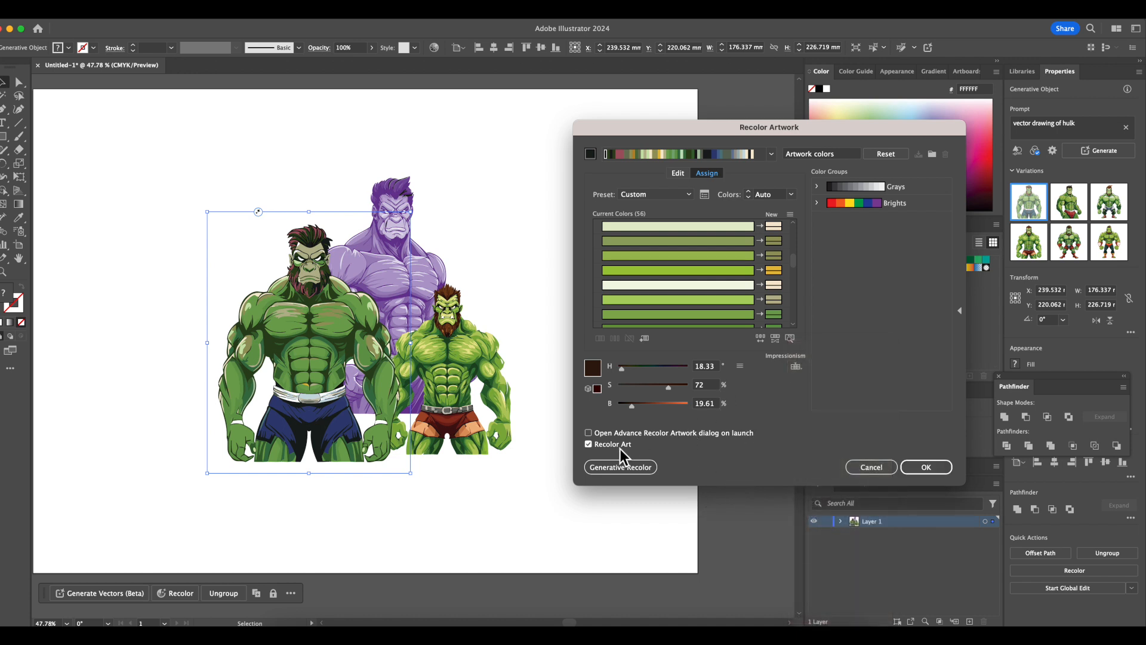
{"action": "left_click", "coordinate": [680, 176]}
{"action": "left_click_drag", "start_coordinate": [721, 224], "coordinate": [679, 246]}
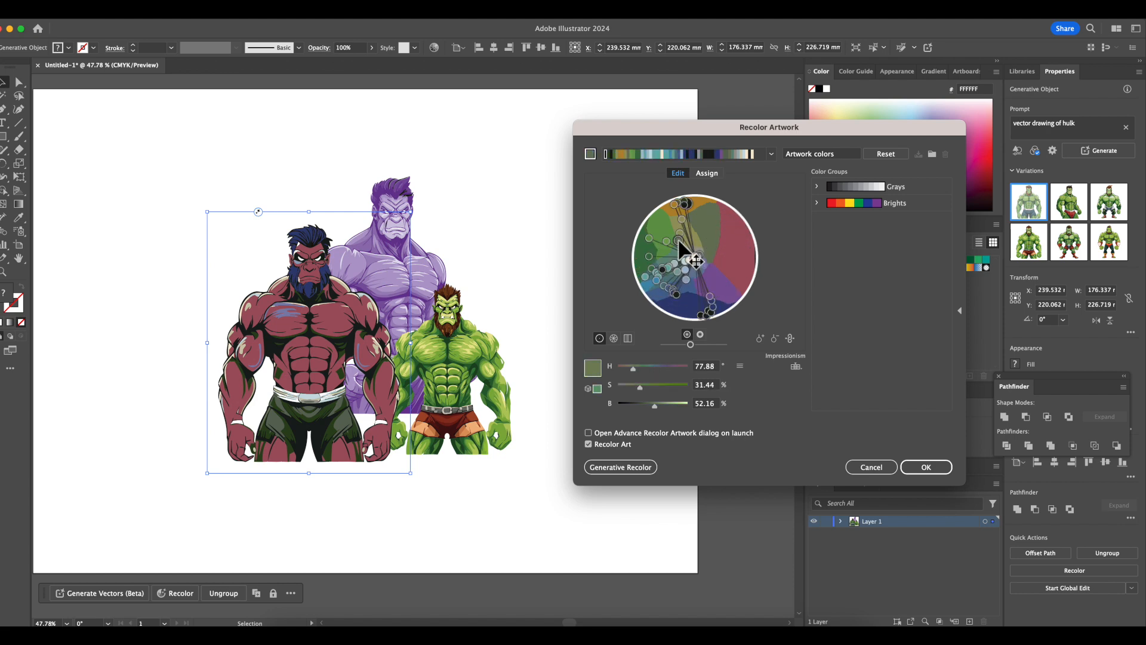
Recolor the front Hulk with Generative Recolor using the Trippy disco lights sample prompt and its first variation.
{"action": "left_click", "coordinate": [642, 466]}
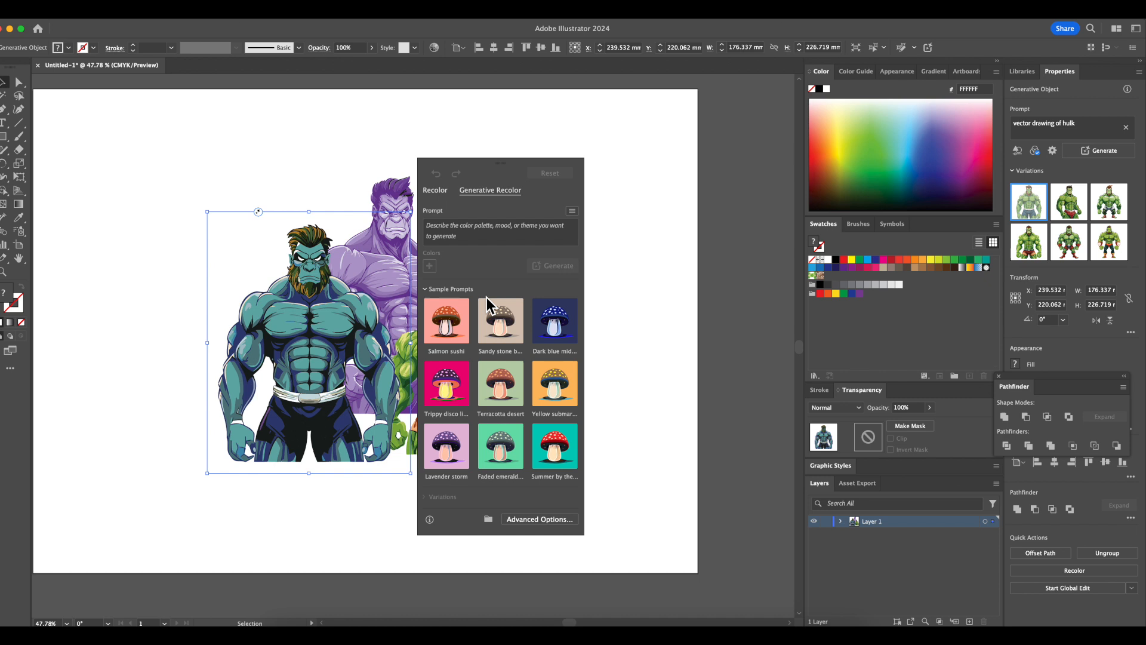
{"action": "left_click_drag", "start_coordinate": [498, 161], "coordinate": [661, 125]}
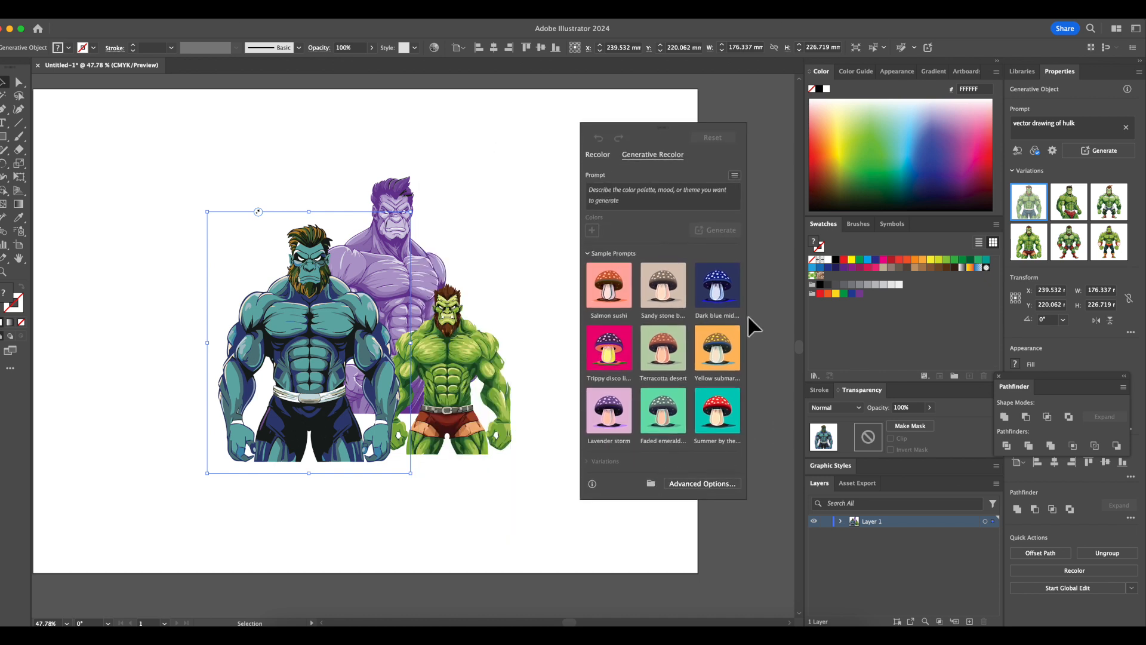
{"action": "left_click", "coordinate": [608, 352]}
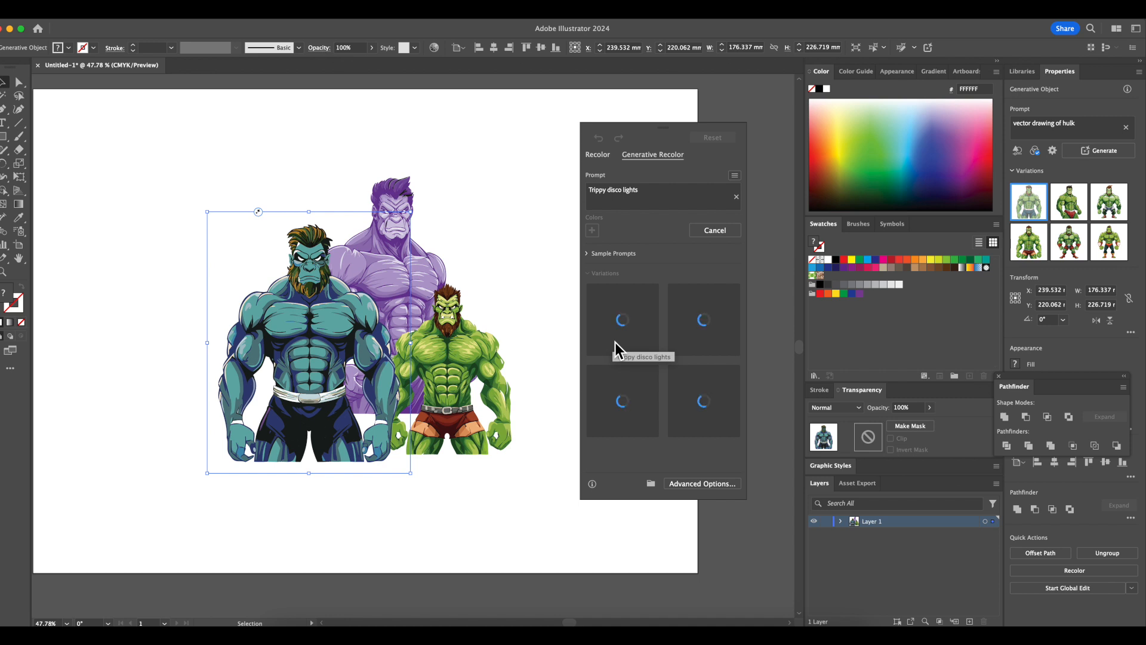
{"action": "left_click", "coordinate": [622, 329]}
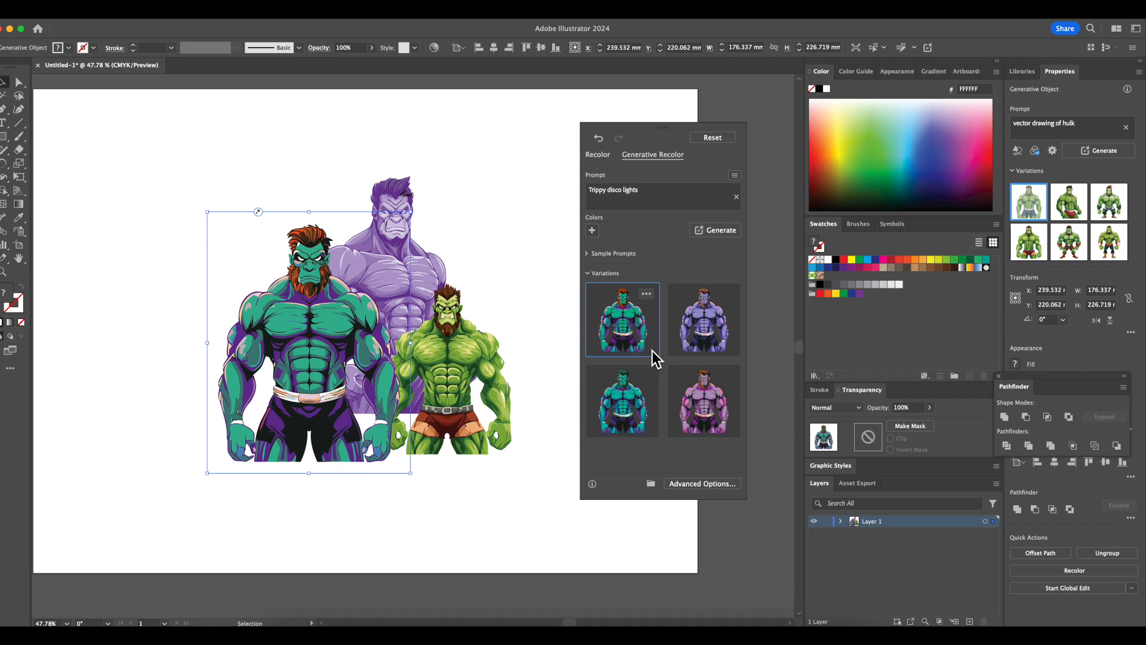
{"action": "left_click_drag", "start_coordinate": [655, 131], "coordinate": [662, 132]}
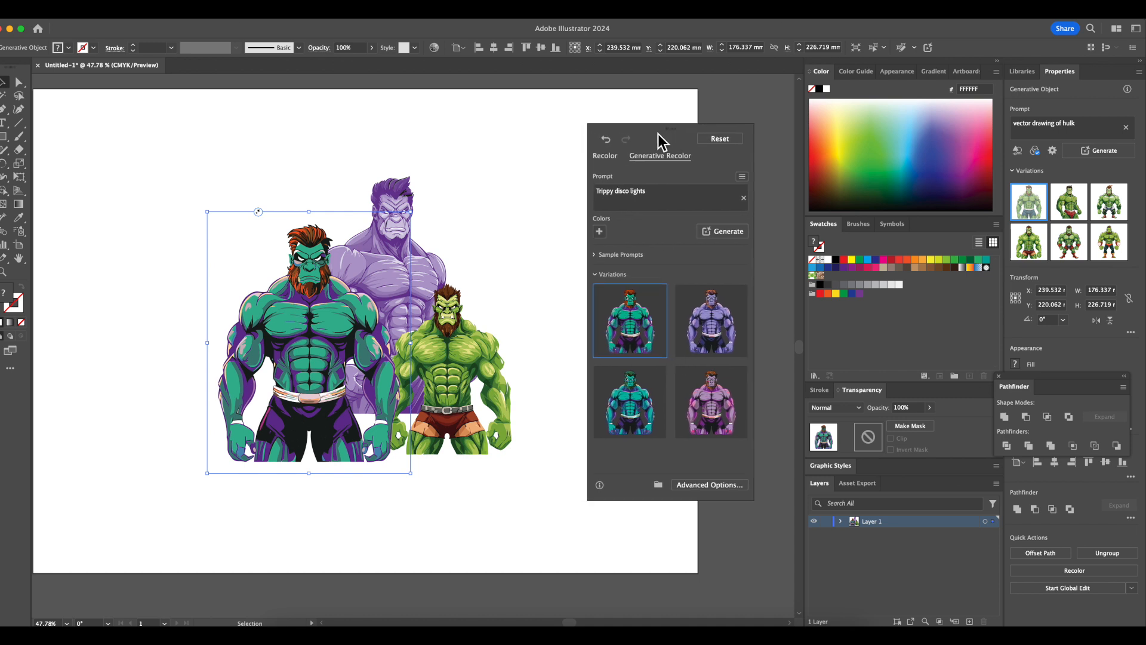
{"action": "left_click", "coordinate": [526, 213]}
Shift the three Hulk figures up slightly and add the text MARVEL below them.
{"action": "mouse_move", "coordinate": [440, 375]}
{"action": "left_mouse_down"}
{"action": "mouse_move", "coordinate": [431, 342]}
{"action": "mouse_move", "coordinate": [429, 406]}
{"action": "mouse_move", "coordinate": [451, 394]}
{"action": "mouse_move", "coordinate": [448, 378]}
{"action": "left_mouse_up"}
{"action": "left_click", "coordinate": [517, 361]}
{"action": "left_click", "coordinate": [5, 123]}
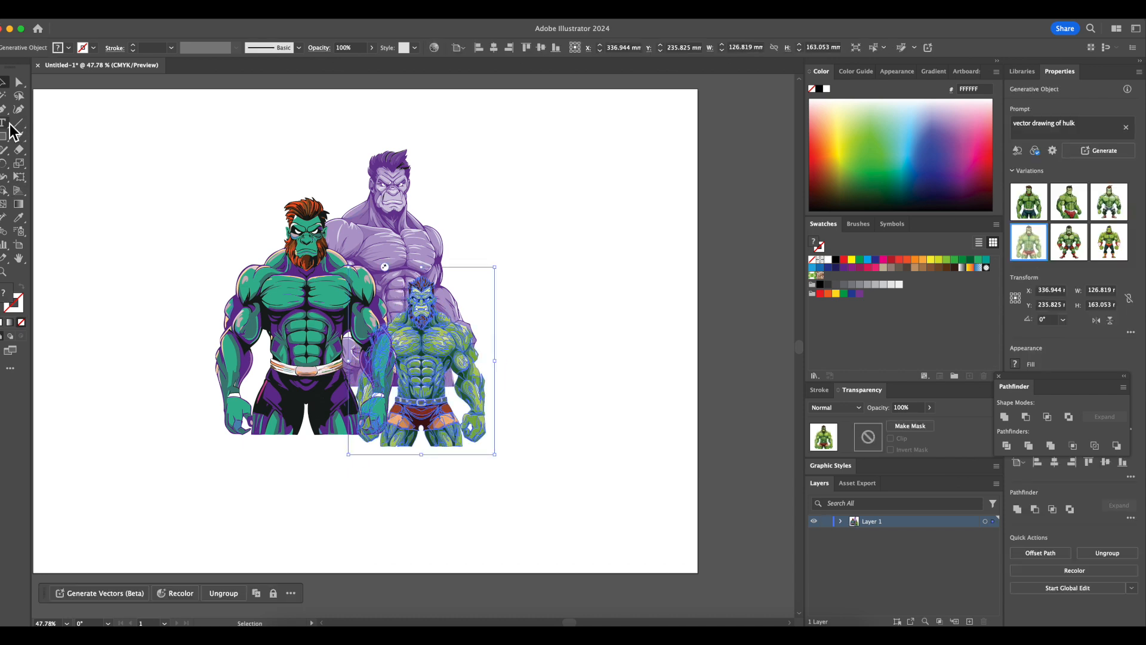
{"action": "left_click", "coordinate": [257, 488]}
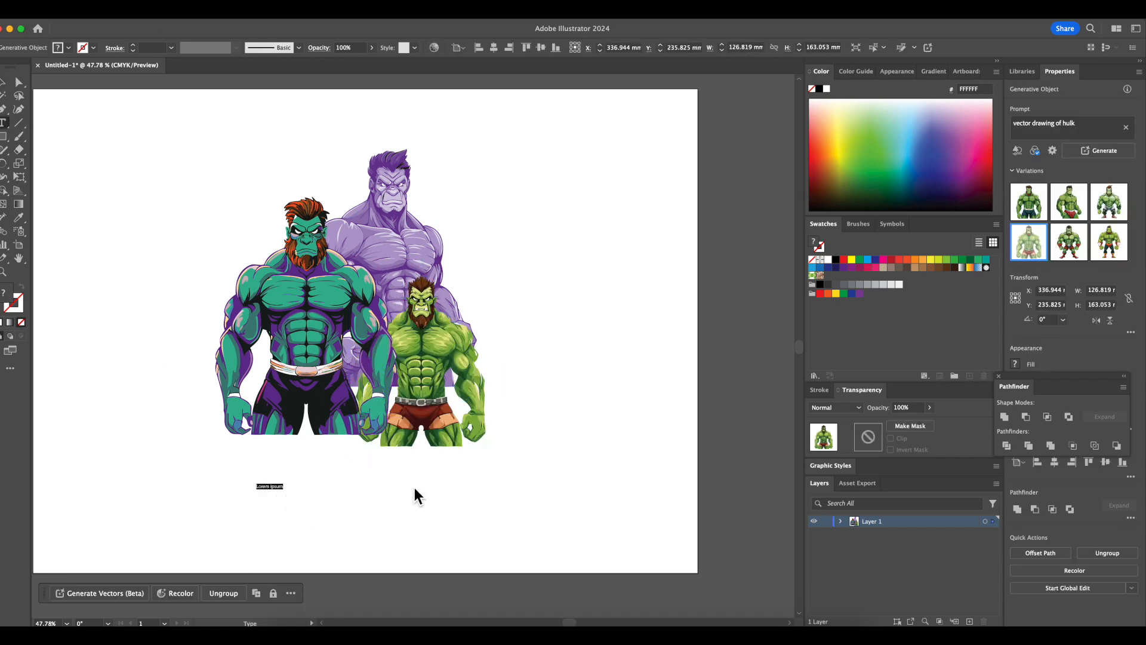
{"action": "type", "text": "MARVEL"}
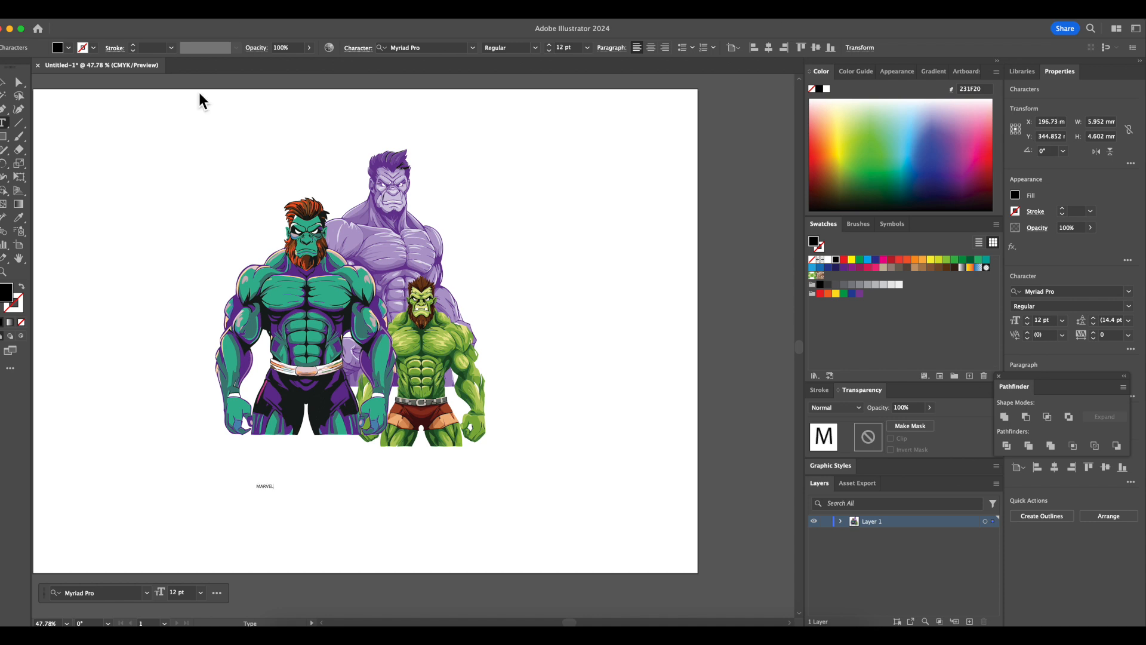
Enlarge the MARVEL text to about 254.6 pt and center it across the figures' legs.
{"action": "left_click", "coordinate": [4, 81]}
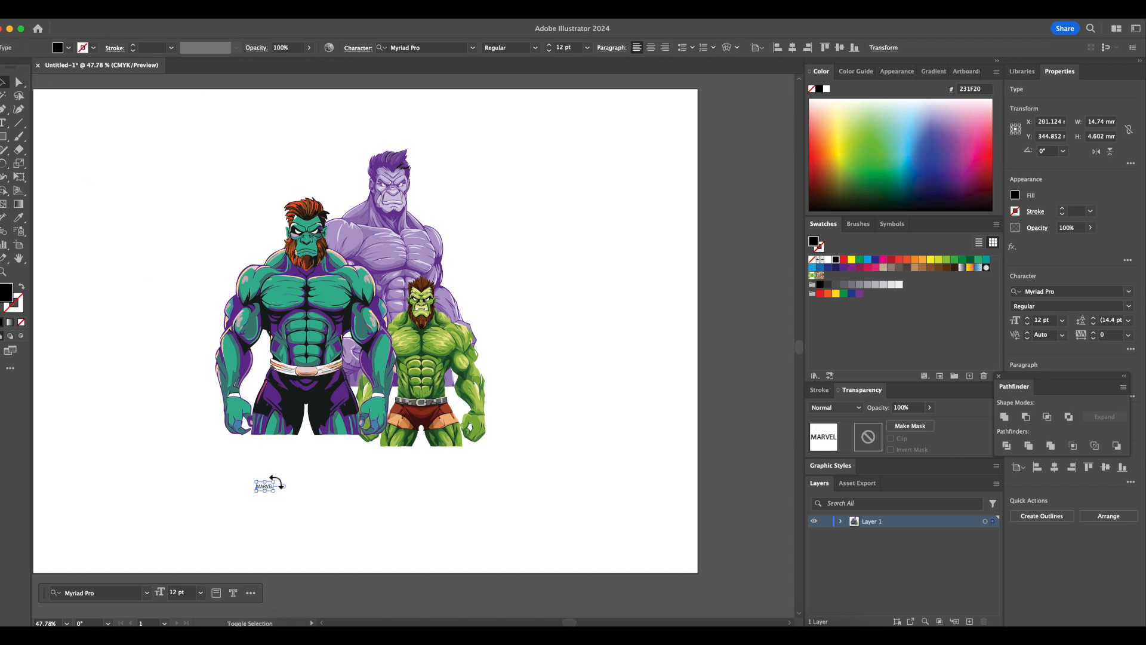
{"action": "left_click_drag", "start_coordinate": [277, 486], "coordinate": [731, 306]}
{"action": "left_click_drag", "start_coordinate": [596, 435], "coordinate": [502, 464]}
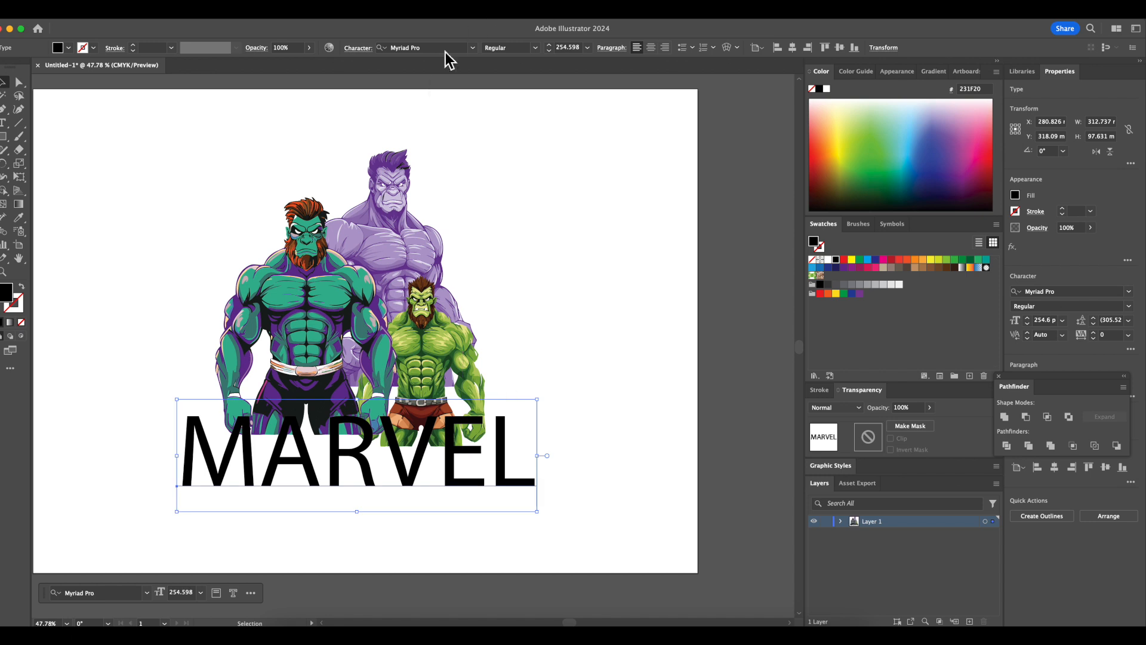
Try to recolor the MARVEL text with the Brights color group in the advanced recolor options.
{"action": "left_click", "coordinate": [328, 48]}
{"action": "left_click_drag", "start_coordinate": [644, 346], "coordinate": [675, 316]}
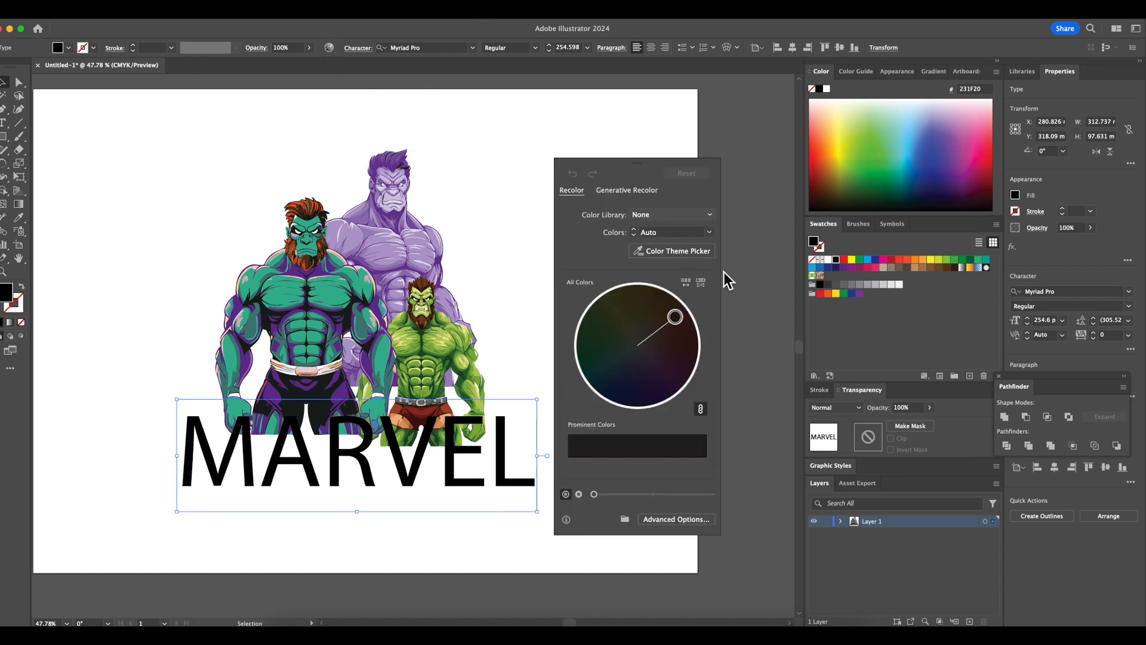
{"action": "left_click", "coordinate": [664, 525]}
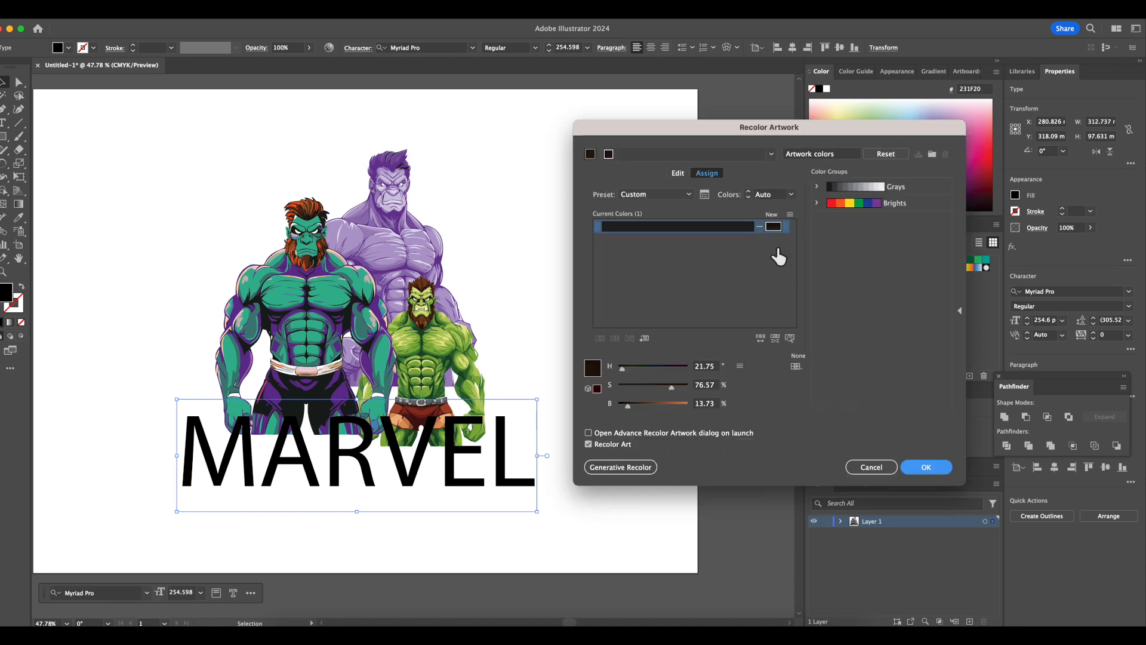
{"action": "left_click", "coordinate": [868, 204]}
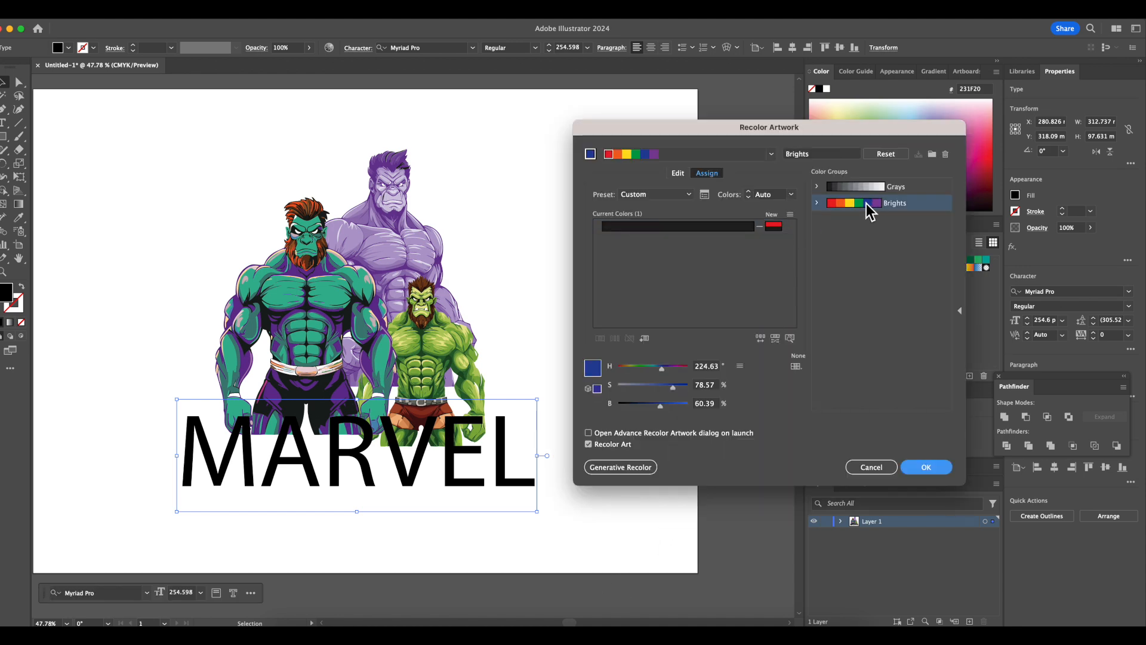
{"action": "left_click", "coordinate": [941, 469]}
Convert the MARVEL text to outlines and move it about 16.5 mm down to the front Hulk's bottom edge.
{"action": "left_click_drag", "start_coordinate": [496, 34], "coordinate": [568, 27]}
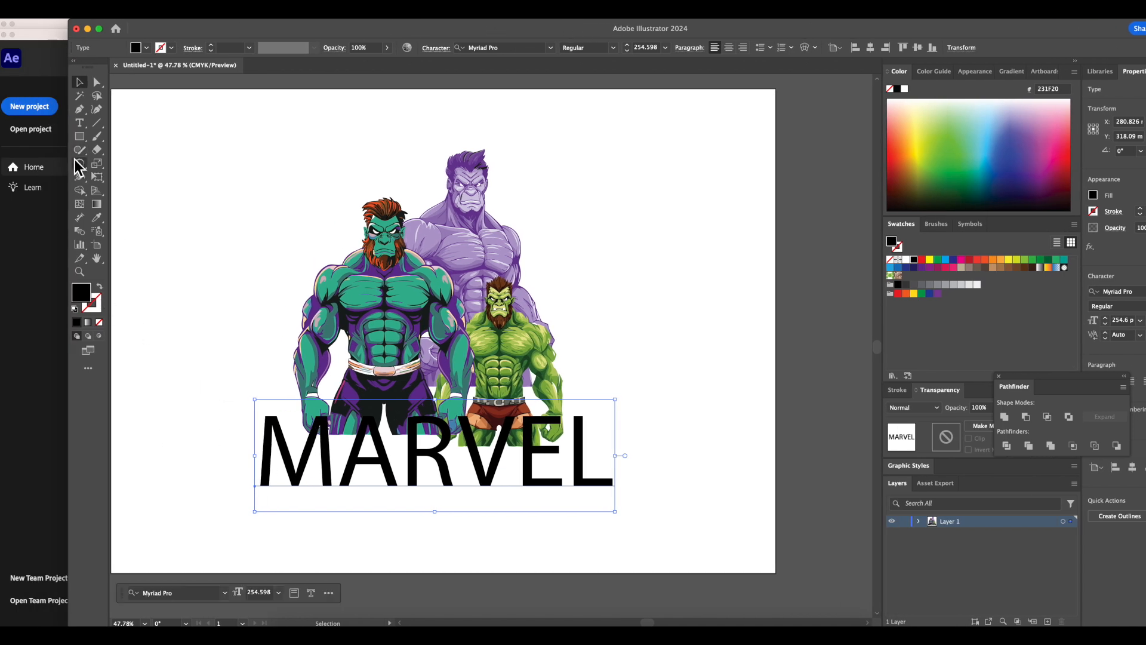
{"action": "right_click", "coordinate": [347, 494]}
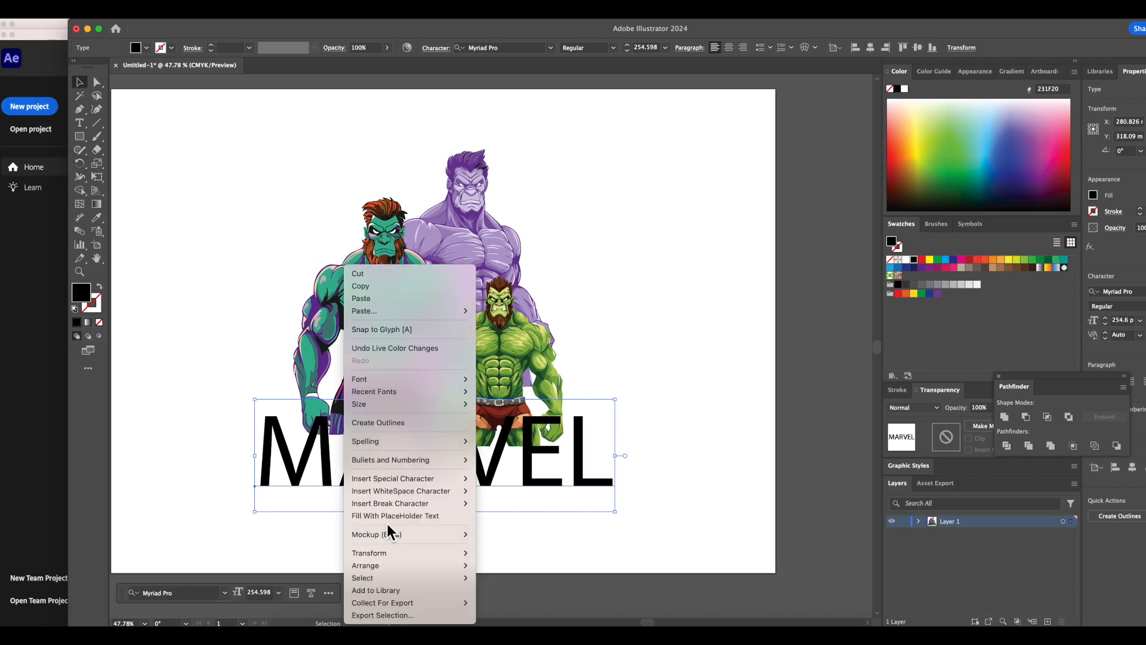
{"action": "left_click", "coordinate": [402, 427]}
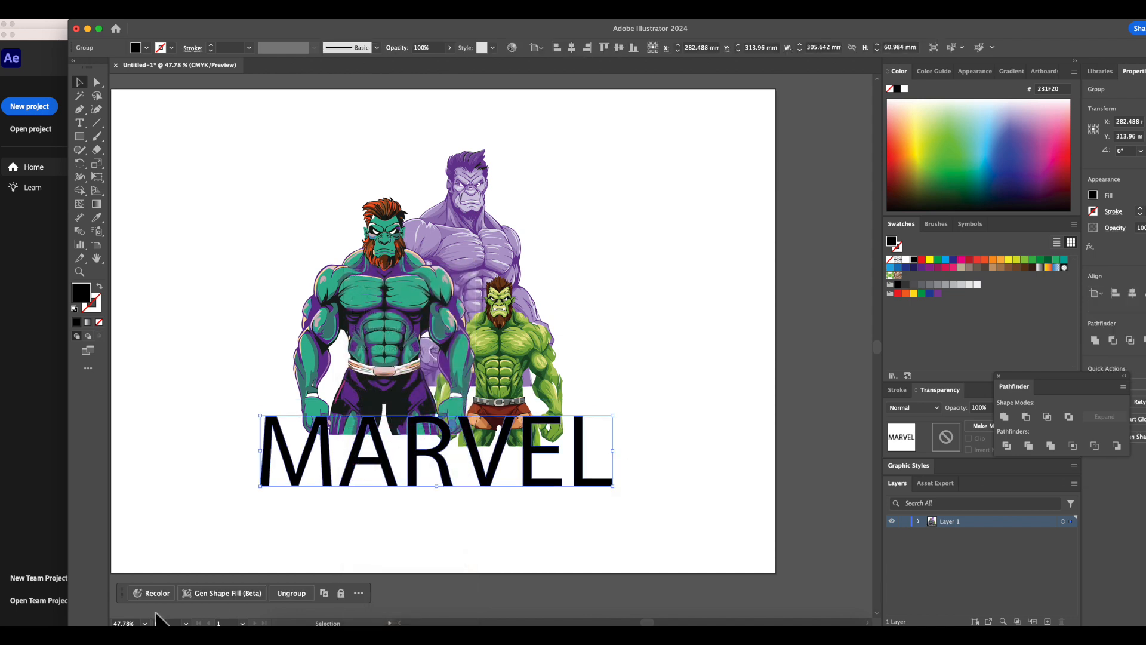
{"action": "left_click_drag", "start_coordinate": [398, 464], "coordinate": [398, 484]}
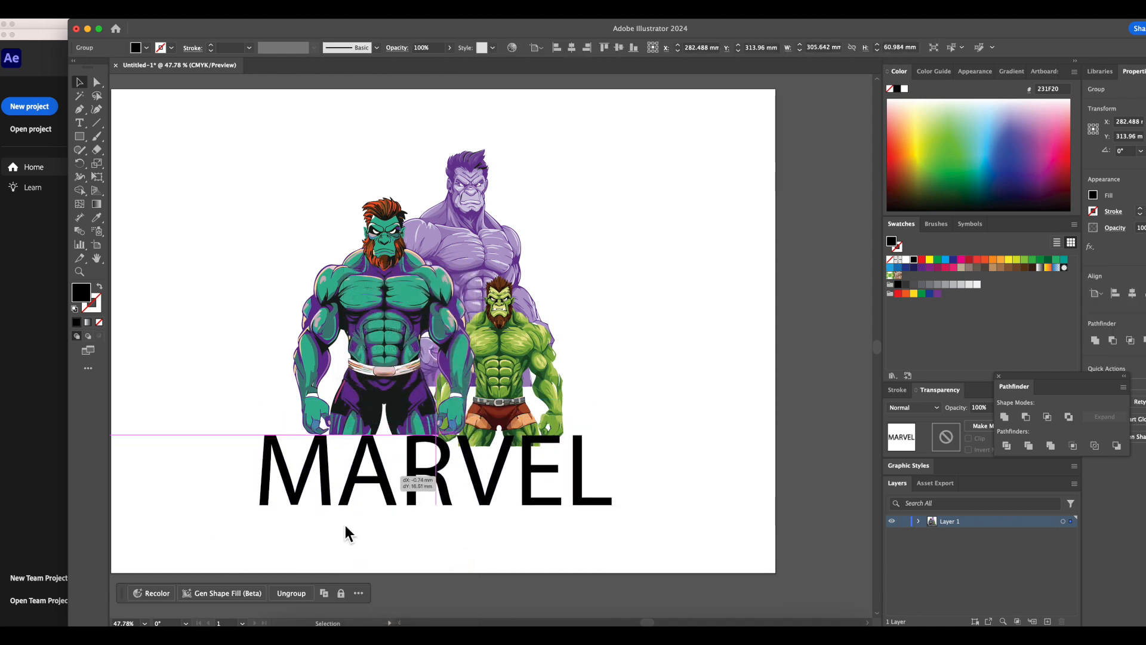
Generate a shape fill for the MARVEL lettering from the prompt "CHANGE TO MARVEL LOGO".
{"action": "left_click", "coordinate": [232, 595]}
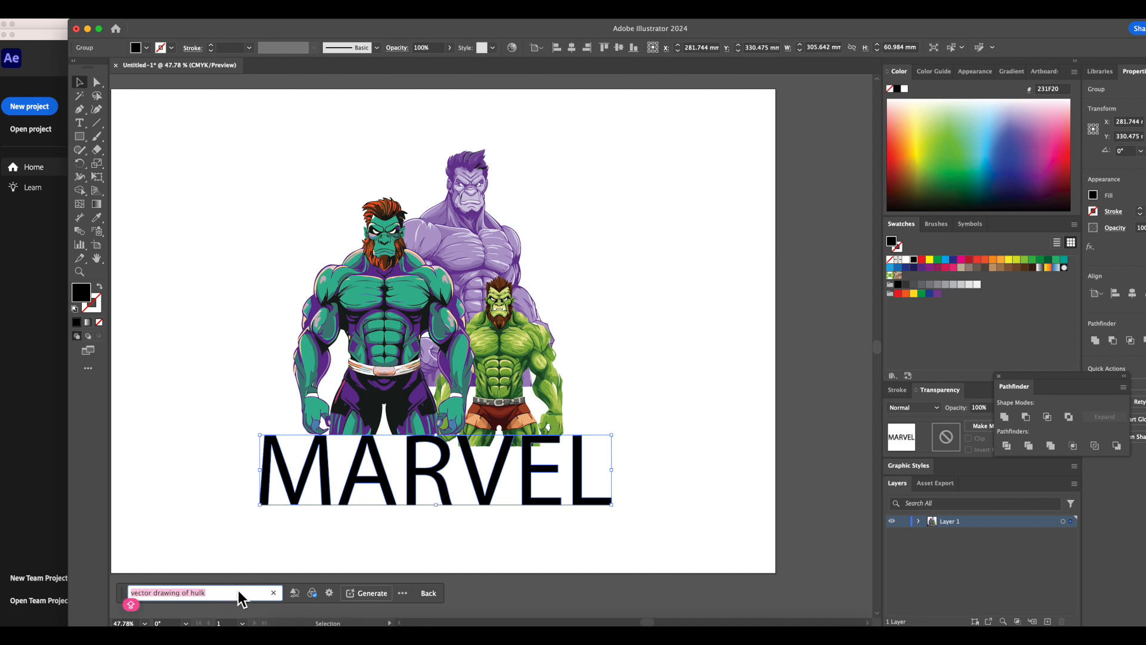
{"action": "type", "text": "CHAN"}
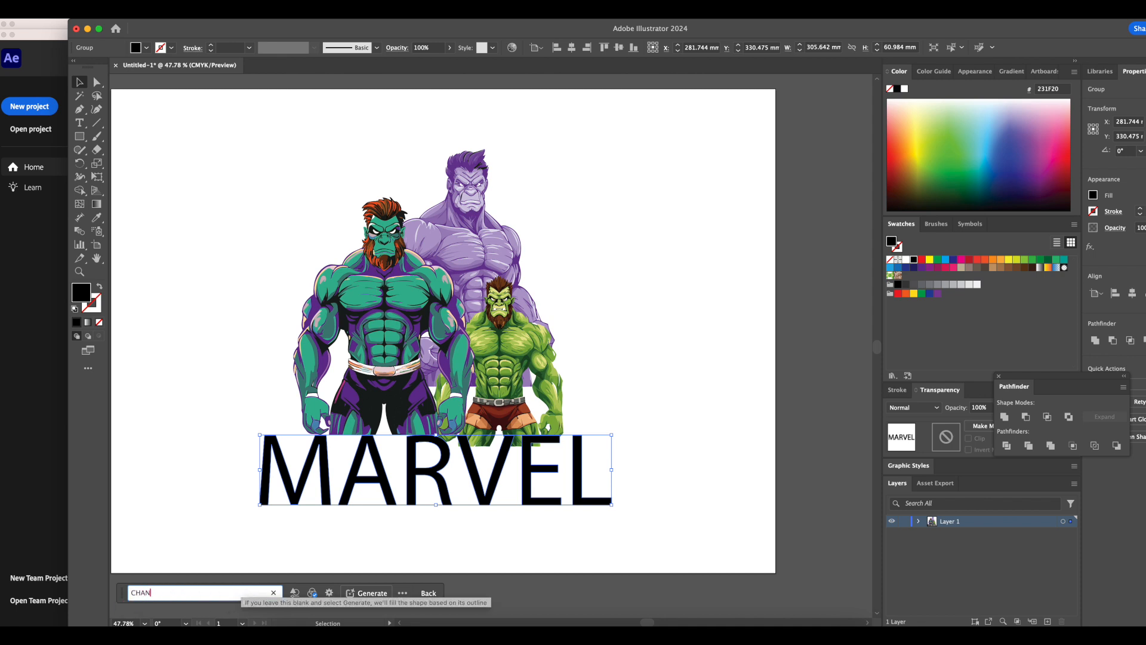
{"action": "type", "text": "GE TO MARVEL LOGO"}
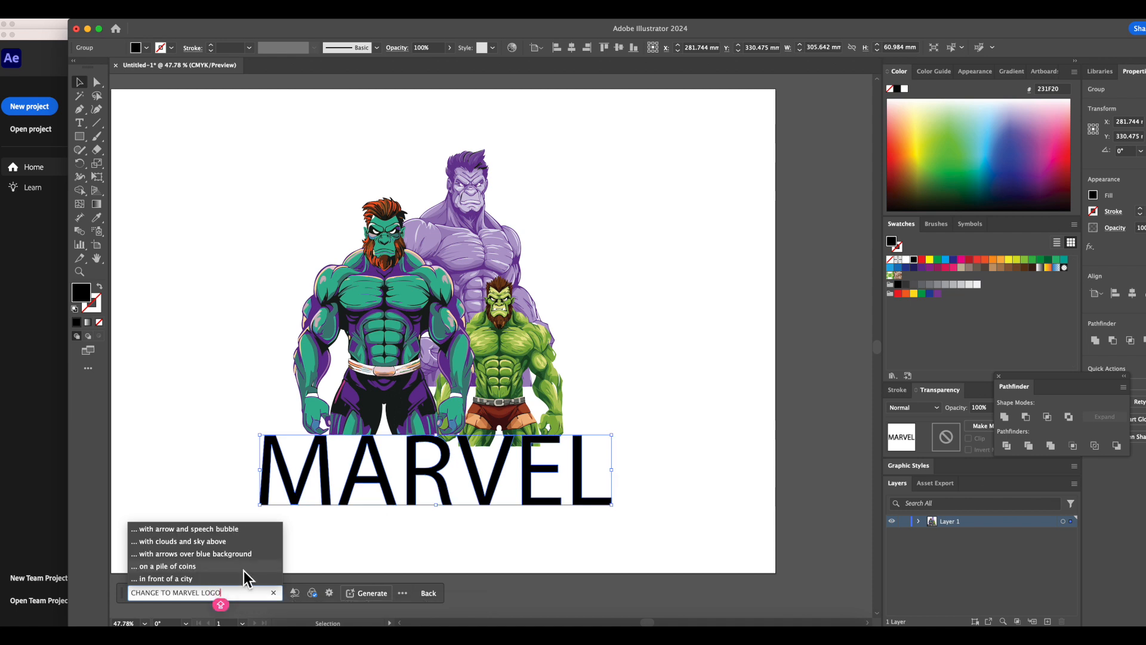
{"action": "left_click", "coordinate": [365, 594]}
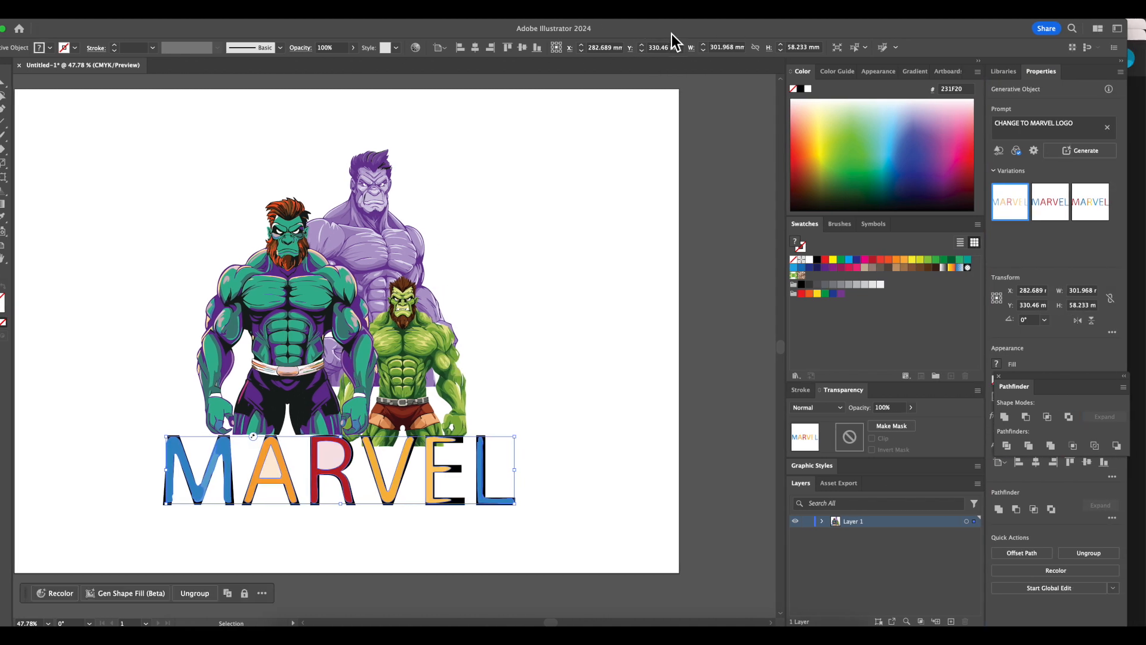
Preview the third variation of the generated MARVEL fill and return to the first variation.
{"action": "left_click", "coordinate": [1100, 205]}
{"action": "left_click", "coordinate": [1100, 192]}
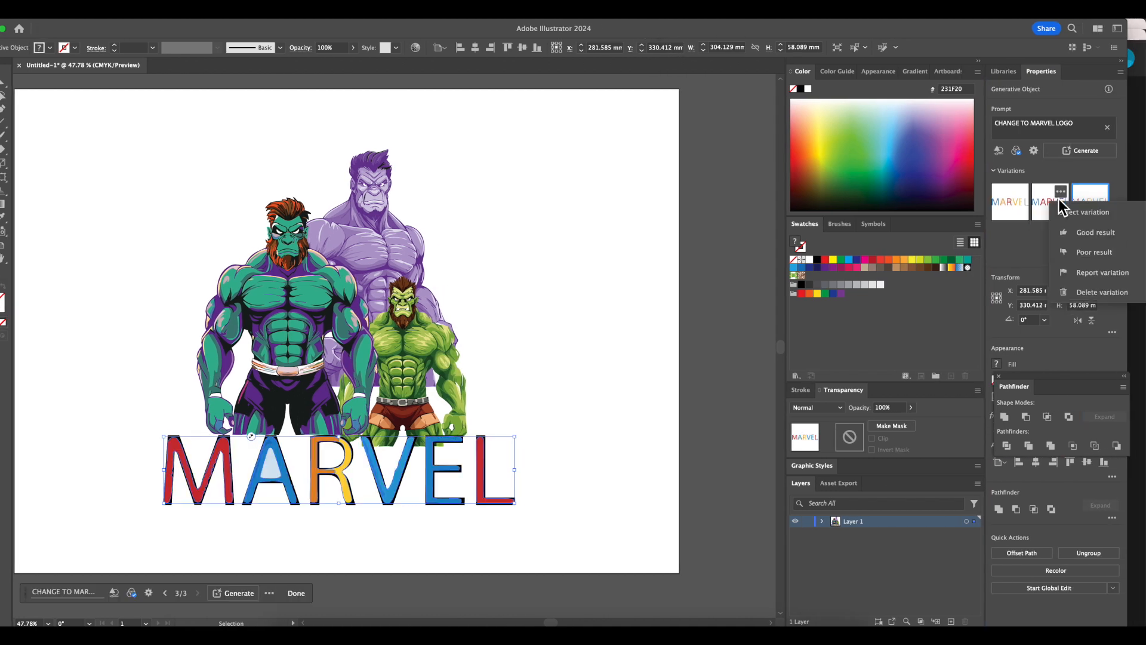
{"action": "left_click", "coordinate": [1012, 202]}
Separate the black MARVEL lettering from the generated colored fill and delete the colored version.
{"action": "left_click_drag", "start_coordinate": [420, 485], "coordinate": [416, 569]}
{"action": "left_click_drag", "start_coordinate": [393, 501], "coordinate": [416, 530]}
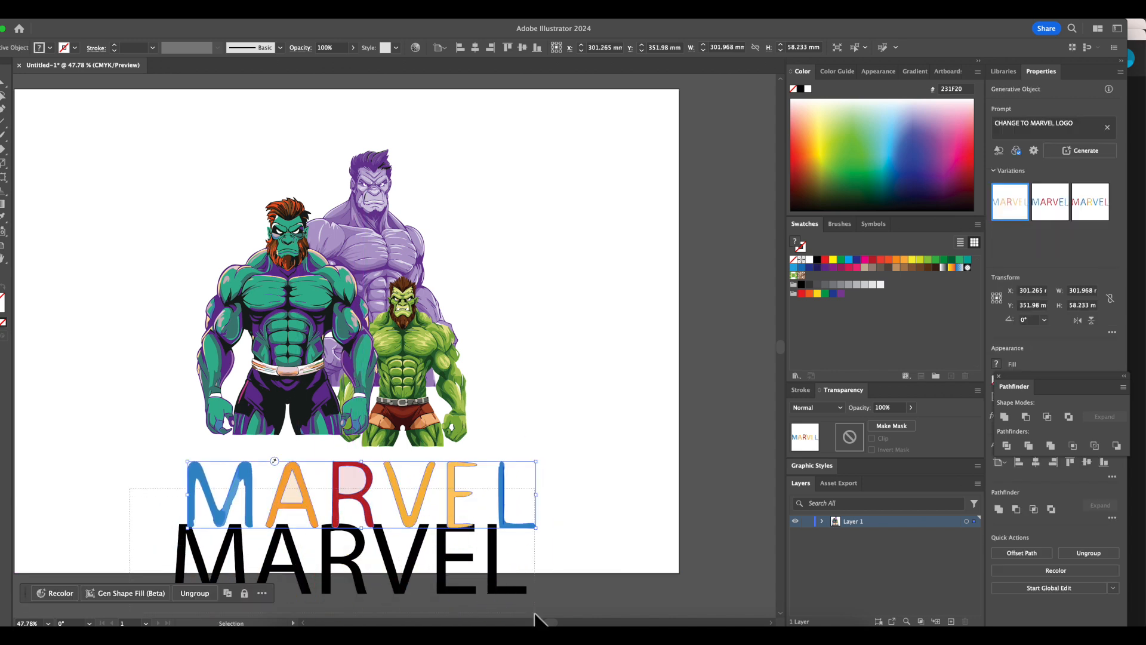
{"action": "left_click", "coordinate": [439, 492]}
{"action": "left_click", "coordinate": [425, 503]}
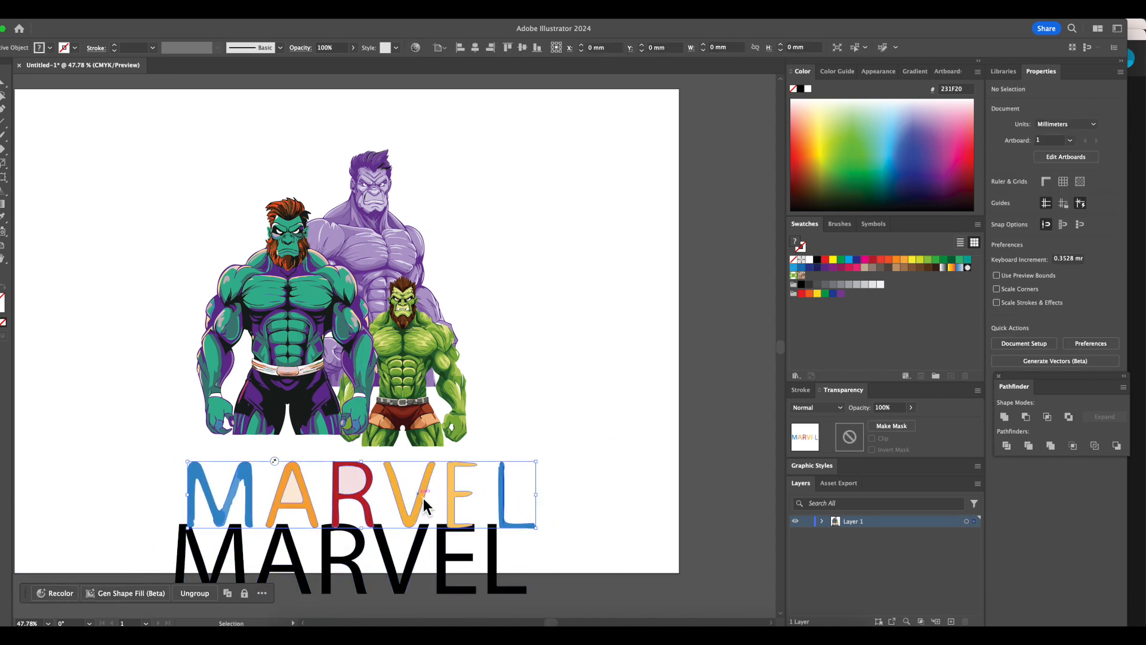
{"action": "key", "text": "Delete"}
Generate a vector subject from the cybernetic samurai warrior inspiration prompt and place it beside the Hulks, right of the purple one.
{"action": "left_click", "coordinate": [126, 597]}
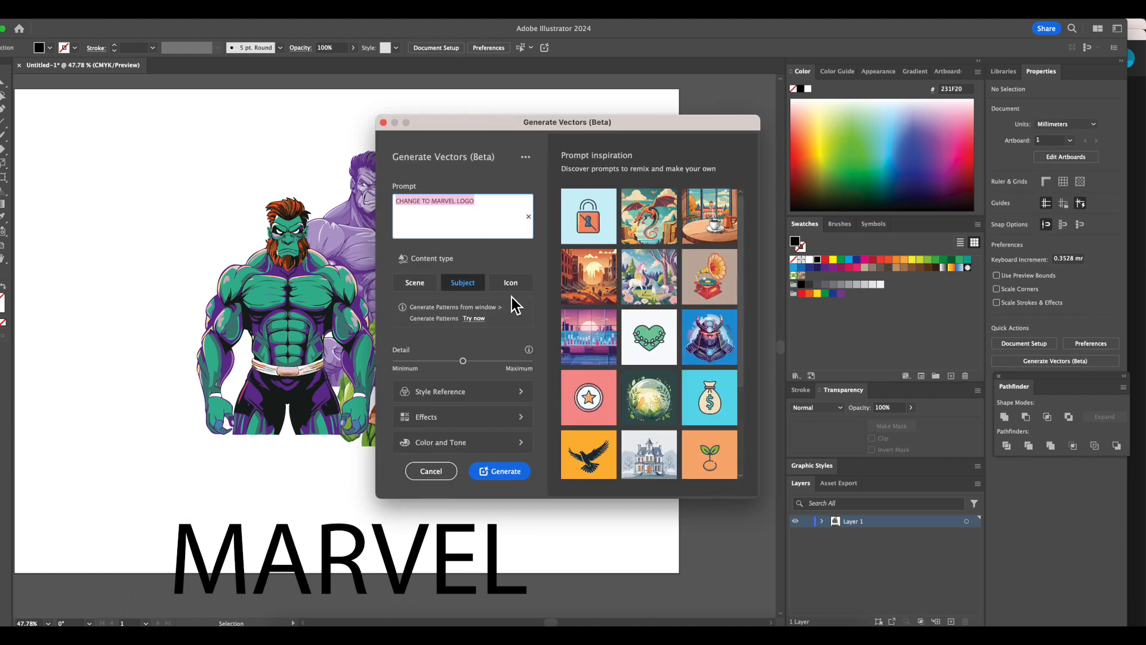
{"action": "left_click", "coordinate": [719, 352]}
{"action": "left_click", "coordinate": [508, 474]}
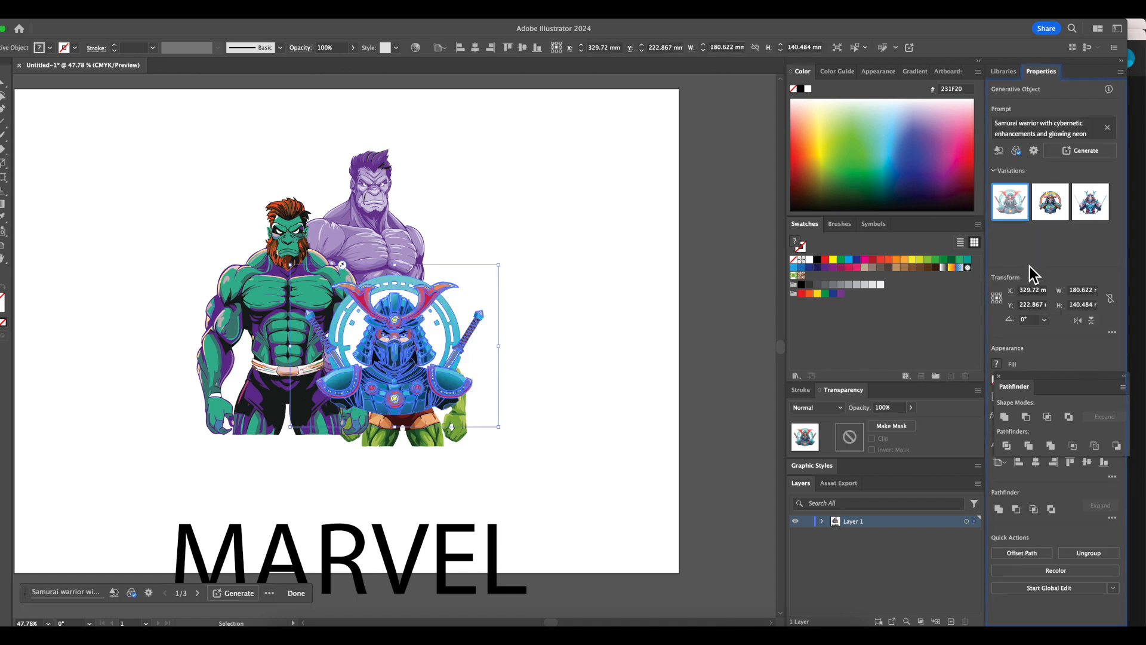
{"action": "left_click", "coordinate": [563, 299]}
{"action": "left_click_drag", "start_coordinate": [425, 326], "coordinate": [582, 263]}
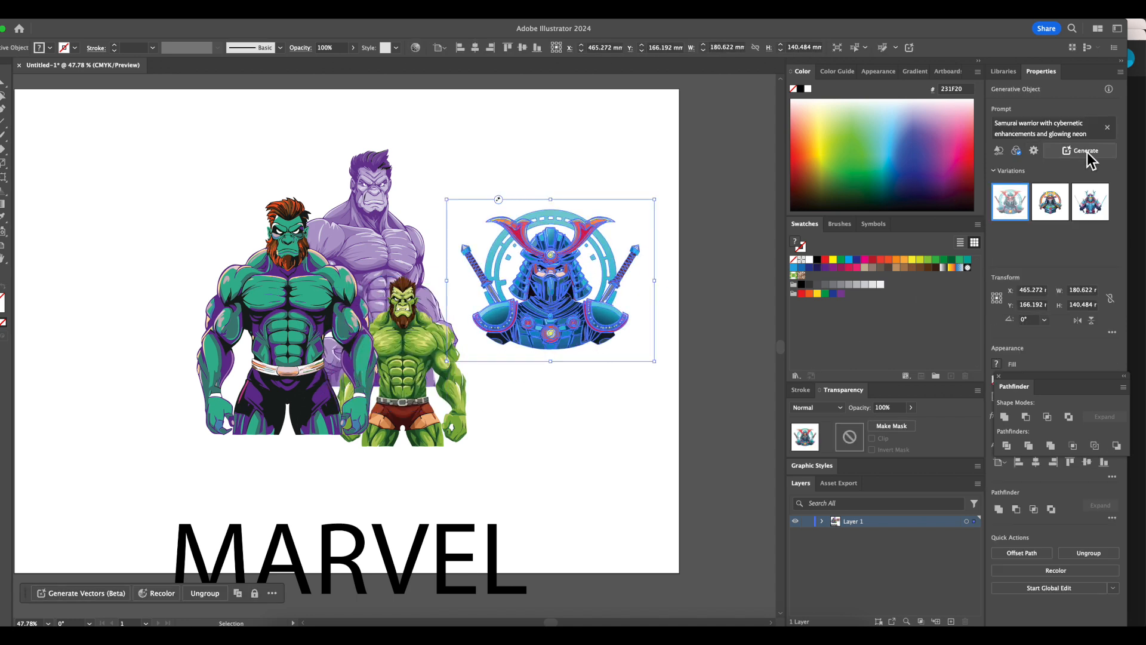
Choose the samurai's second variation and move it below the front Hulk, overlapping the legs.
{"action": "left_click", "coordinate": [1048, 200]}
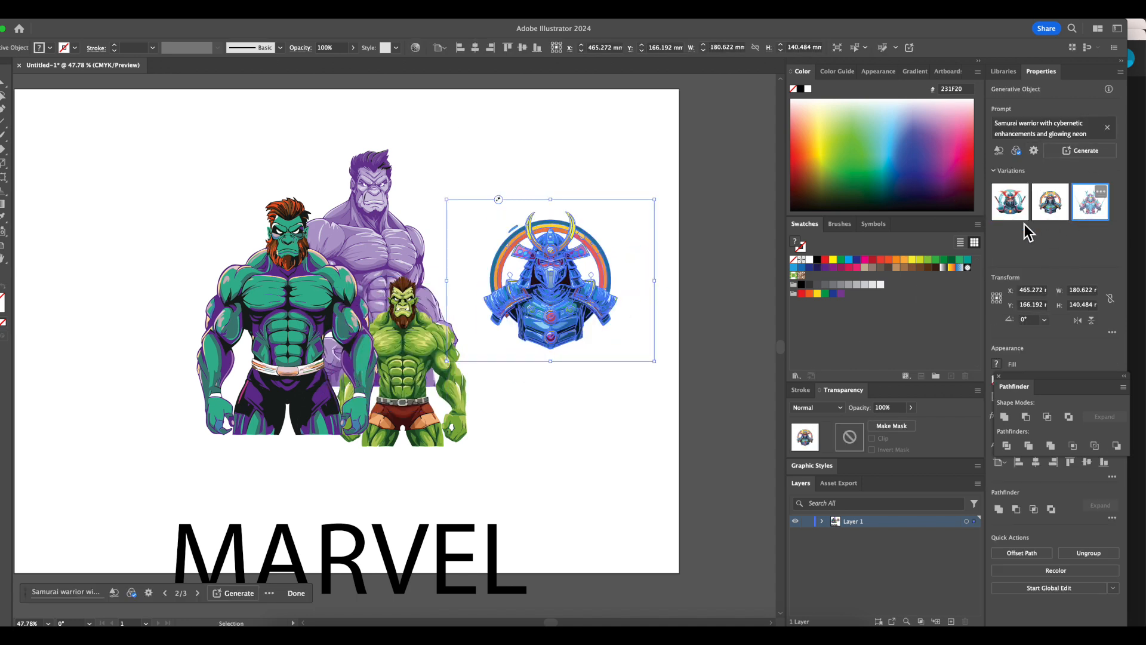
{"action": "left_click", "coordinate": [583, 376]}
{"action": "left_click_drag", "start_coordinate": [591, 307], "coordinate": [388, 456]}
Delete the black MARVEL lettering and select the samurai artwork.
{"action": "left_click", "coordinate": [343, 573]}
{"action": "key", "text": "Delete"}
{"action": "left_click", "coordinate": [345, 515]}
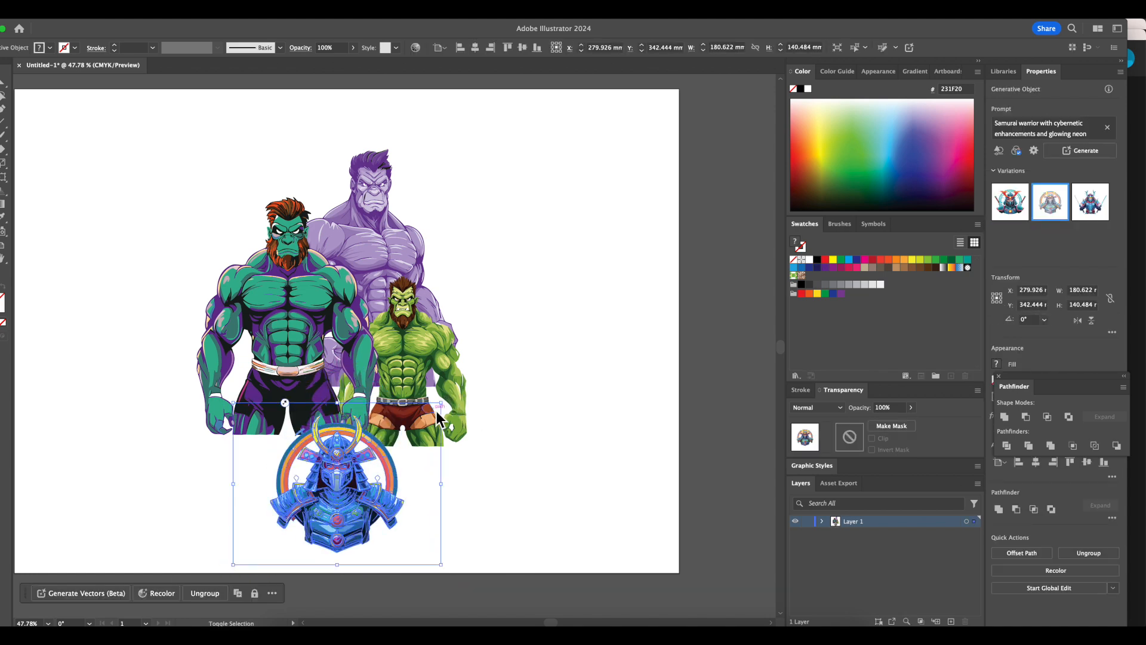
Enlarge the samurai over the Hulks' legs and move the whole composition up and slightly right on the artboard.
{"action": "left_click_drag", "start_coordinate": [443, 403], "coordinate": [536, 316]}
{"action": "left_click_drag", "start_coordinate": [360, 413], "coordinate": [310, 396]}
{"action": "left_click_drag", "start_coordinate": [159, 145], "coordinate": [461, 388]}
{"action": "mouse_move", "coordinate": [390, 427]}
{"action": "left_mouse_down"}
{"action": "mouse_move", "coordinate": [405, 385]}
{"action": "mouse_move", "coordinate": [402, 420]}
{"action": "left_mouse_up"}
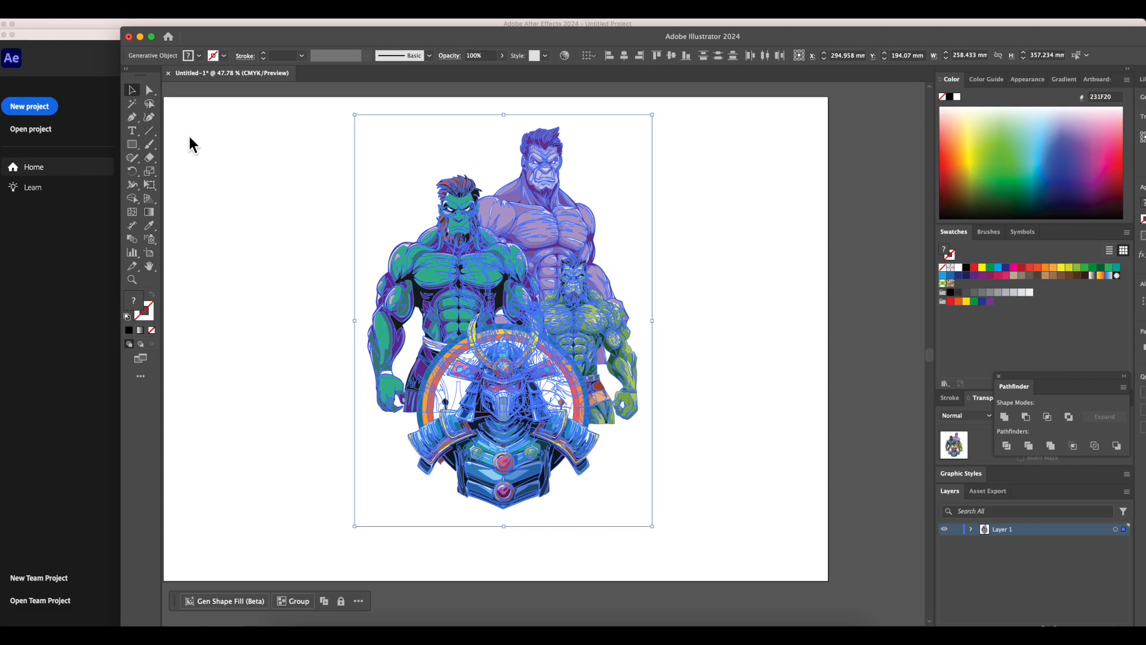
Draw a black rectangle about 313 by 397 mm around the composition and send it behind all the artwork.
{"action": "left_click", "coordinate": [132, 144]}
{"action": "left_click_drag", "start_coordinate": [327, 106], "coordinate": [687, 562]}
{"action": "left_click", "coordinate": [133, 16]}
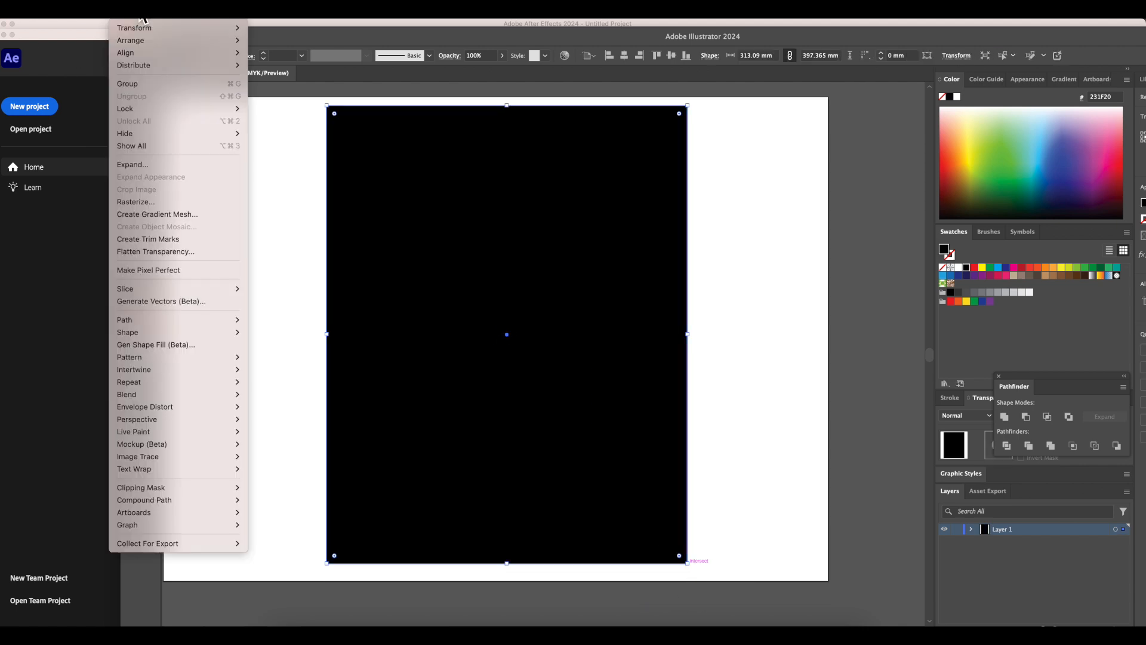
{"action": "mouse_move", "coordinate": [144, 40]}
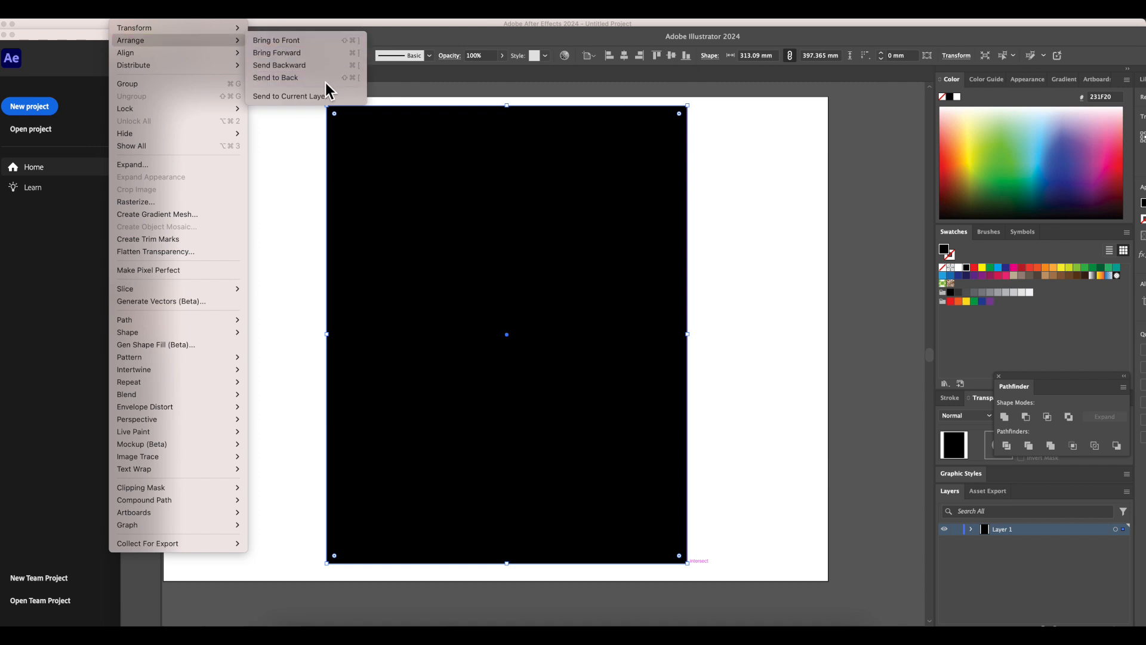
{"action": "left_click", "coordinate": [316, 77]}
{"action": "left_click", "coordinate": [131, 90]}
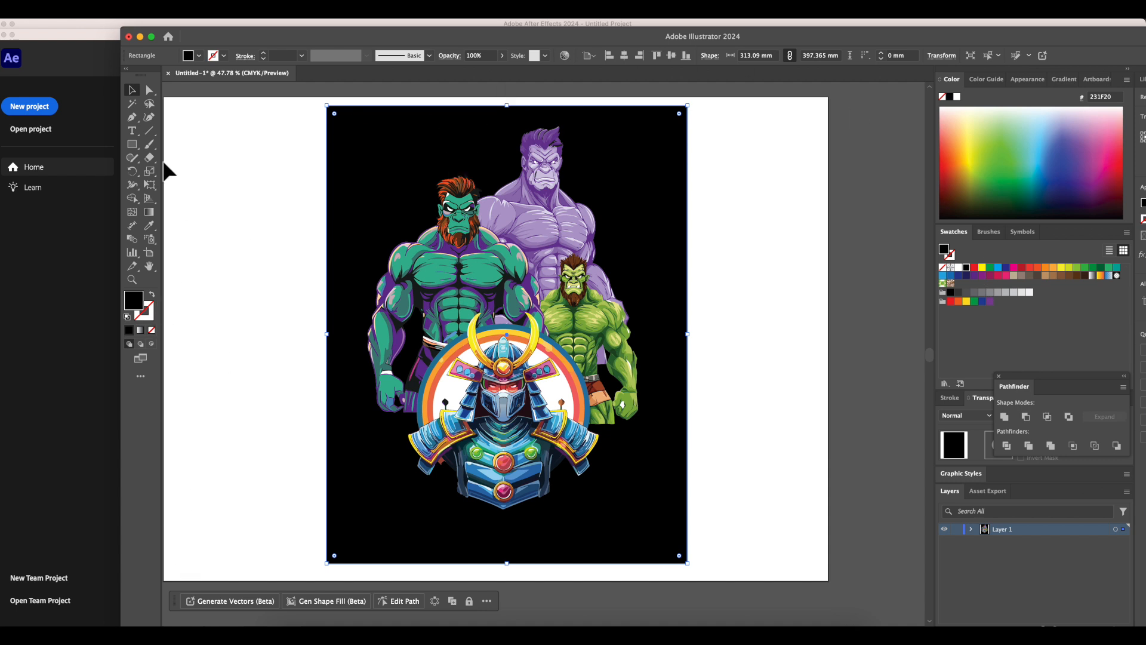
Select the black background rectangle and open the full Gen Shape Fill settings for it.
{"action": "left_click", "coordinate": [242, 129]}
{"action": "left_click", "coordinate": [364, 177]}
{"action": "left_click", "coordinate": [306, 601]}
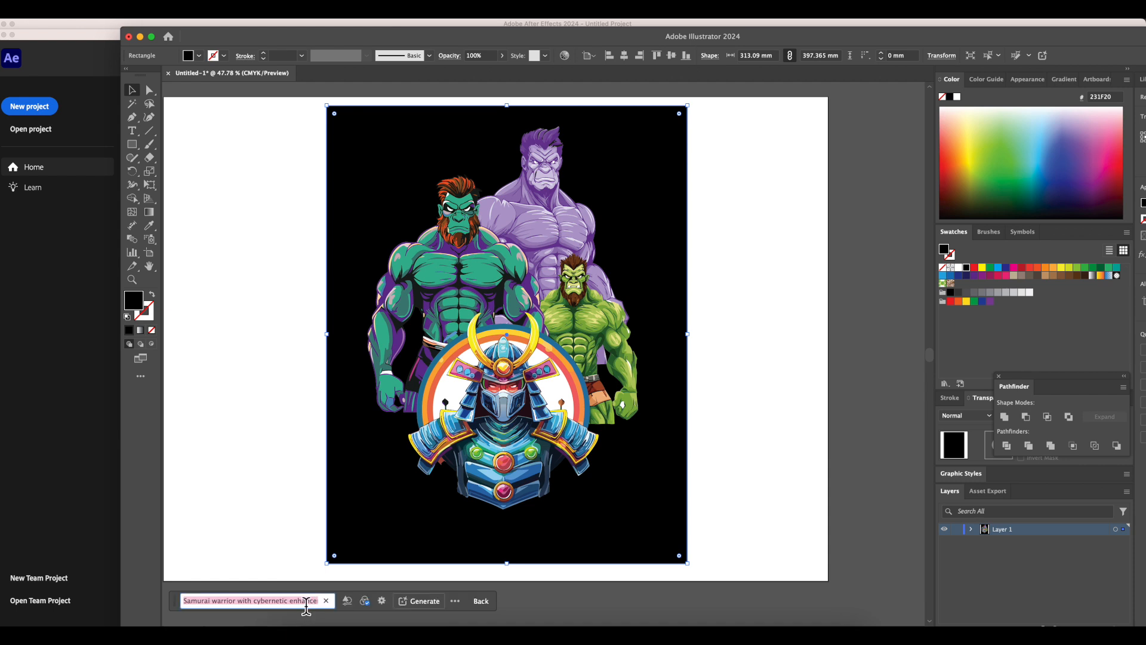
{"action": "left_click", "coordinate": [347, 600]}
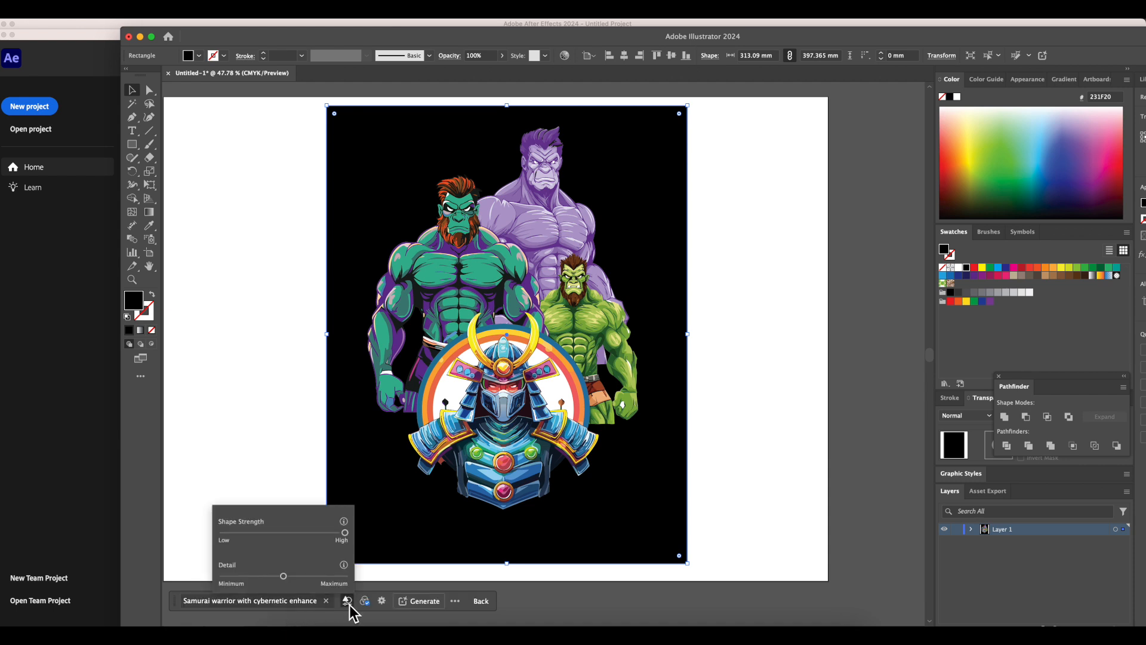
{"action": "left_click", "coordinate": [381, 601]}
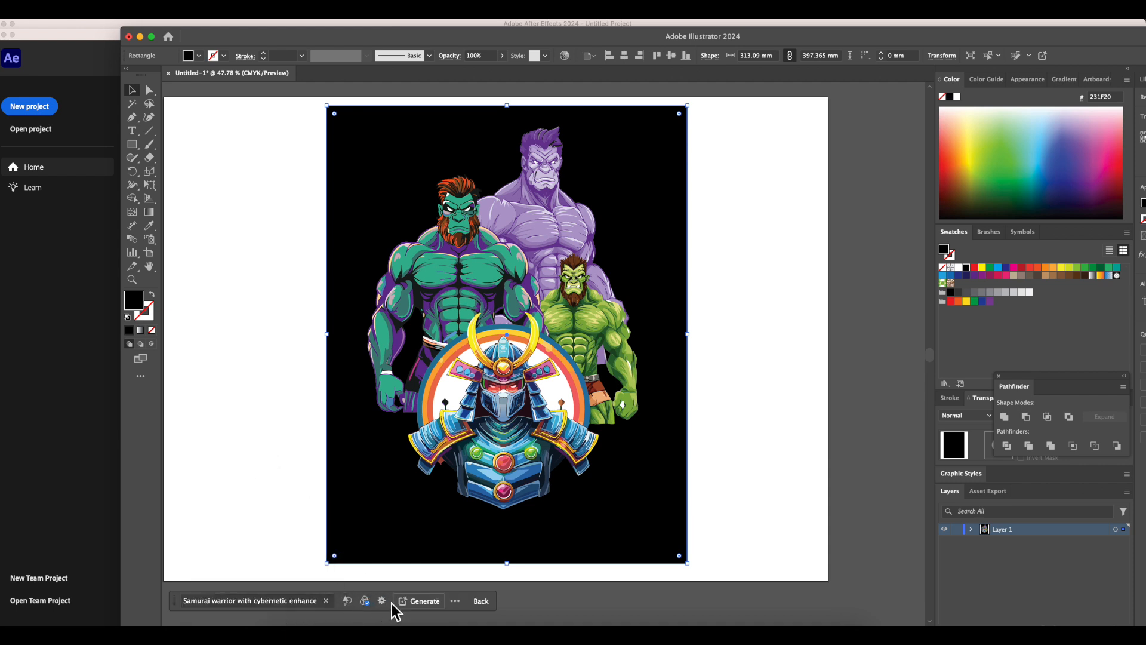
{"action": "left_click", "coordinate": [368, 601]}
{"action": "left_click", "coordinate": [369, 602]}
{"action": "left_click", "coordinate": [302, 601]}
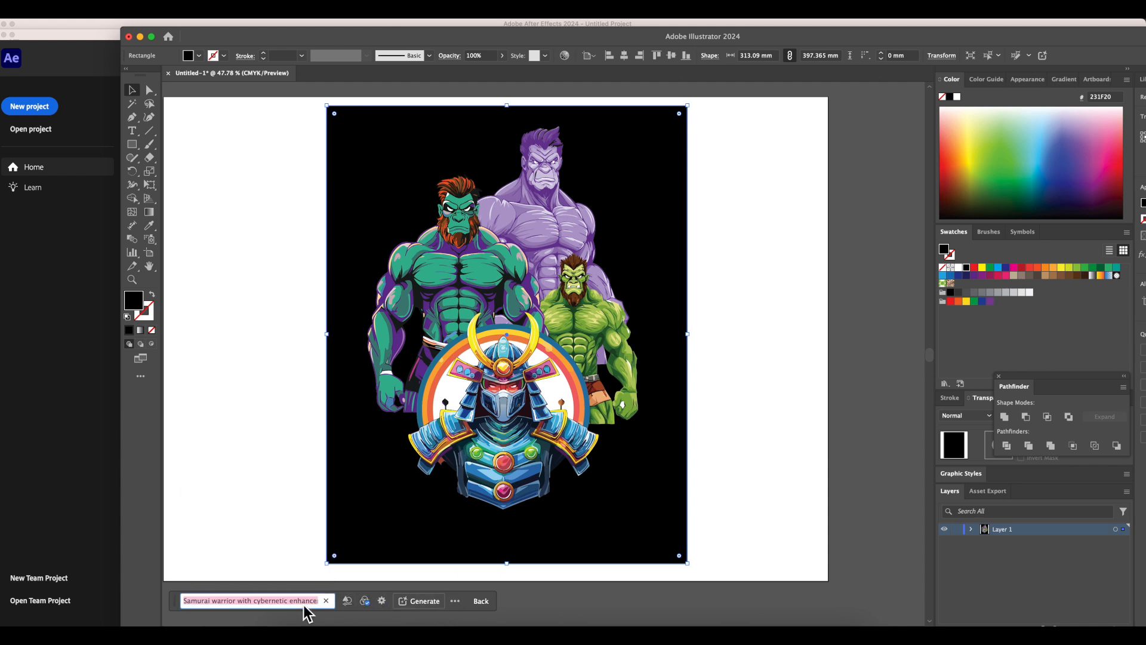
{"action": "left_click", "coordinate": [351, 604]}
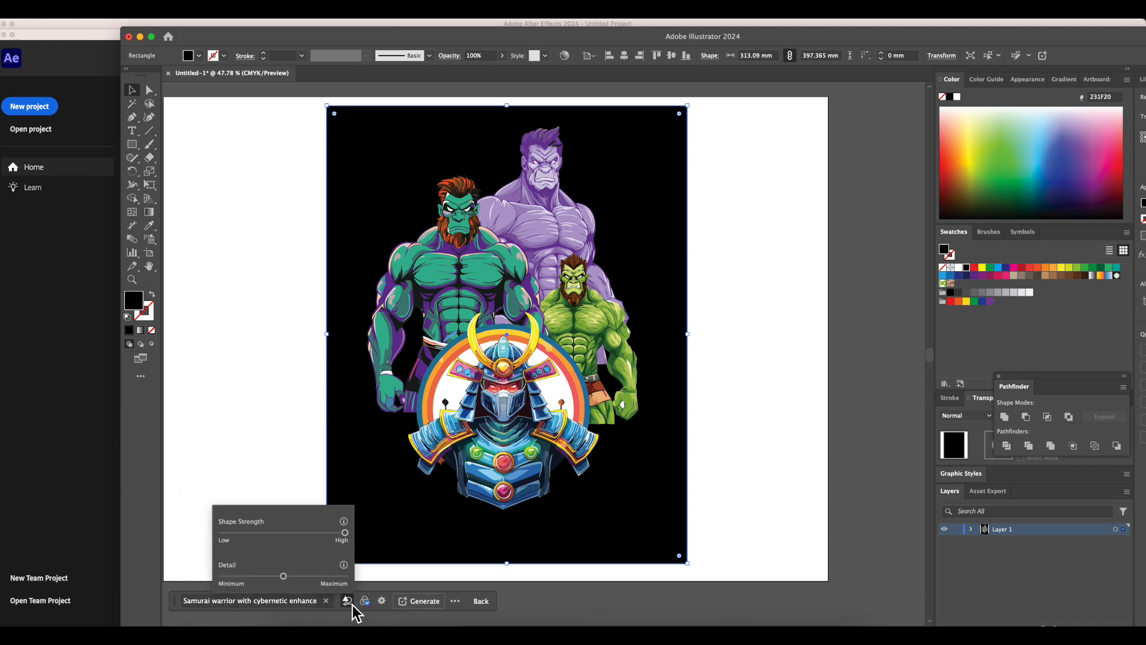
{"action": "left_click", "coordinate": [386, 606]}
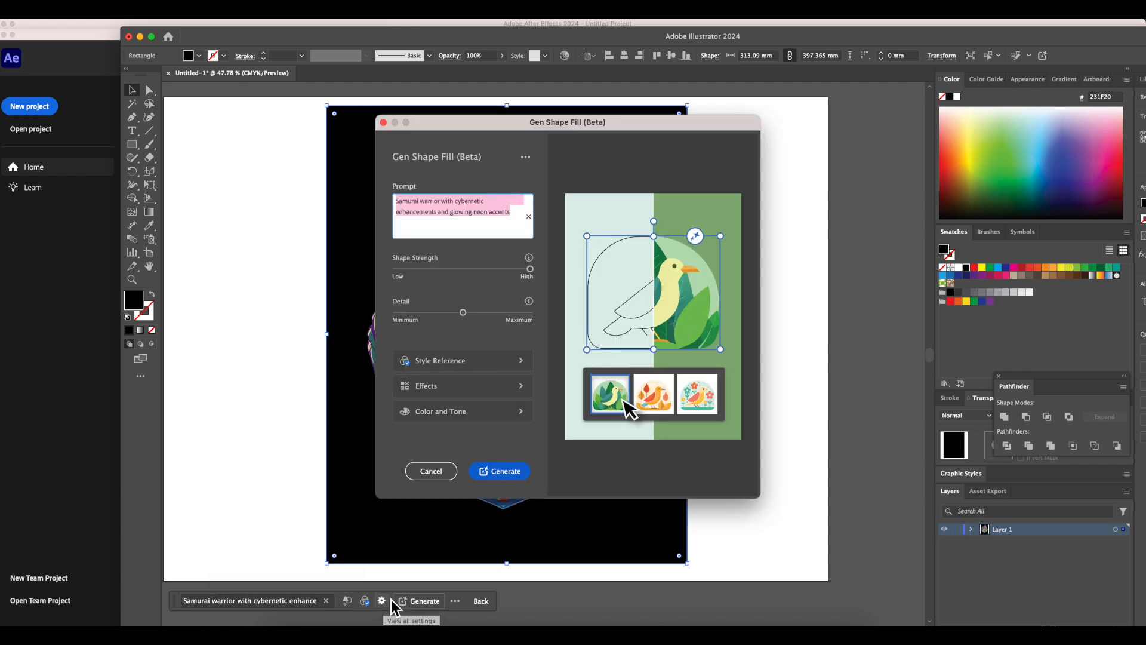
Browse the style, effect and color options of the shape fill and choose the Comic Book effect.
{"action": "left_click", "coordinate": [487, 388]}
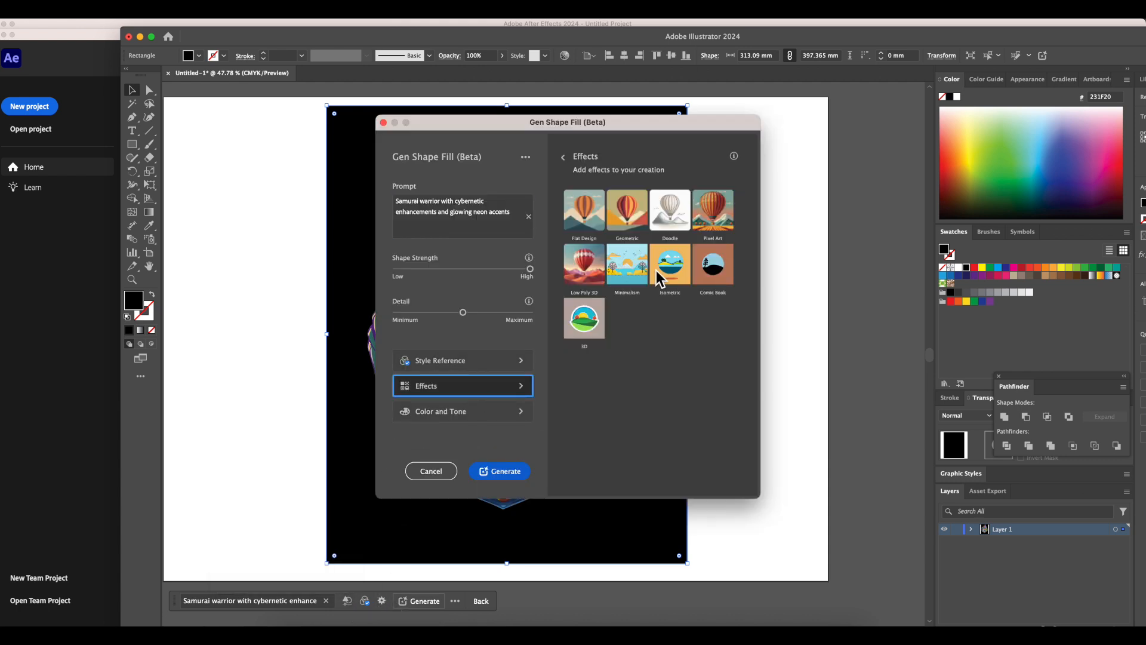
{"action": "left_click", "coordinate": [464, 364]}
{"action": "left_click", "coordinate": [474, 411]}
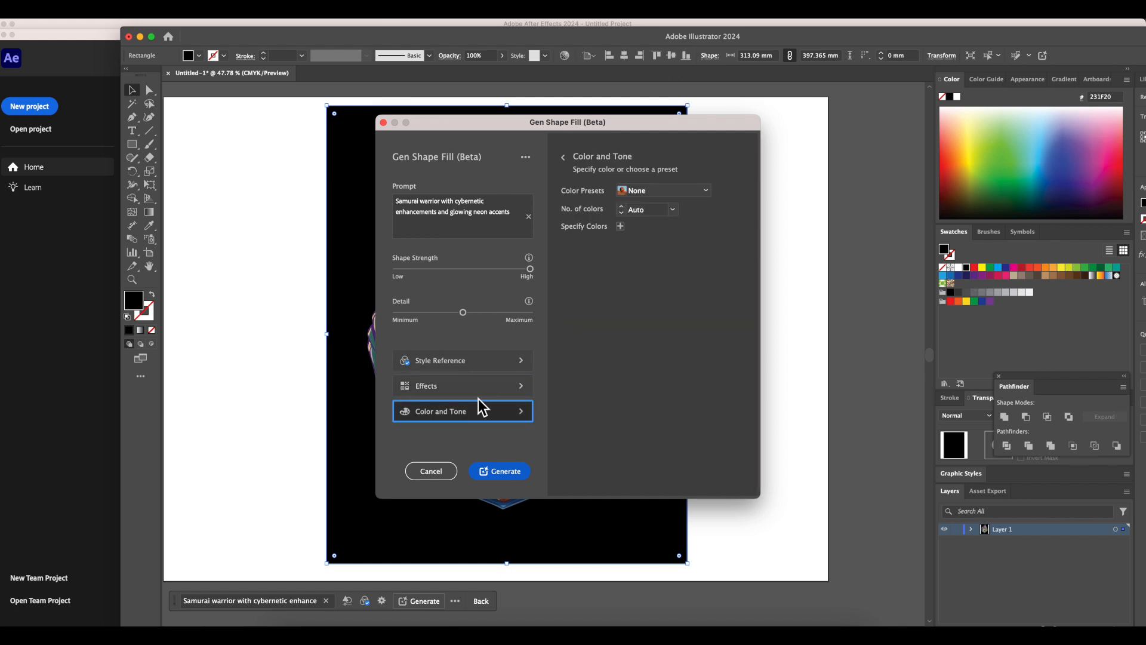
{"action": "left_click", "coordinate": [422, 386]}
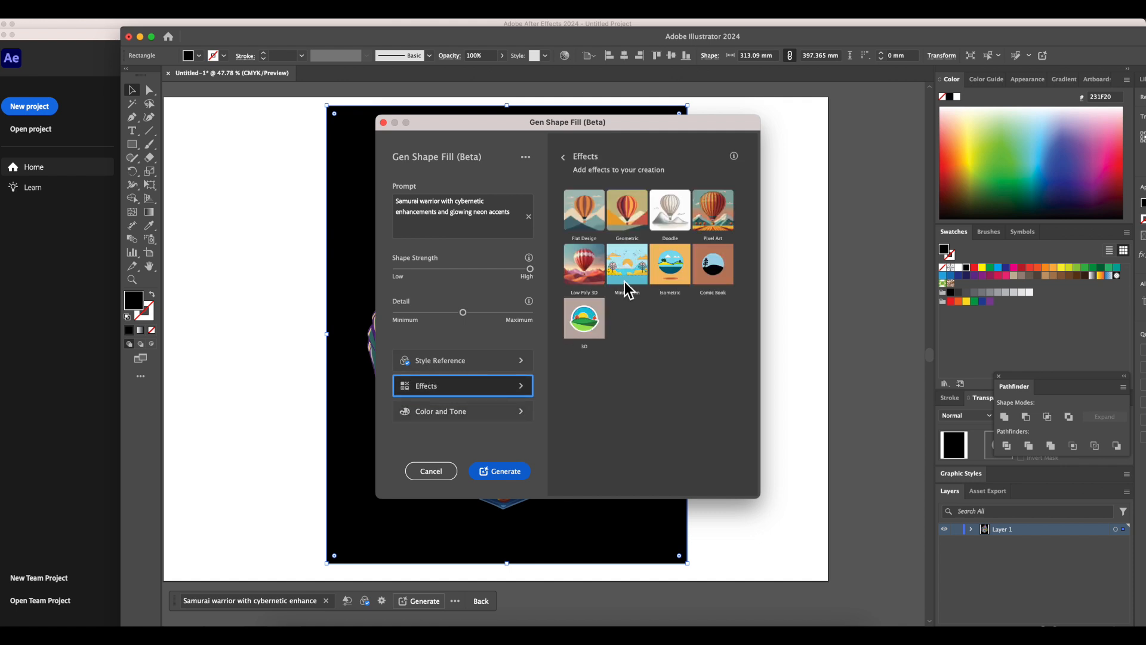
{"action": "left_click", "coordinate": [713, 275]}
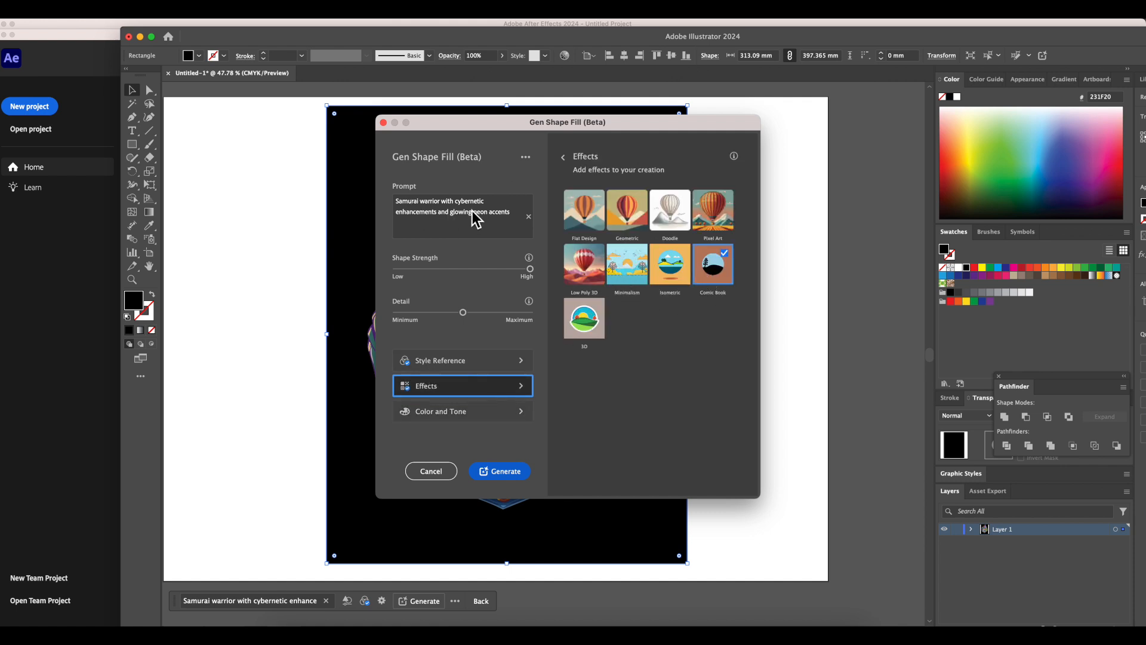
Replace the shape fill prompt with "SIFI BACKGROUND" and generate the fill for the rectangle.
{"action": "left_click_drag", "start_coordinate": [513, 212], "coordinate": [366, 195]}
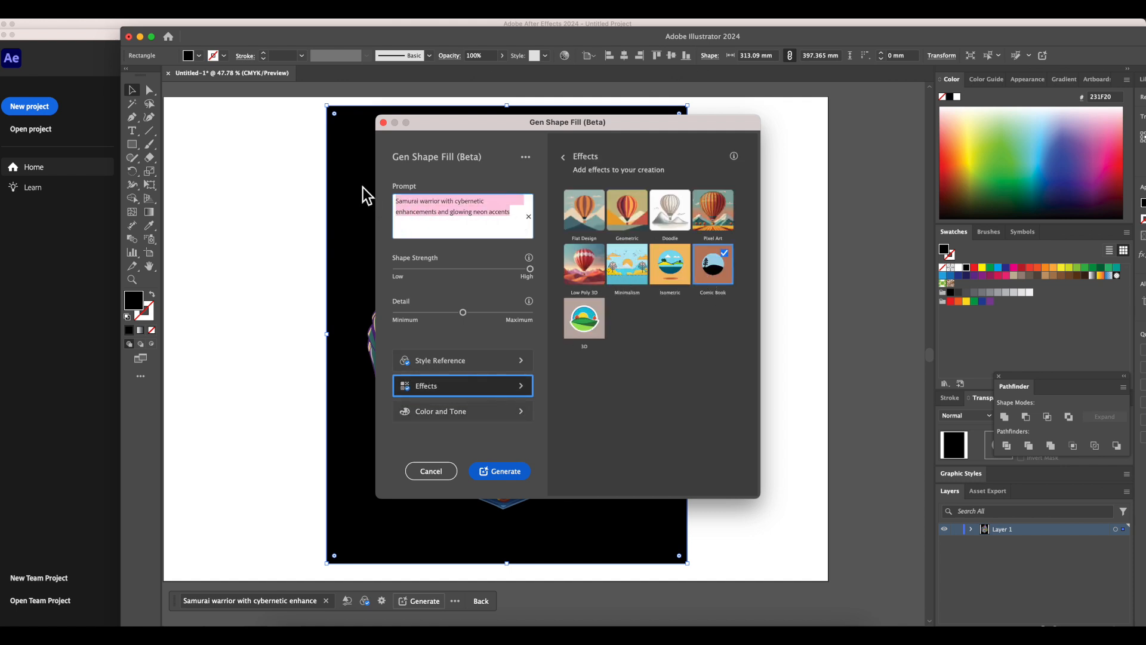
{"action": "key", "text": "BackSpace"}
{"action": "type", "text": "SIFI BACKGROUND"}
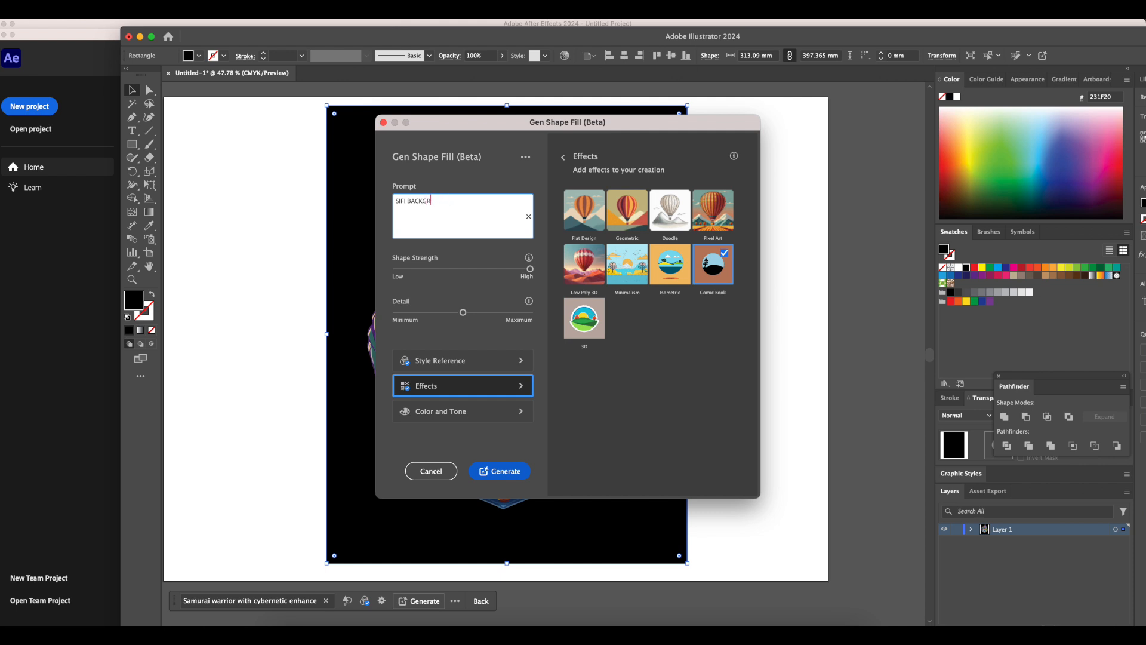
{"action": "left_click", "coordinate": [495, 476]}
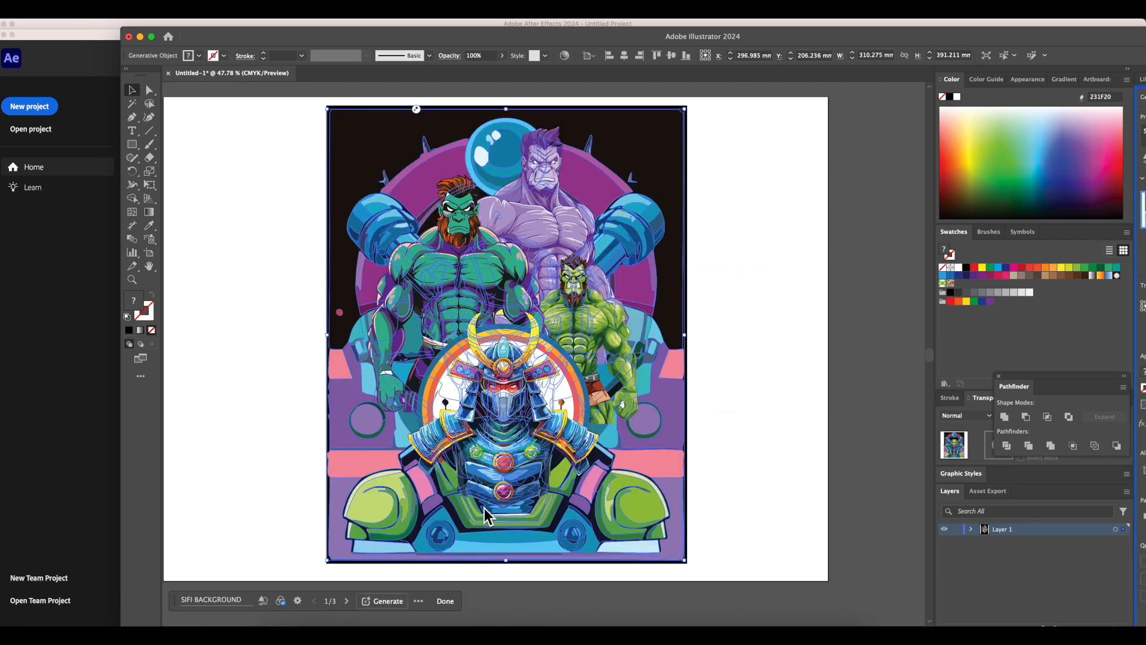
Move the small green Hulk down and slightly right, nudge the generated background right, and clear the selection.
{"action": "left_click", "coordinate": [854, 356]}
{"action": "left_click_drag", "start_coordinate": [625, 400], "coordinate": [644, 452]}
{"action": "mouse_move", "coordinate": [678, 349]}
{"action": "left_mouse_down"}
{"action": "mouse_move", "coordinate": [678, 323]}
{"action": "mouse_move", "coordinate": [682, 342]}
{"action": "mouse_move", "coordinate": [725, 362]}
{"action": "mouse_move", "coordinate": [597, 313]}
{"action": "mouse_move", "coordinate": [701, 347]}
{"action": "mouse_move", "coordinate": [682, 353]}
{"action": "left_mouse_up"}
{"action": "key", "text": "super+a"}
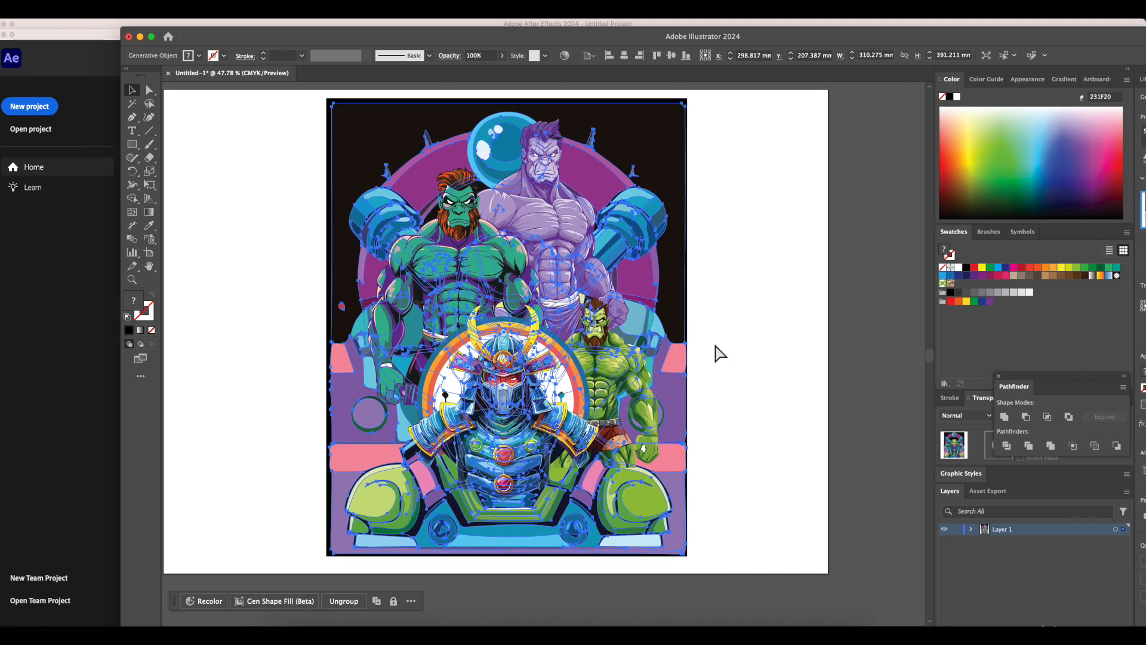
{"action": "key", "text": "super+minus"}
{"action": "left_click", "coordinate": [363, 179]}
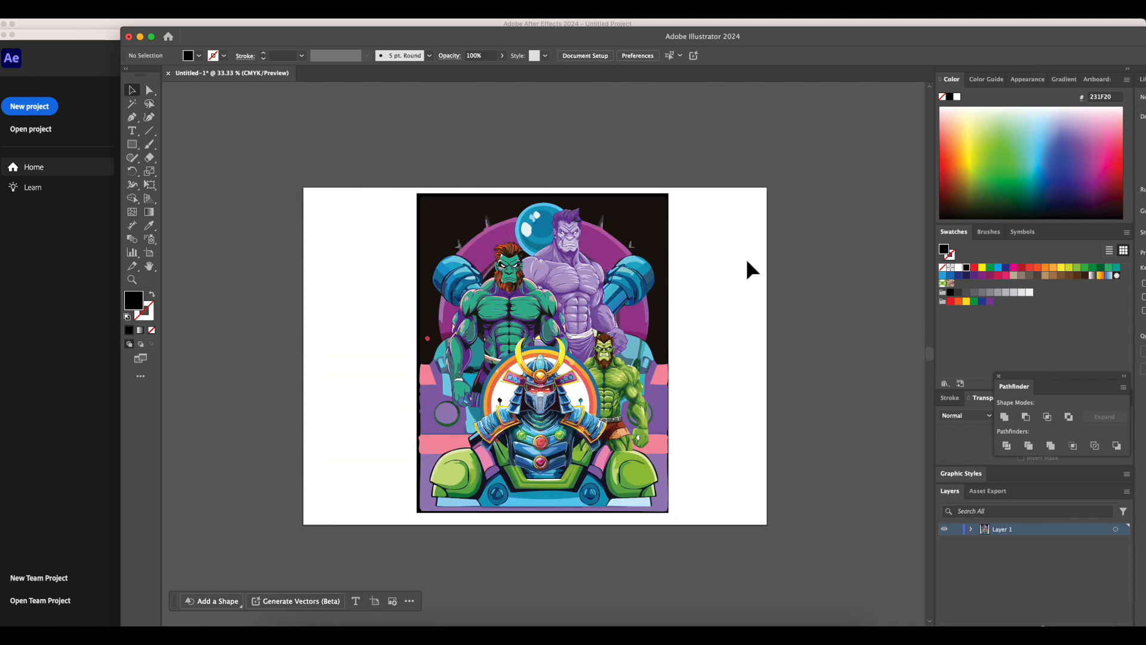
Select the whole composition including its background and shift it slightly right on the artboard.
{"action": "left_click_drag", "start_coordinate": [414, 163], "coordinate": [784, 543]}
{"action": "left_click_drag", "start_coordinate": [448, 237], "coordinate": [372, 174]}
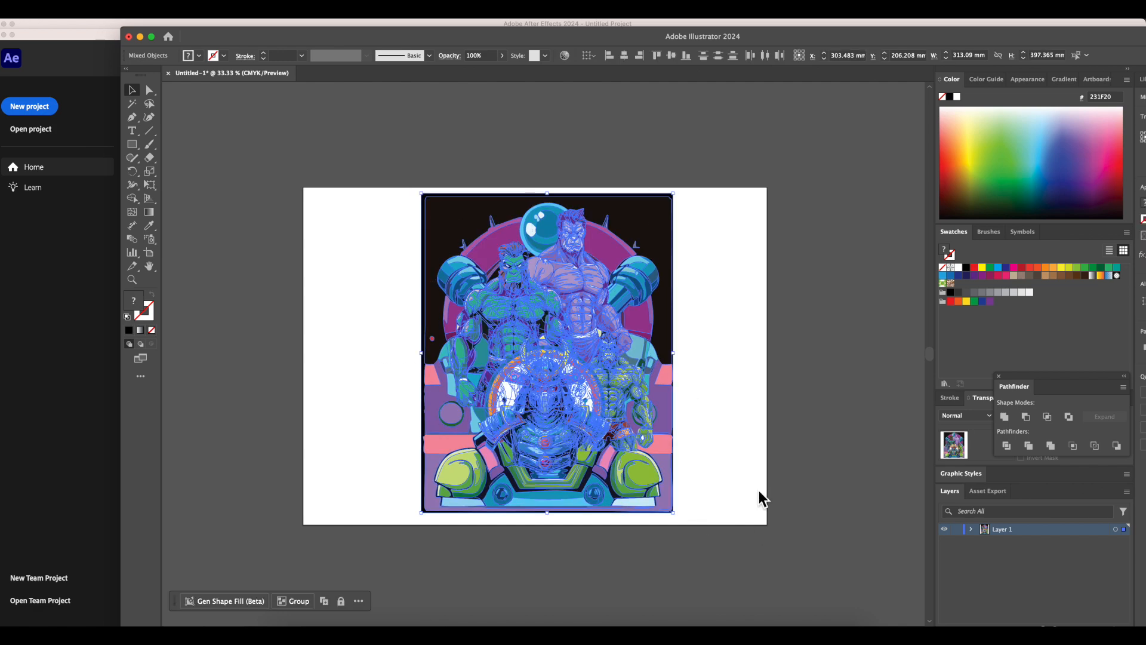
{"action": "left_click_drag", "start_coordinate": [746, 159], "coordinate": [391, 540]}
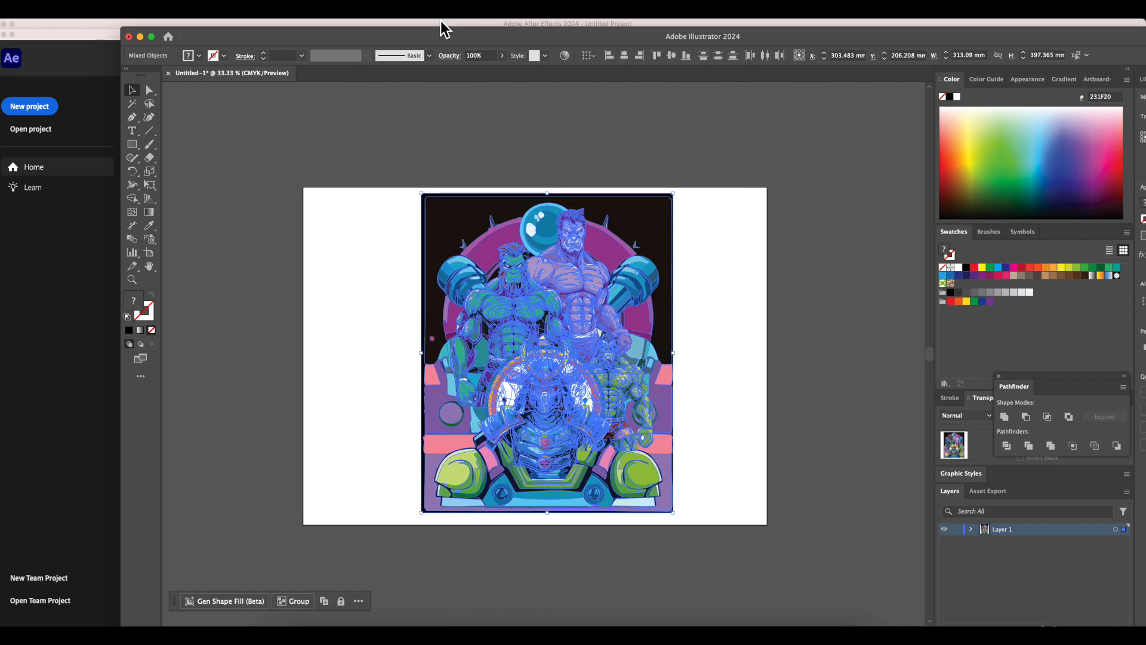
Recolor the whole composition with Generative Recolor using the Summer by the sea sample prompt and apply the first variation.
{"action": "left_click", "coordinate": [565, 56]}
{"action": "left_click", "coordinate": [781, 322]}
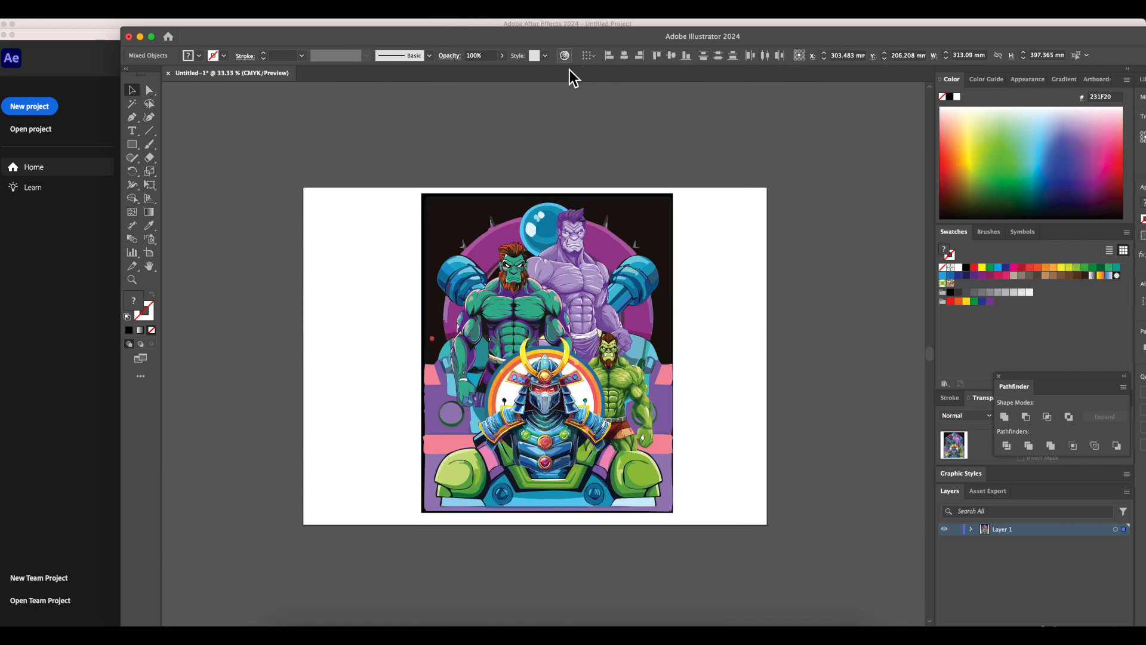
{"action": "left_click", "coordinate": [564, 55]}
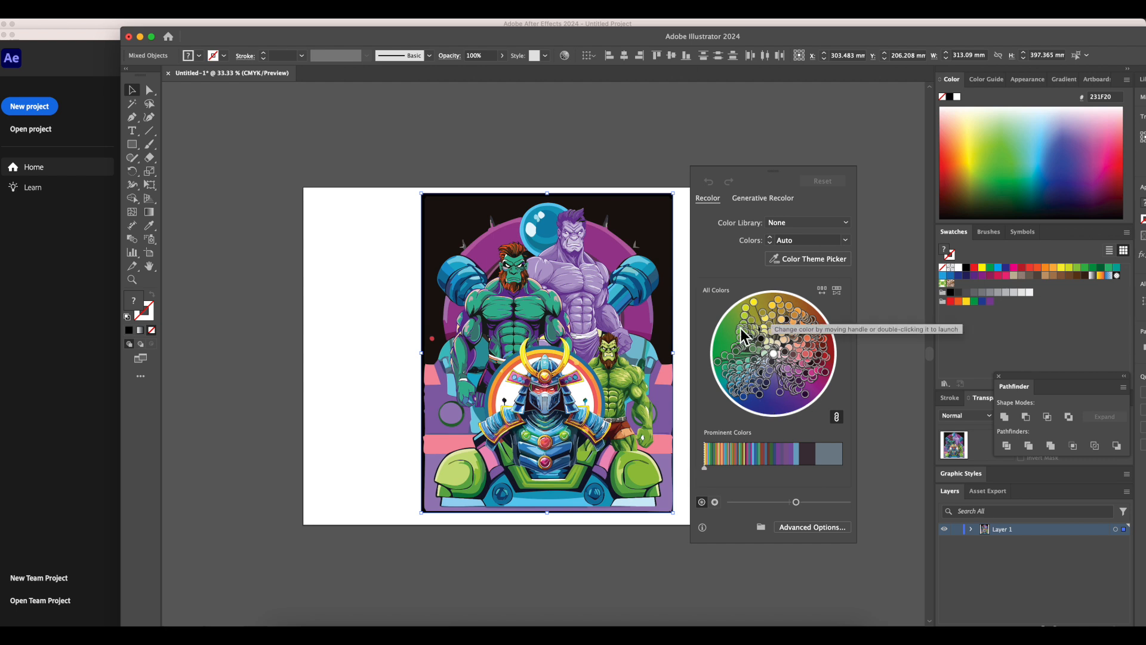
{"action": "left_click", "coordinate": [776, 197]}
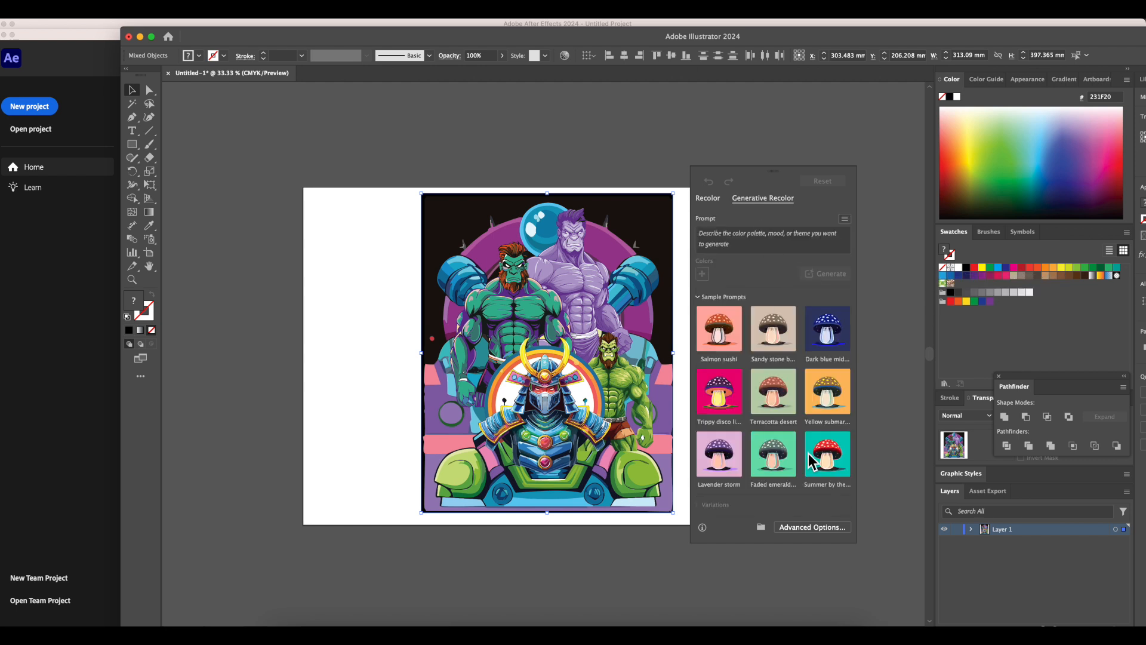
{"action": "left_click", "coordinate": [825, 460]}
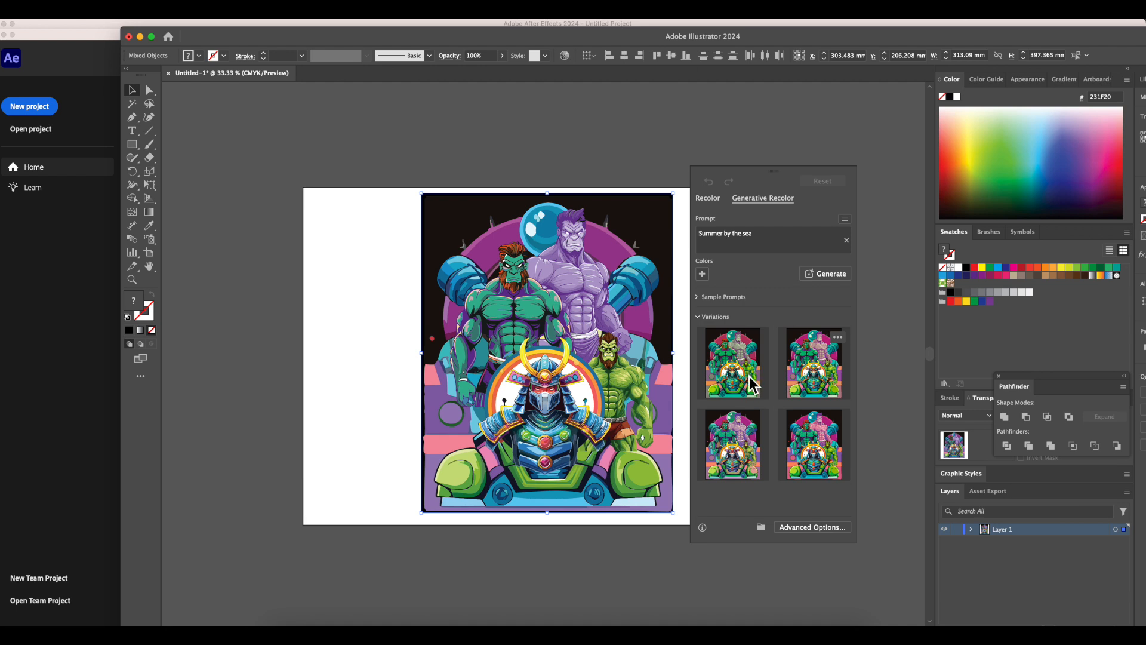
{"action": "left_click", "coordinate": [807, 370]}
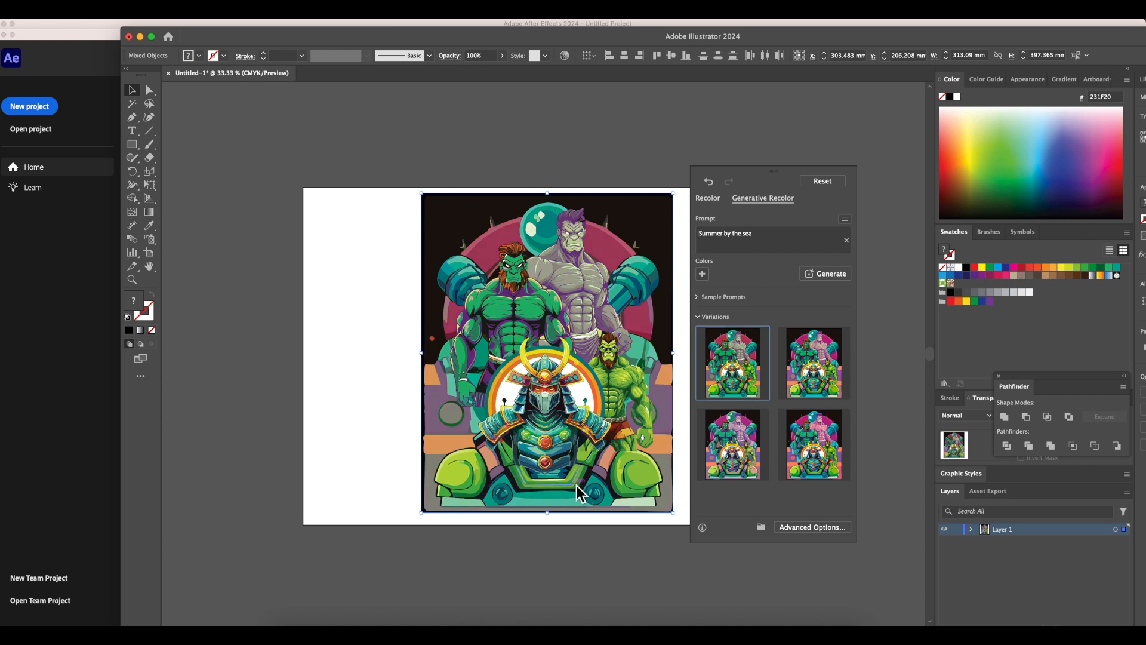
Examine the recolored Hulks, samurai and background up close at 66.67% without the selection outlines.
{"action": "left_click", "coordinate": [133, 279]}
{"action": "left_click_drag", "start_coordinate": [413, 184], "coordinate": [490, 351]}
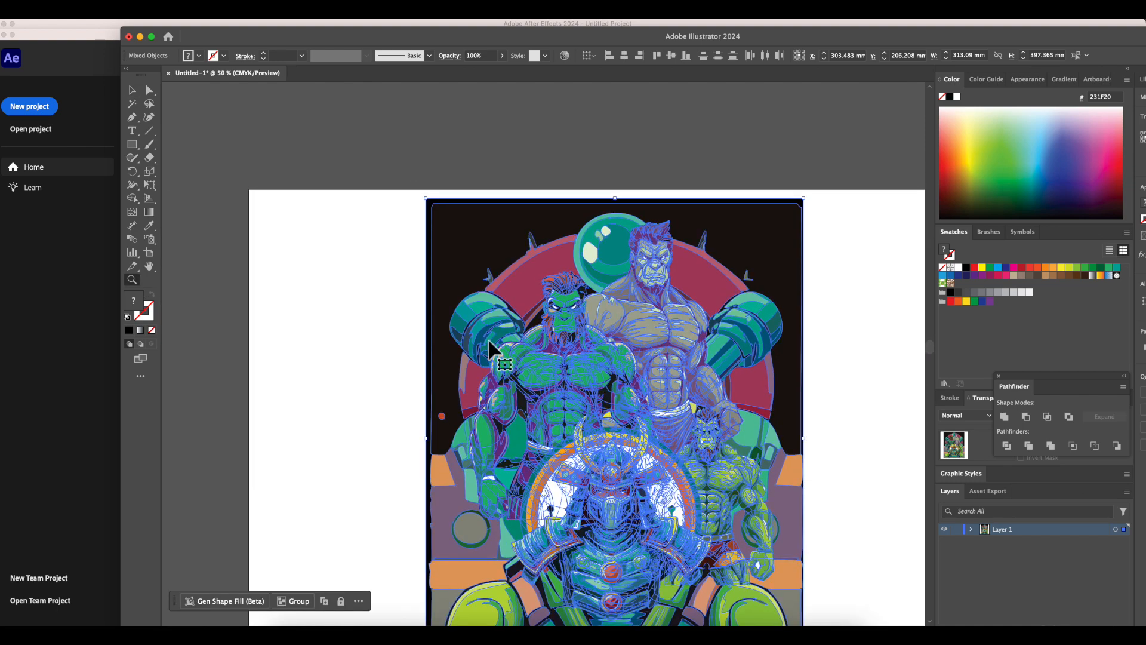
{"action": "left_click", "coordinate": [494, 349]}
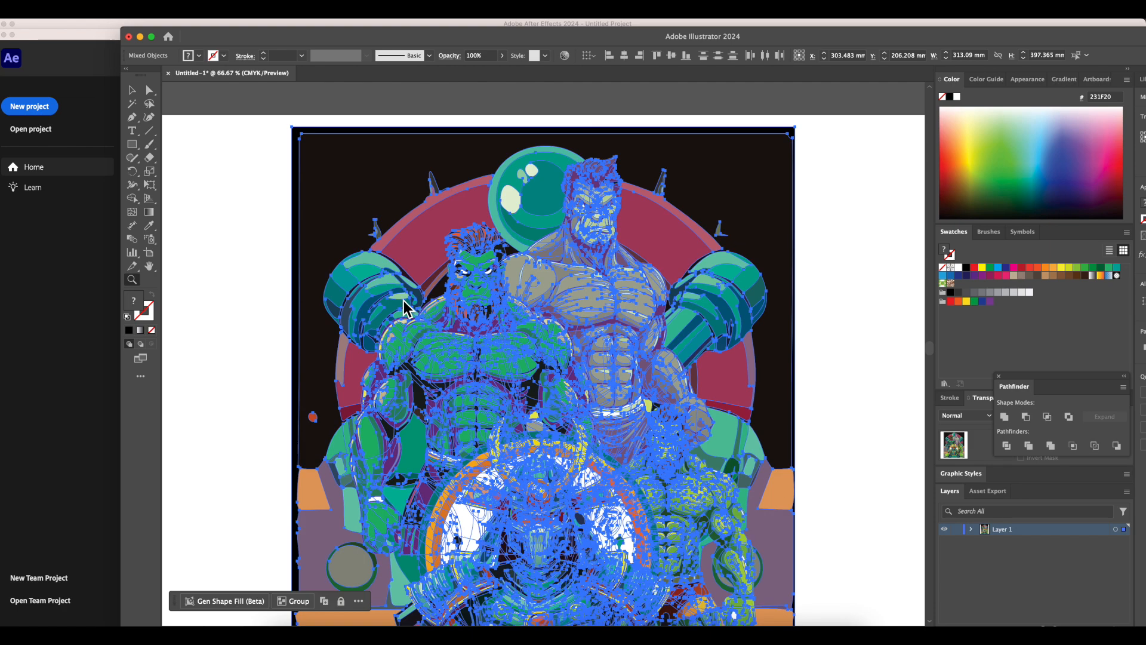
{"action": "left_click", "coordinate": [132, 89]}
{"action": "left_click", "coordinate": [263, 182]}
{"action": "scroll", "coordinate": [263, 264], "scroll_direction": "down", "scroll_amount": 5}
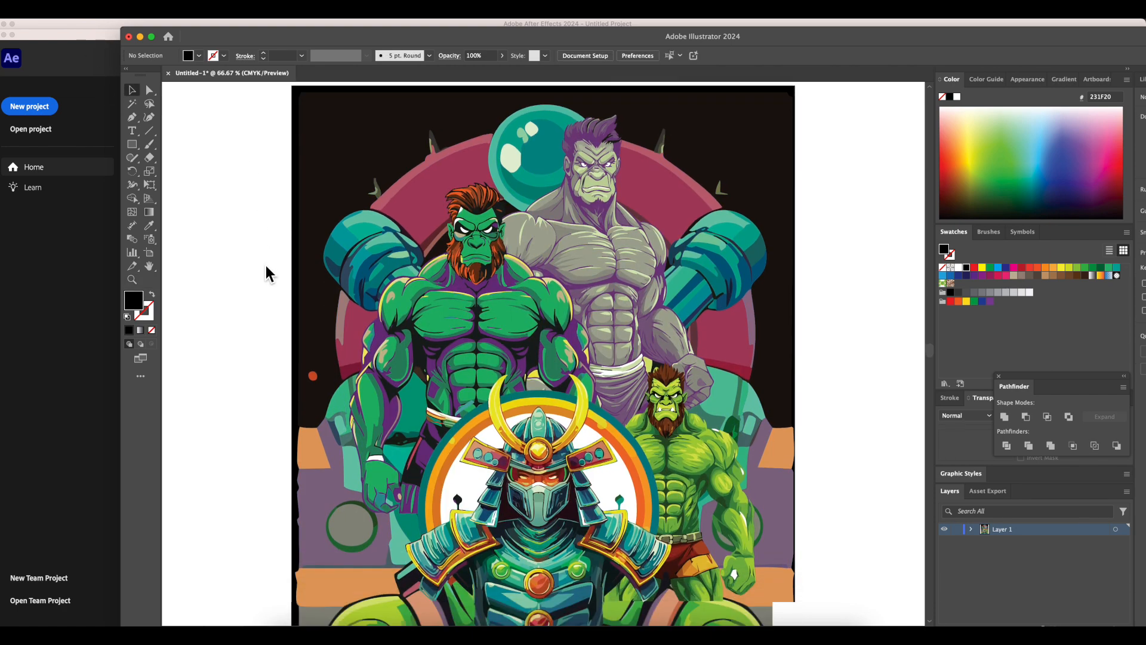
{"action": "scroll", "coordinate": [266, 266], "scroll_direction": "up", "scroll_amount": 3}
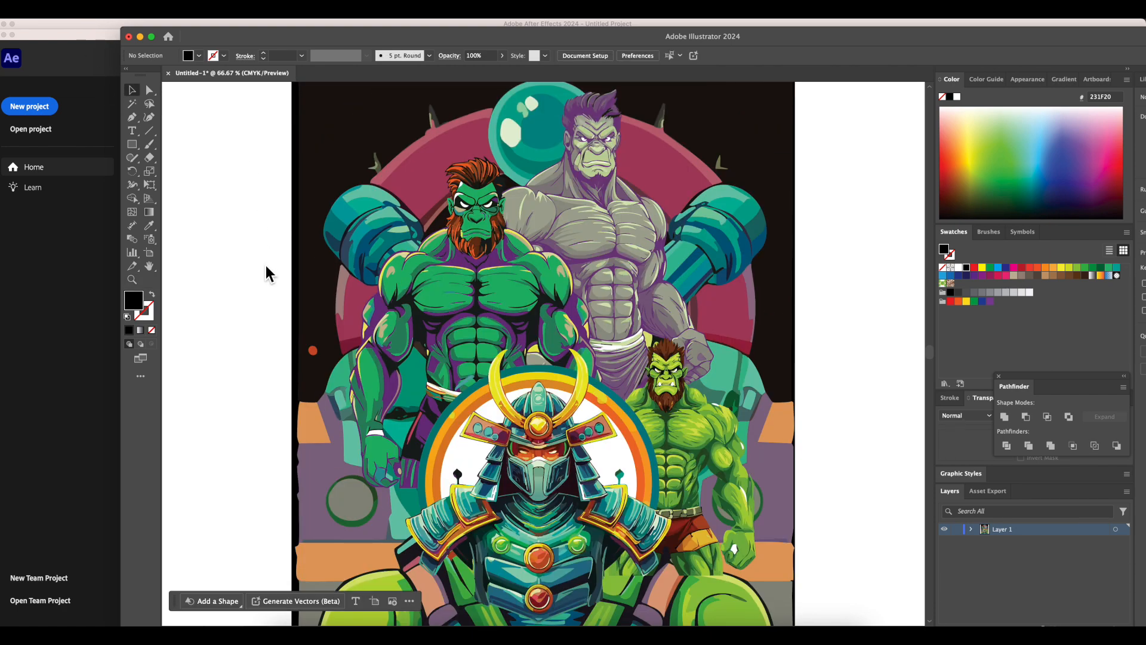
{"action": "scroll", "coordinate": [266, 265], "scroll_direction": "up", "scroll_amount": 2}
{"action": "left_click", "coordinate": [614, 258]}
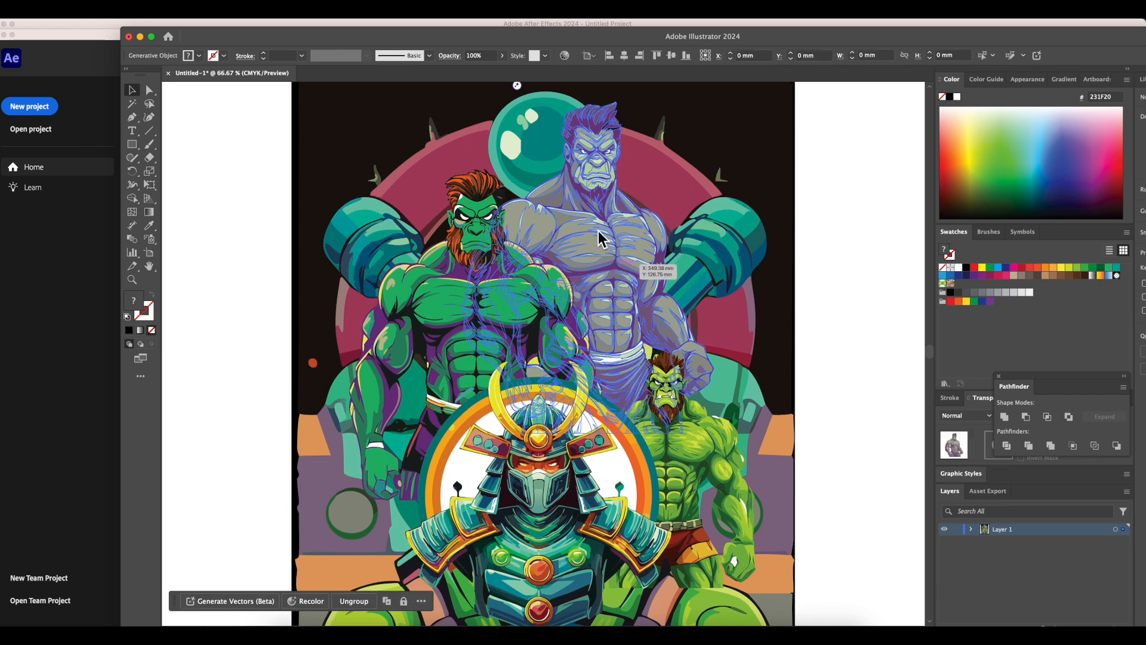
{"action": "left_click", "coordinate": [866, 304]}
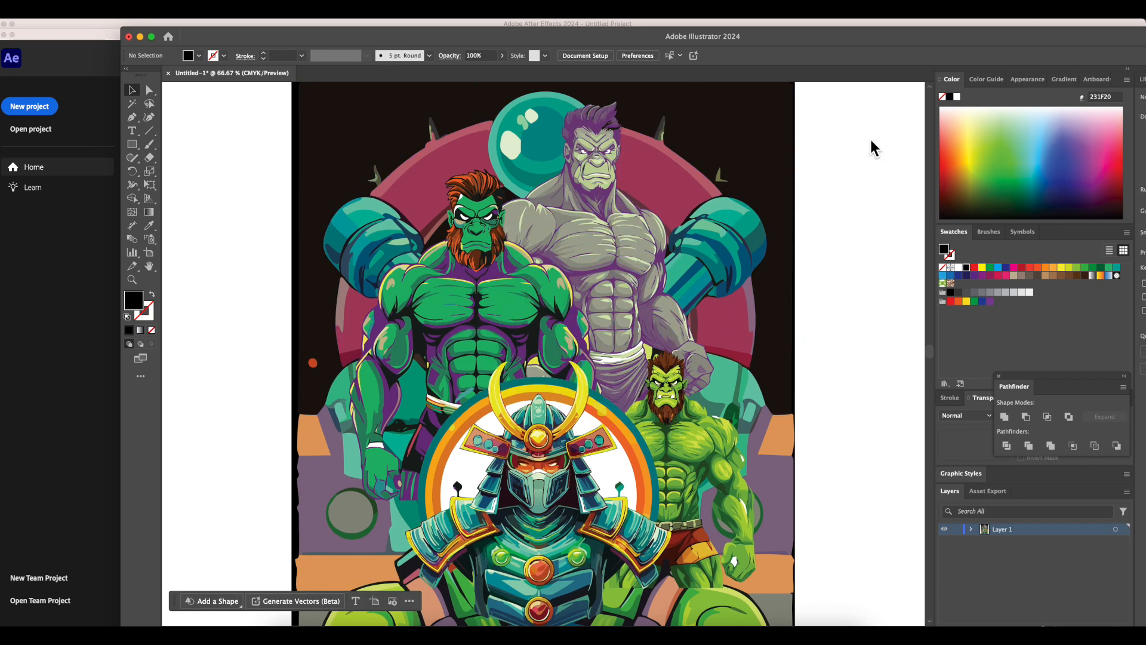